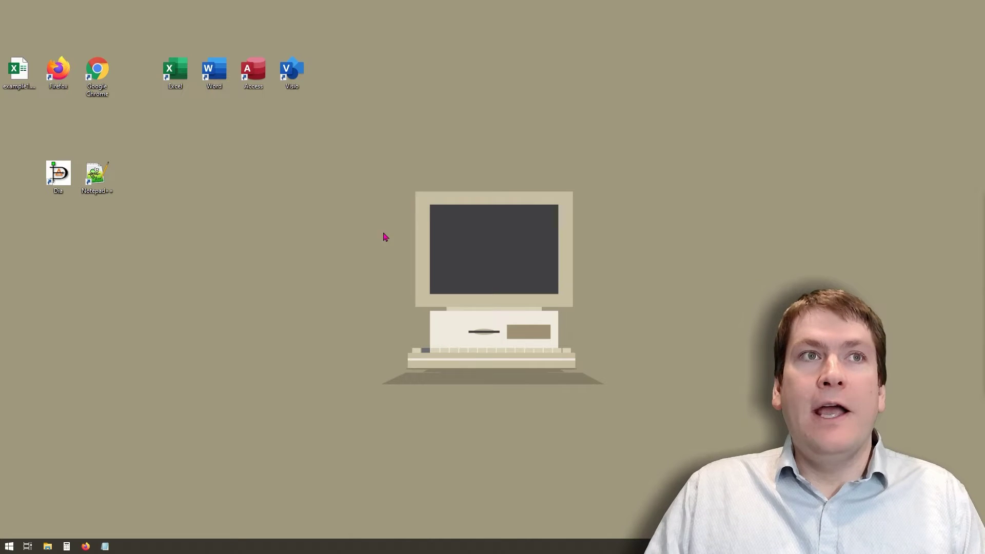
- Search the Start menu for 'dia' and launch Dia with an empty Diagram1.dia canvas
mouse_move(54, 174)
mouse_down()
mouse_move(55, 198)
mouse_move(53, 177)
mouse_up()
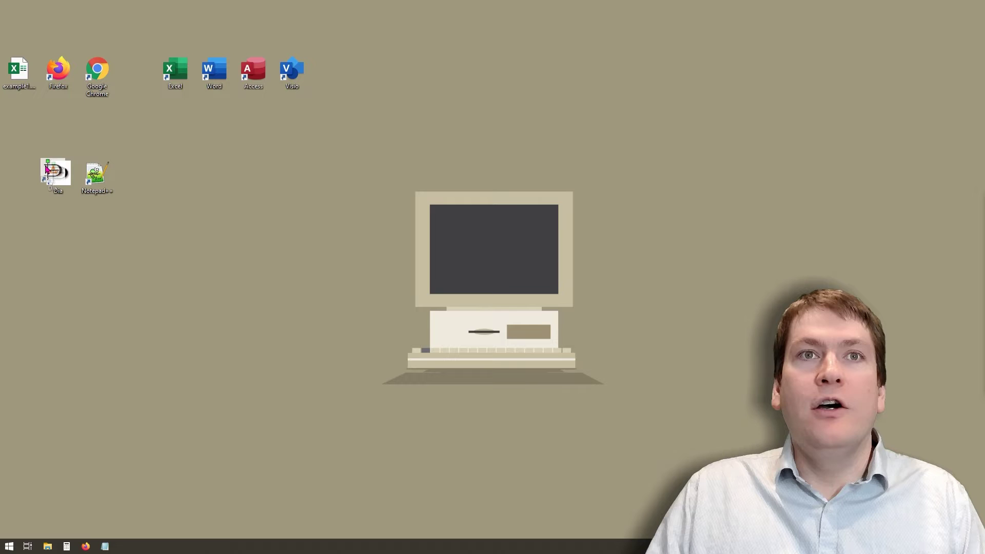
click(56, 217)
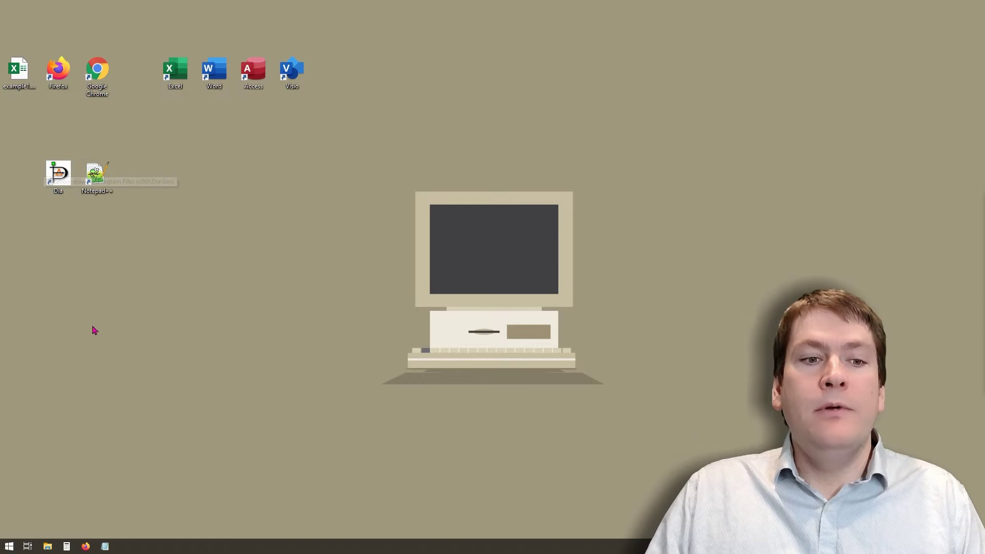
click(10, 546)
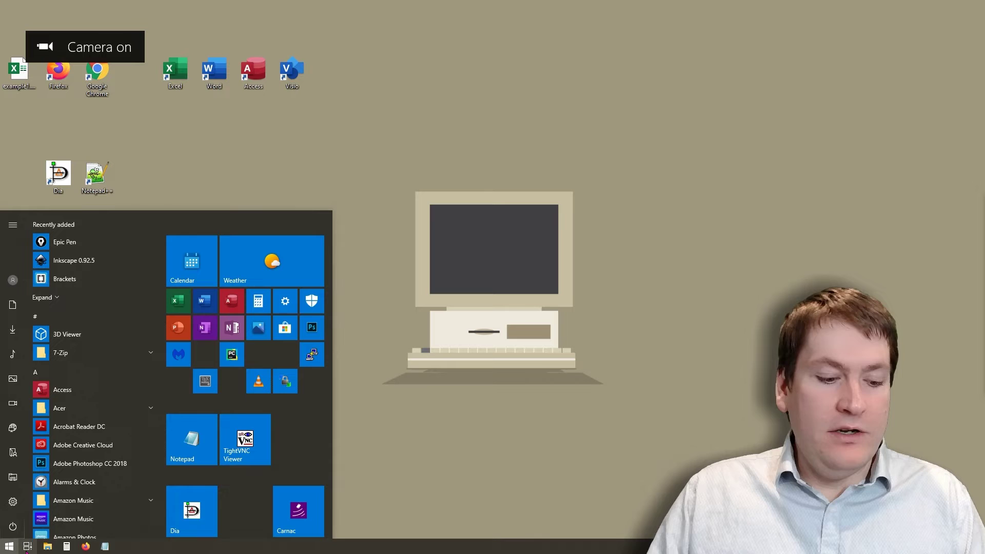
text(dia)
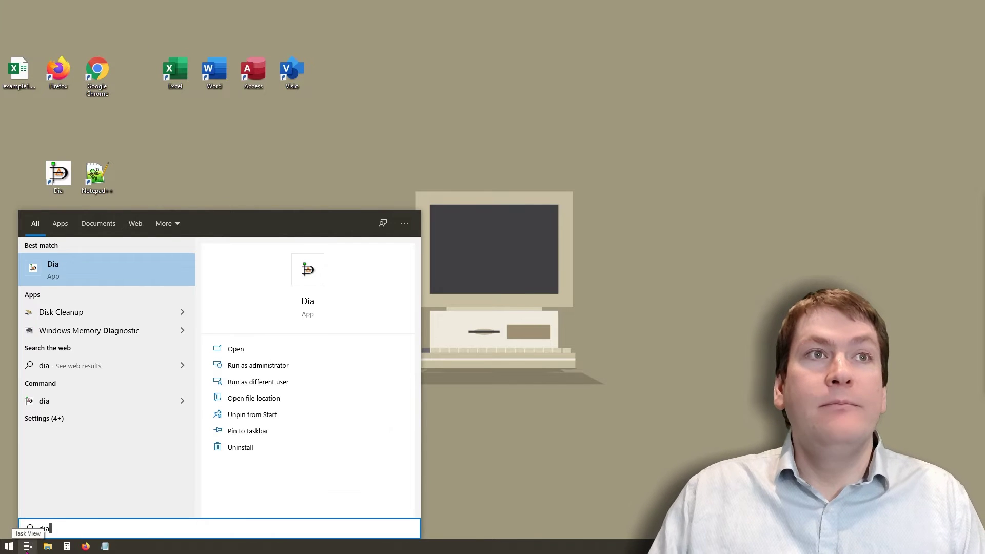
click(73, 269)
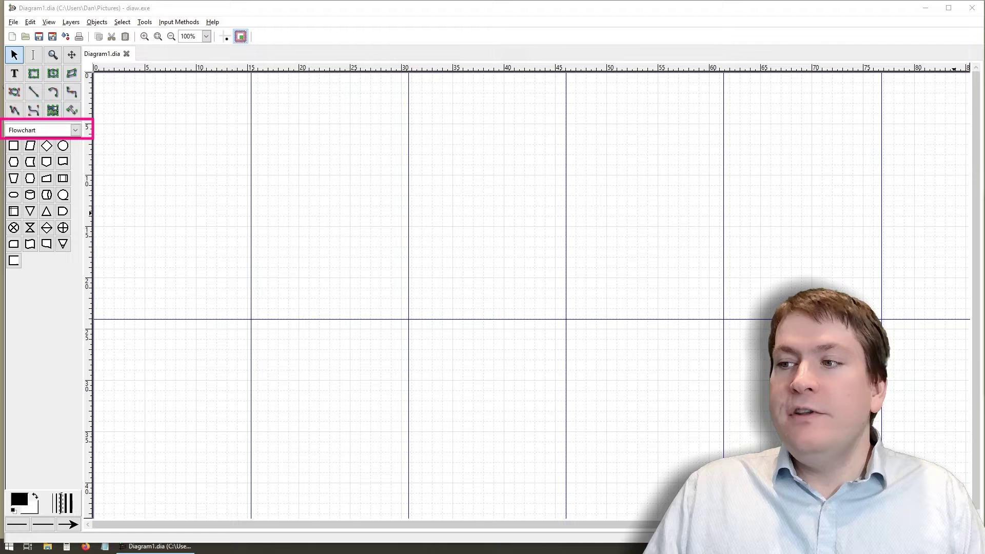
- Switch the shape palette from Flowchart to the Database sheet under Other sheets
click(74, 130)
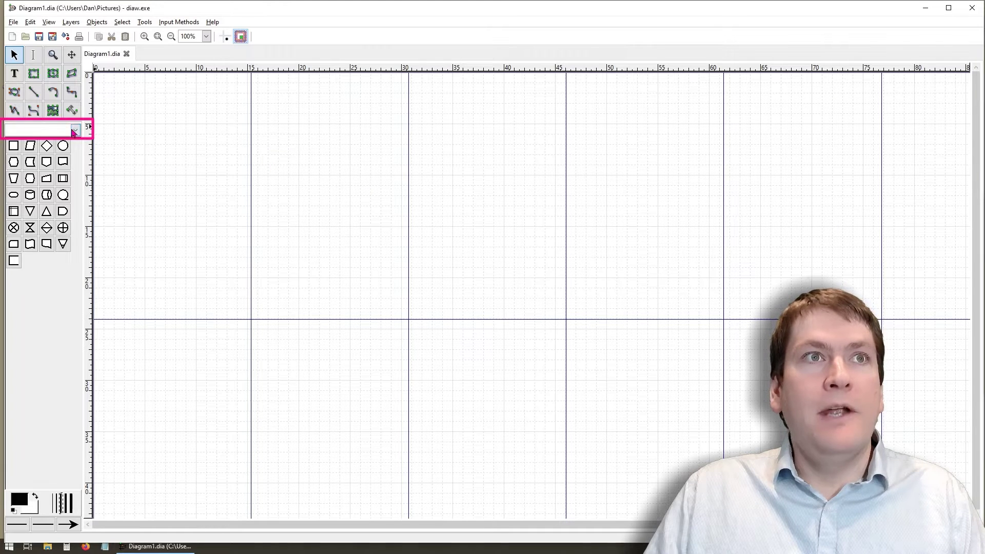
mouse_move(72, 170)
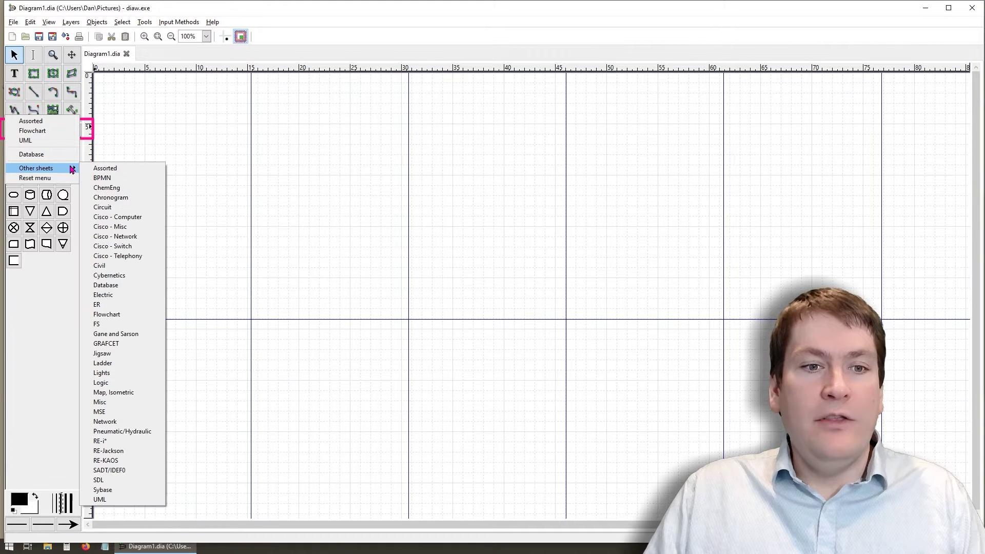
click(137, 290)
click(75, 132)
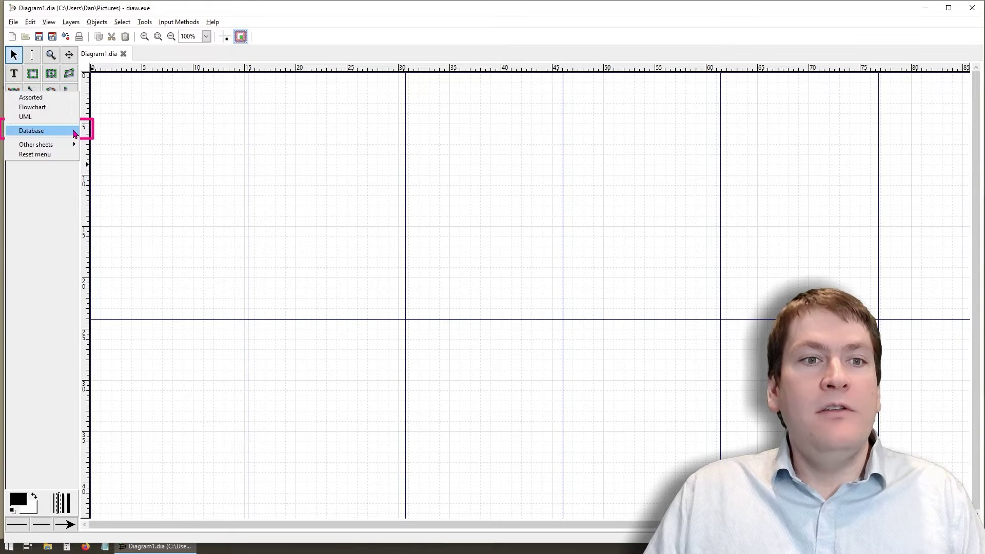
mouse_move(73, 145)
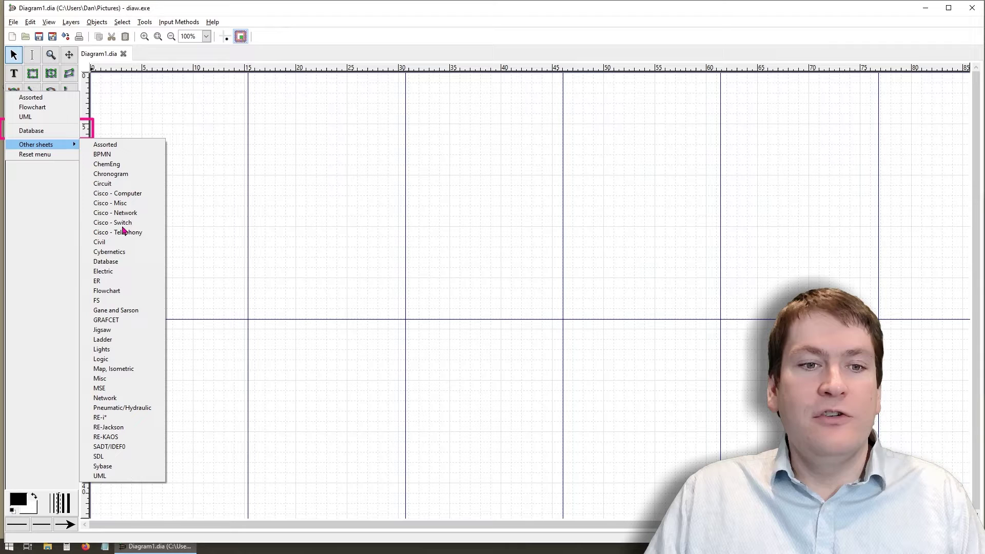
click(126, 267)
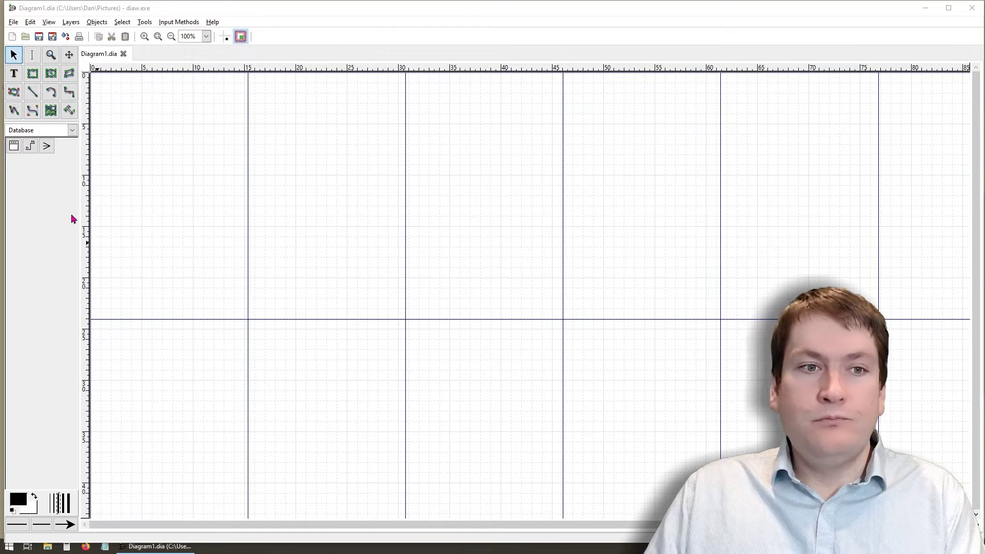
- Place a Database Table shape near the upper left of the canvas
click(13, 145)
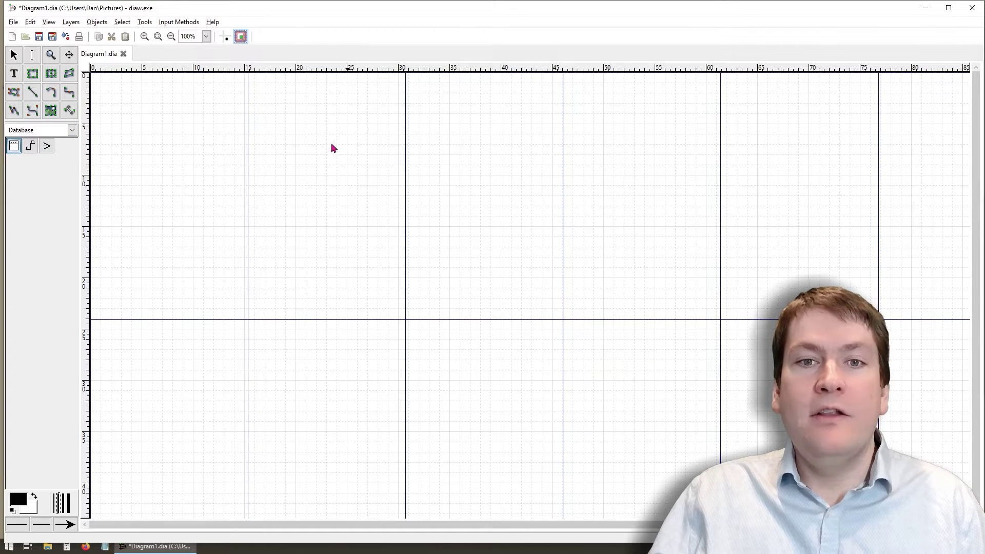
click(209, 153)
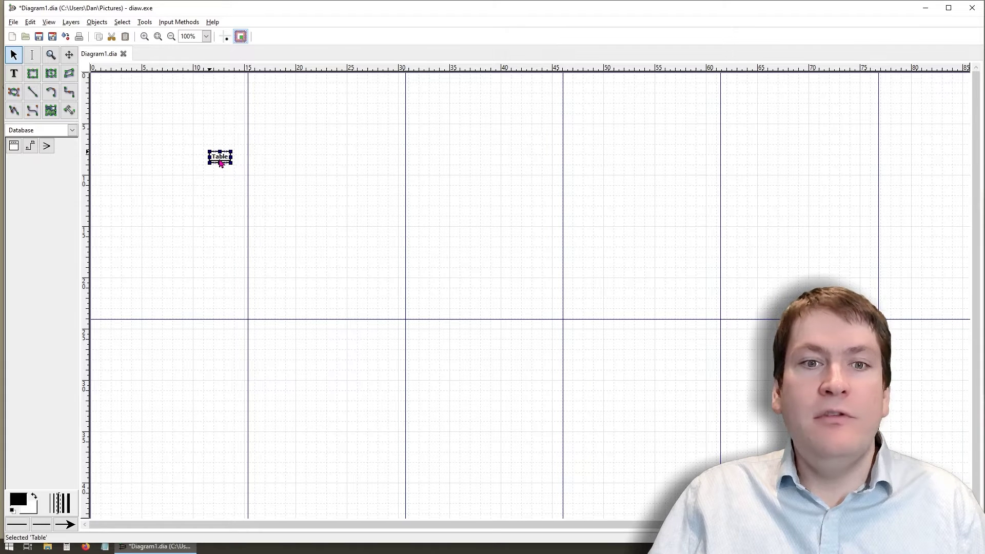
- Rename the table to NURSE in its properties and bring up its empty attribute list
double_click(221, 160)
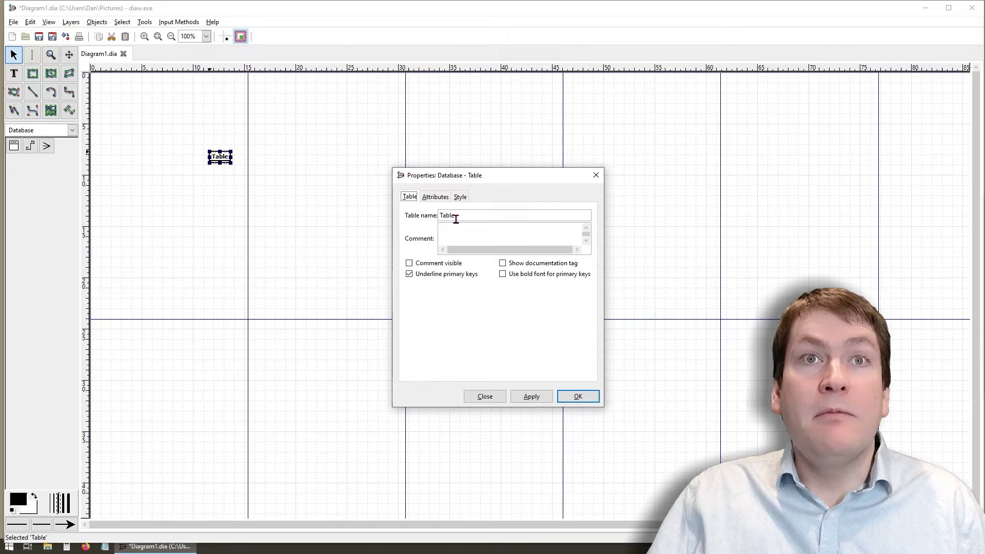
drag(477, 215, 439, 216)
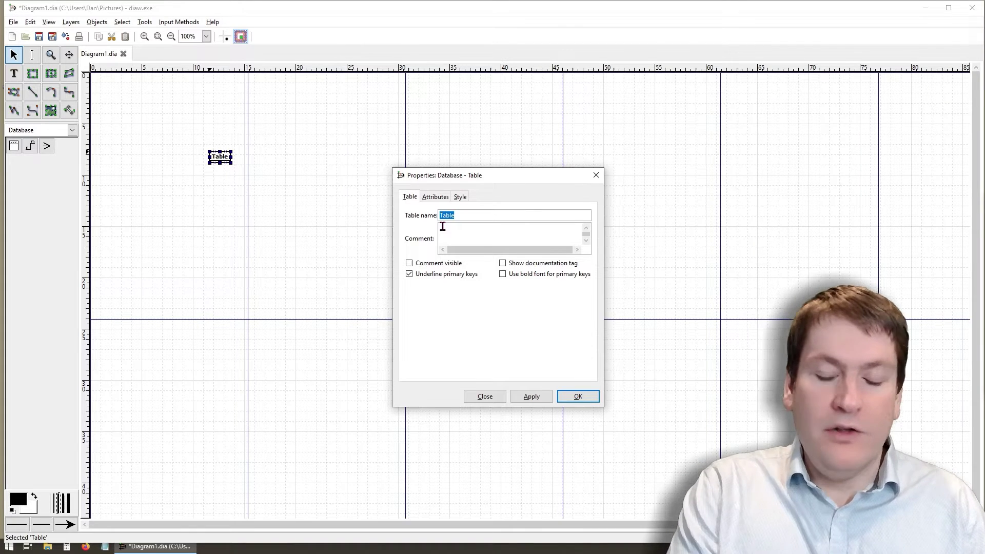
text(NURSE)
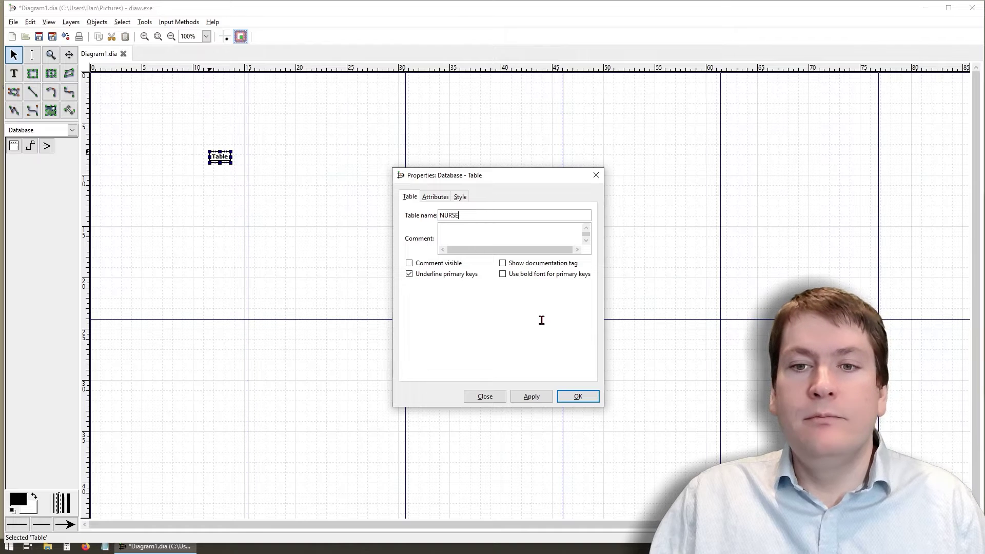
click(433, 197)
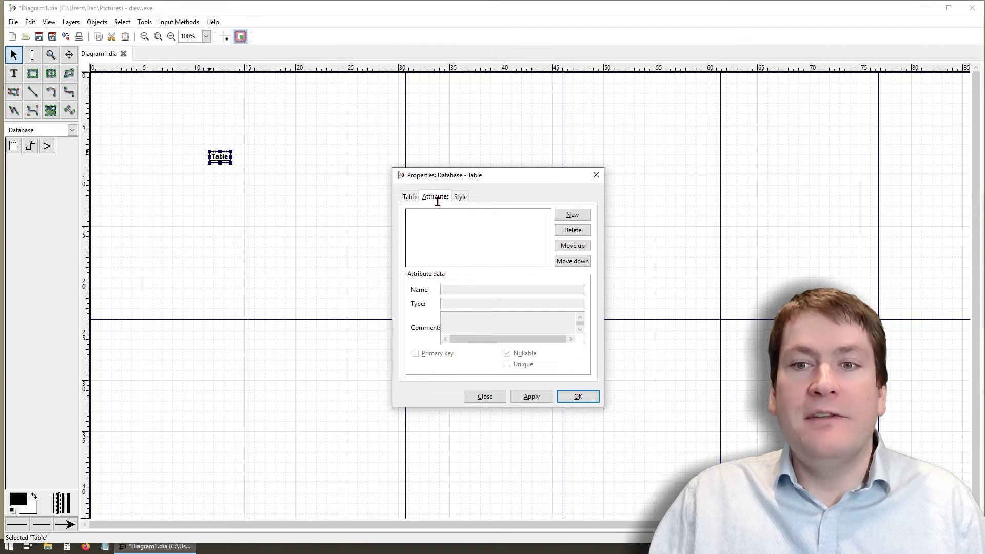
- Add NurseID as the NURSE table's primary-key attribute and apply it
click(575, 215)
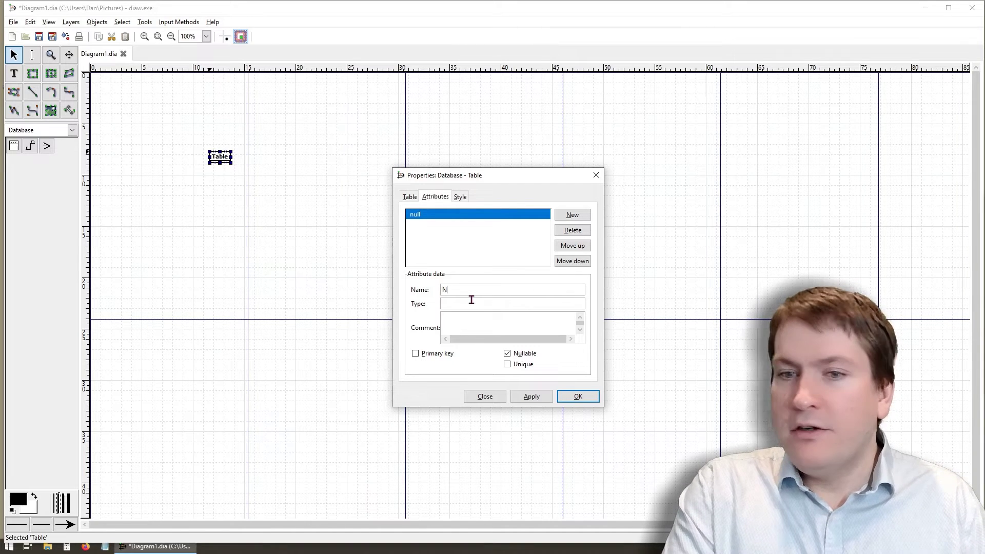
text(rseID)
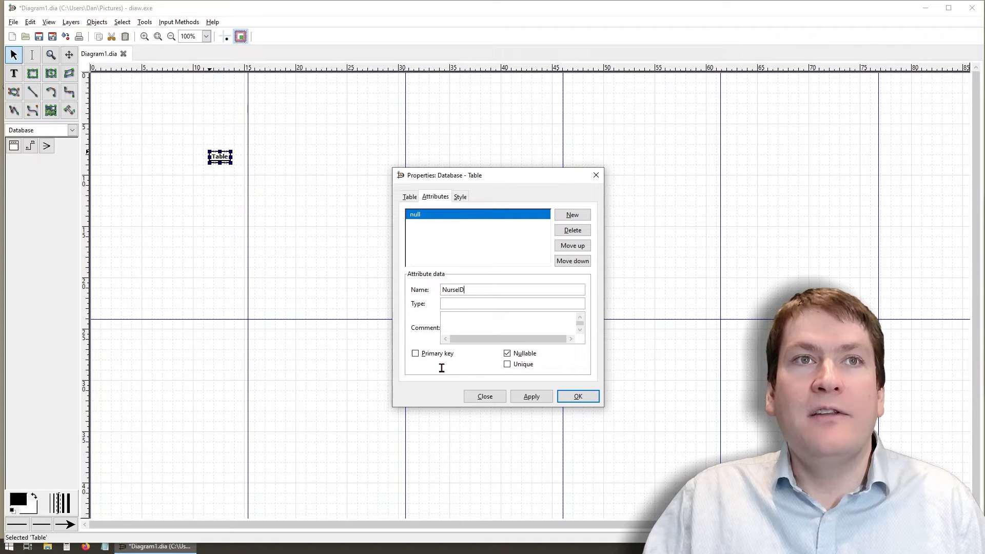
click(415, 354)
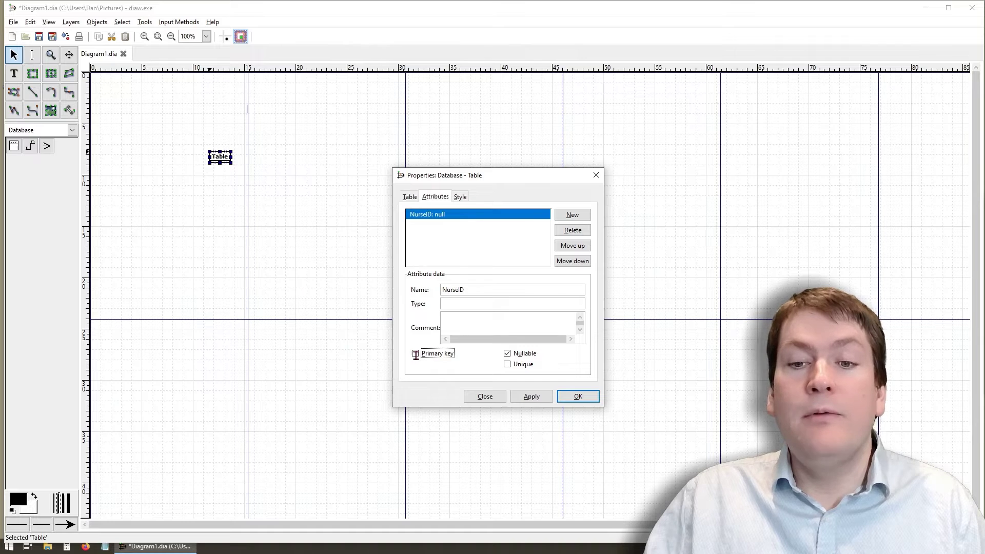
click(415, 354)
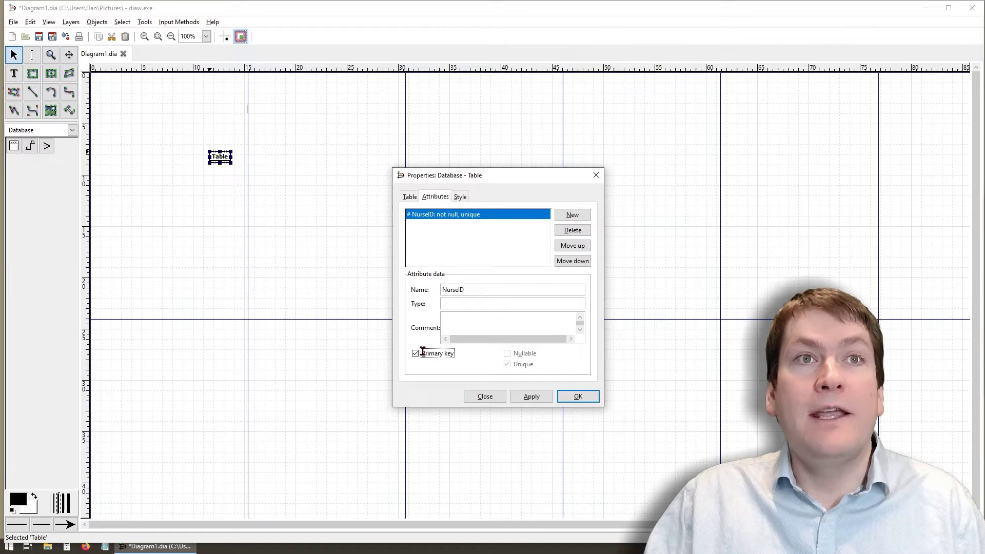
click(532, 397)
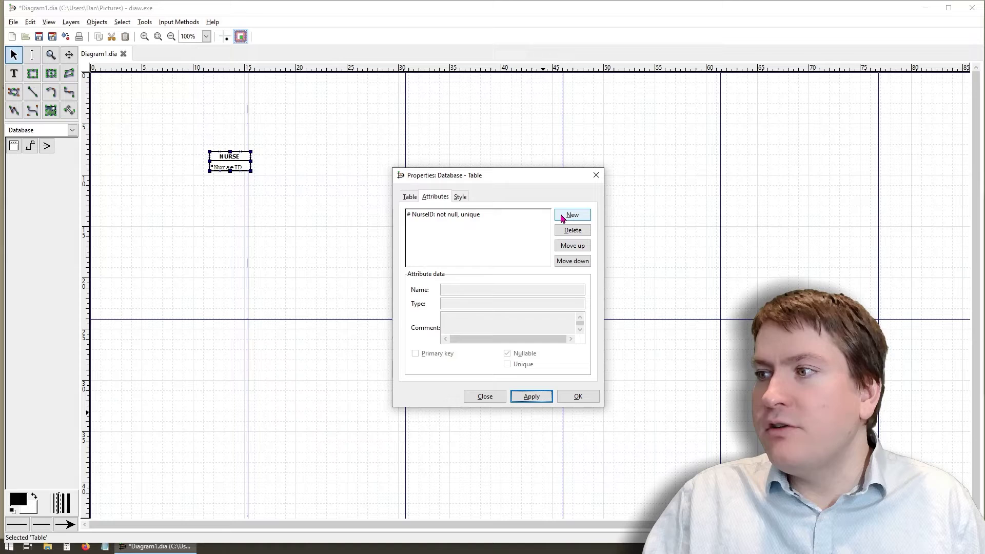
- Add not-null FirstName and LastName attributes to the NURSE table
click(570, 215)
click(481, 290)
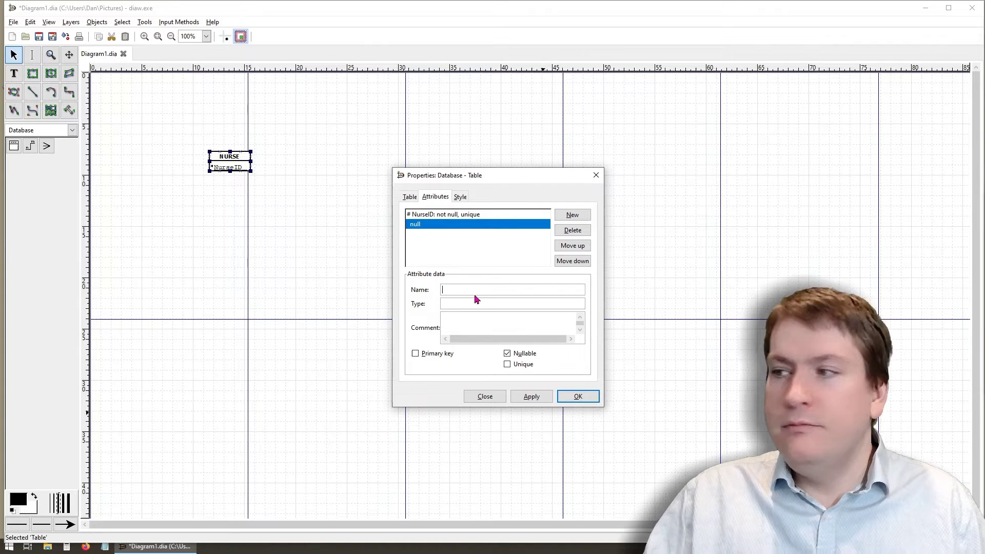
text(First)
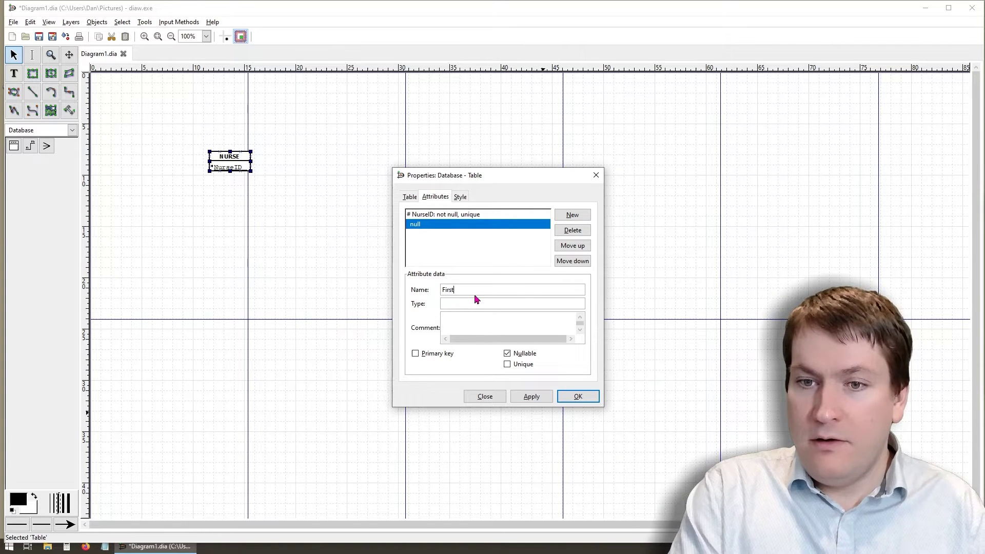
text(Name)
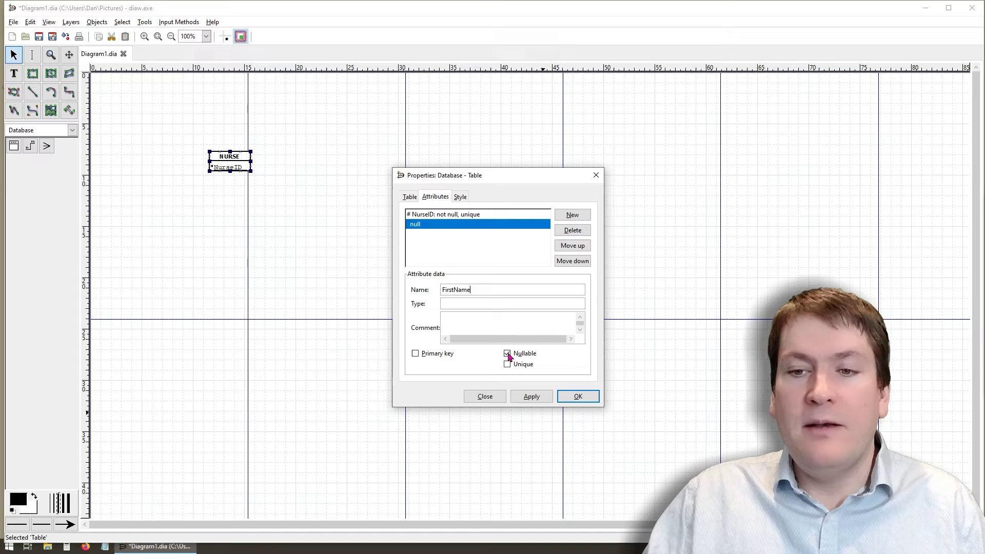
click(508, 354)
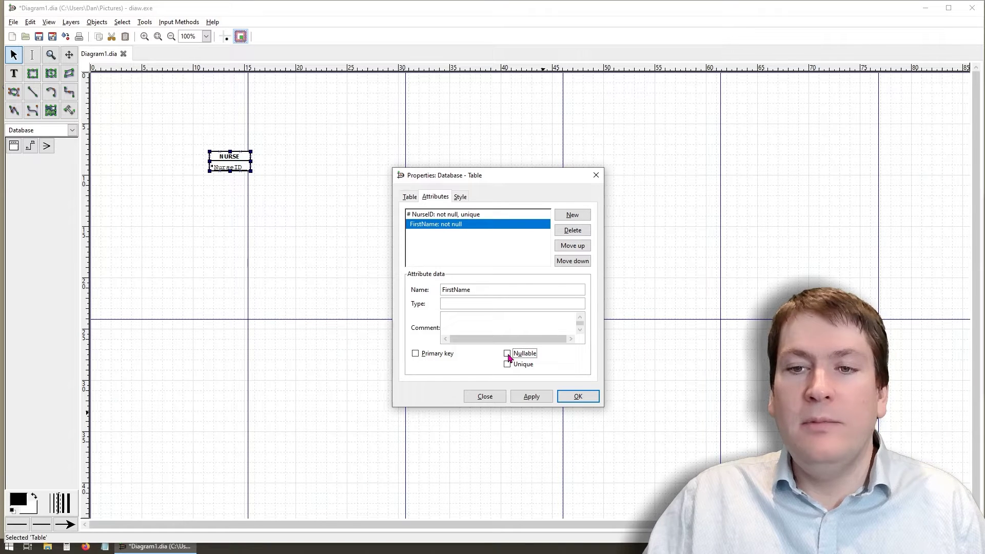
click(569, 216)
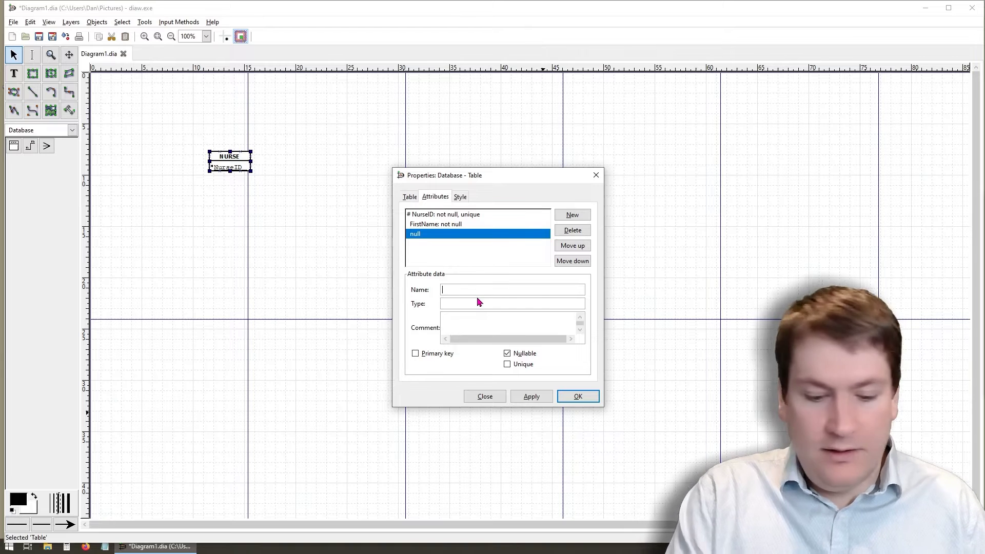
text(LastNam)
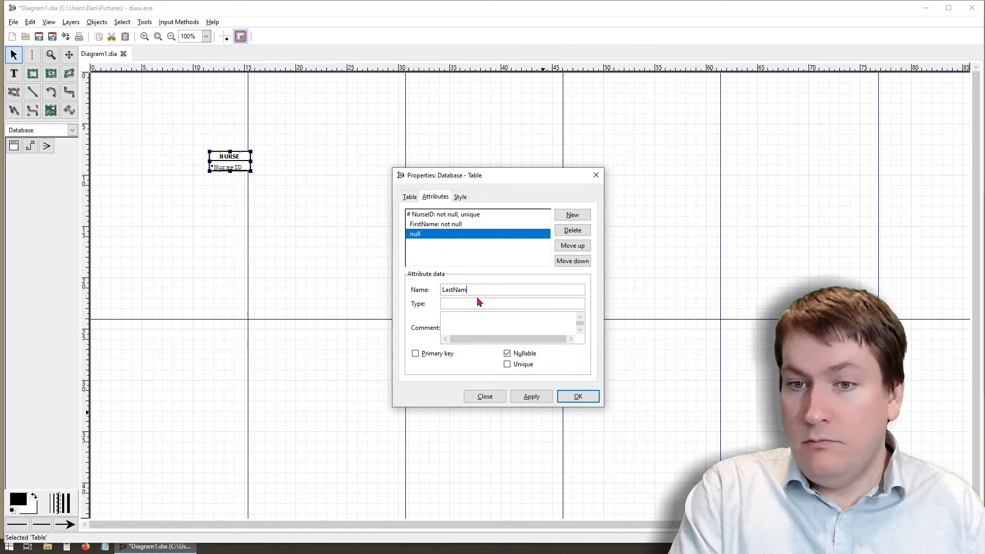
text(e)
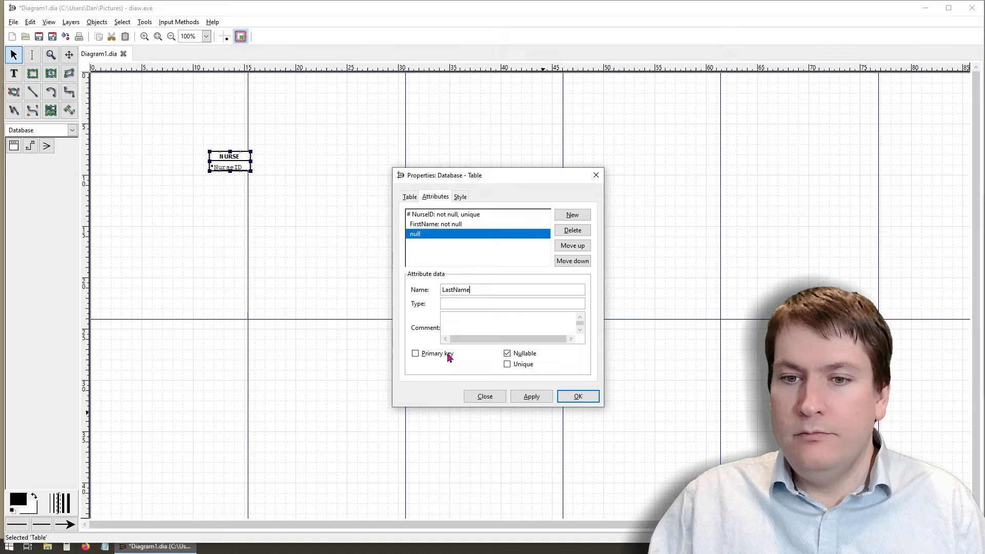
click(507, 354)
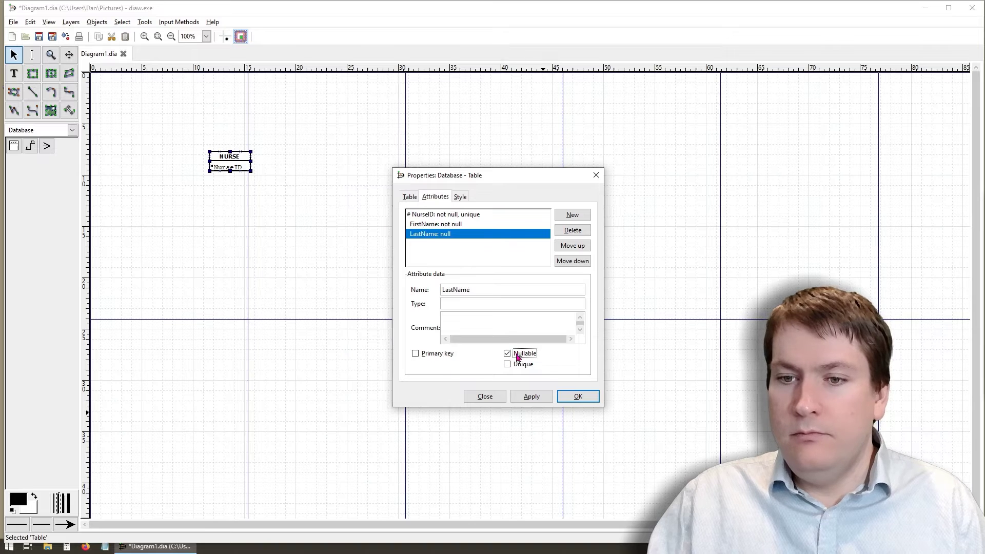
- Add a not-null DoctorID and a nullable HoursPerWeek attribute, then apply
click(569, 218)
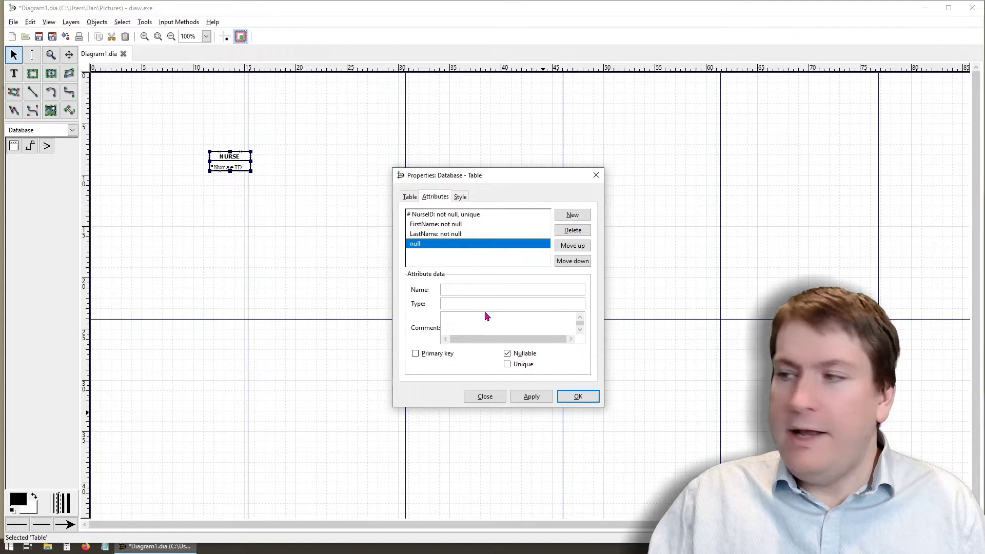
text(DoctorID)
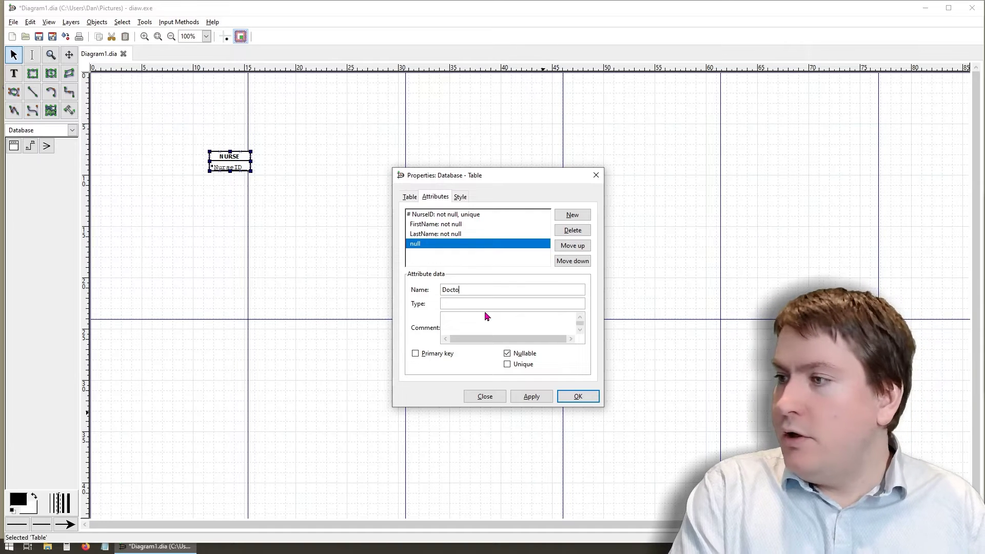
click(507, 354)
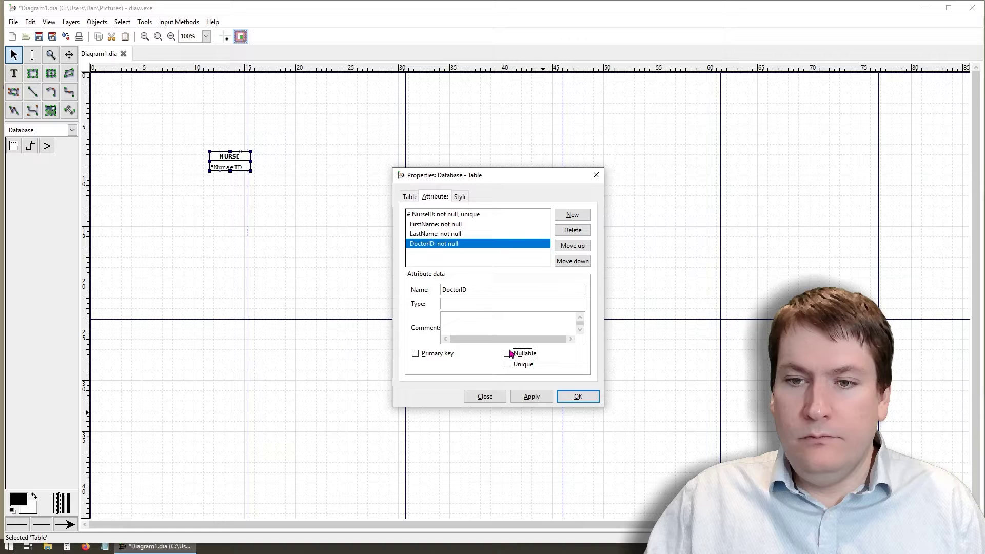
click(575, 219)
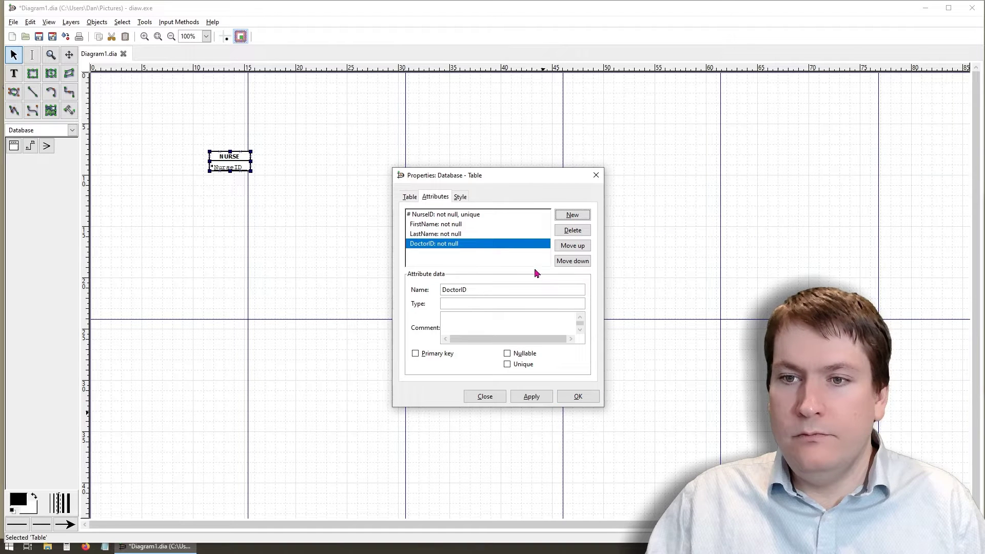
click(575, 215)
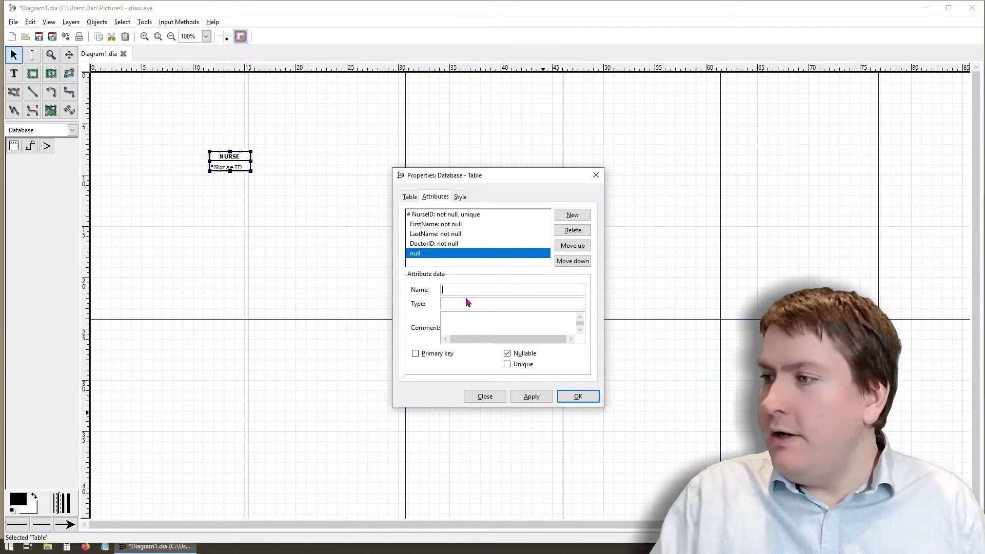
text(HoursPerWeek)
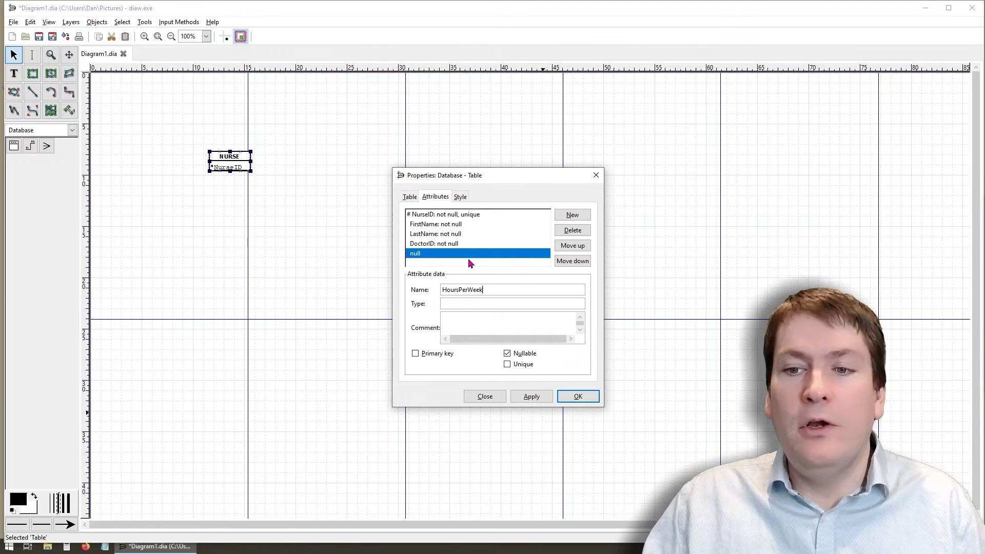
click(536, 399)
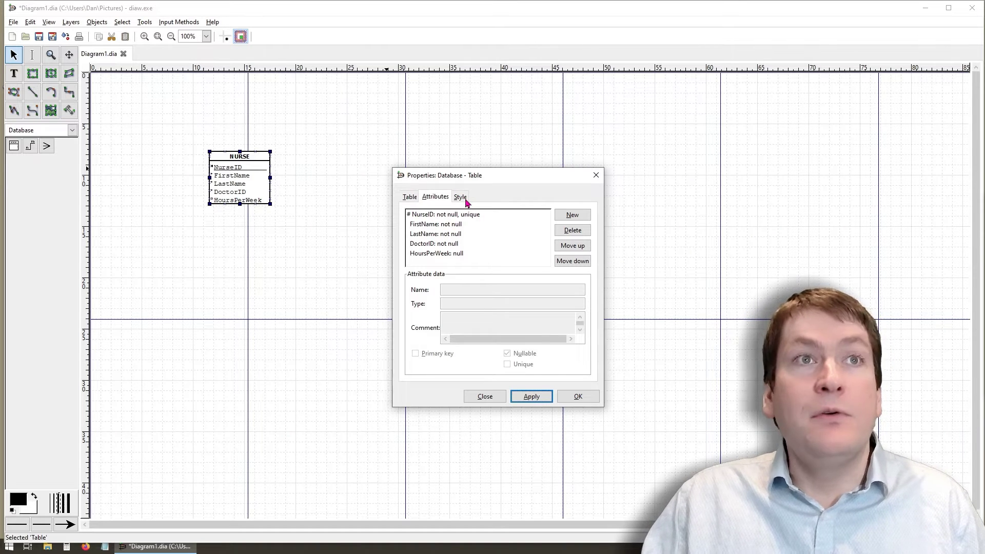
- Set NURSE's attribute text size to 1.5 and name and comment sizes to 1.4, then close
click(460, 197)
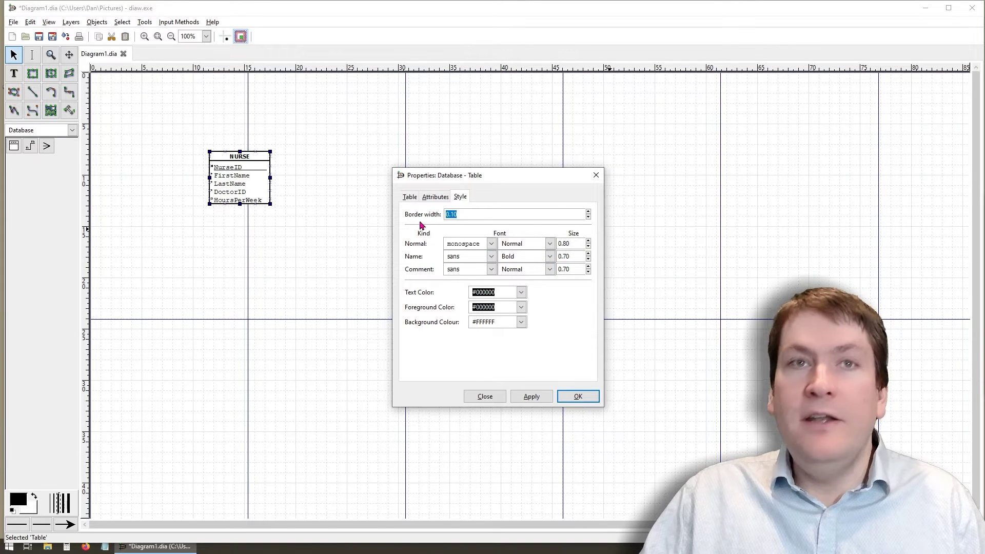
click(568, 245)
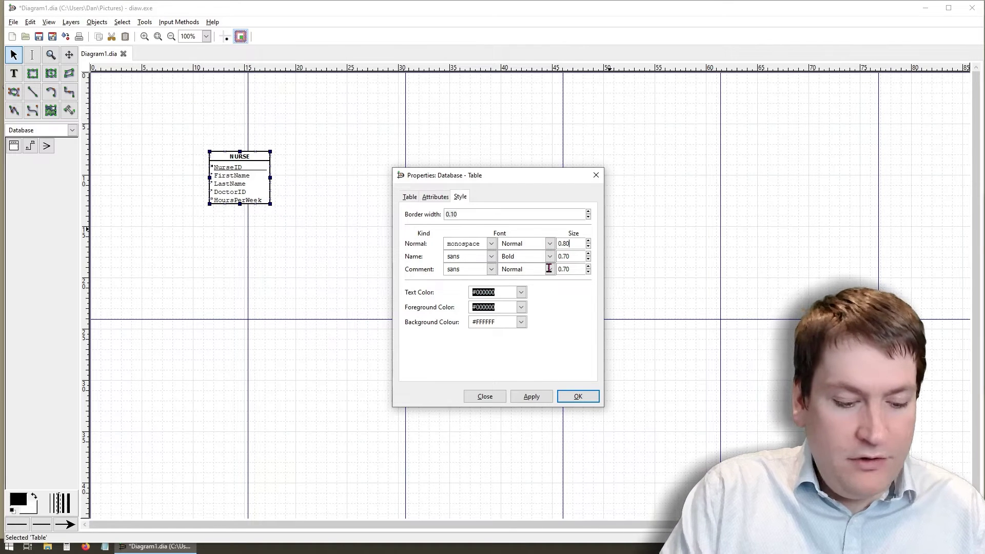
drag(583, 244, 546, 242)
text(1)
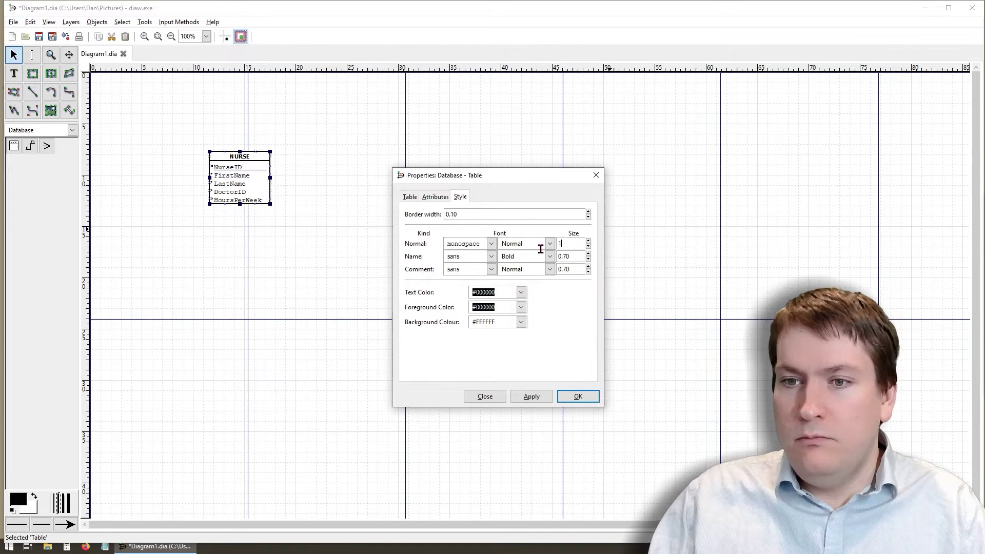
text(.5)
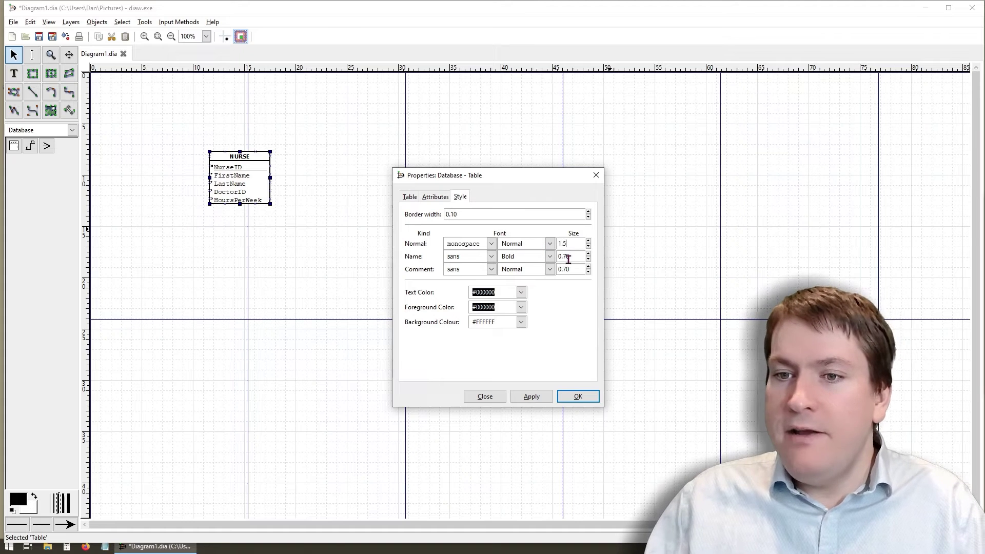
drag(567, 256, 539, 267)
text(1.41.4)
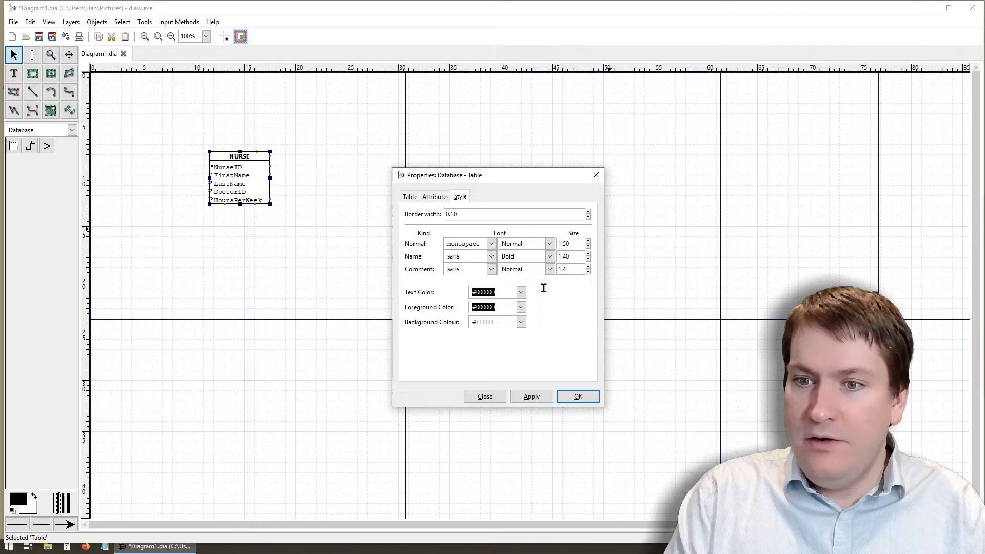
click(530, 395)
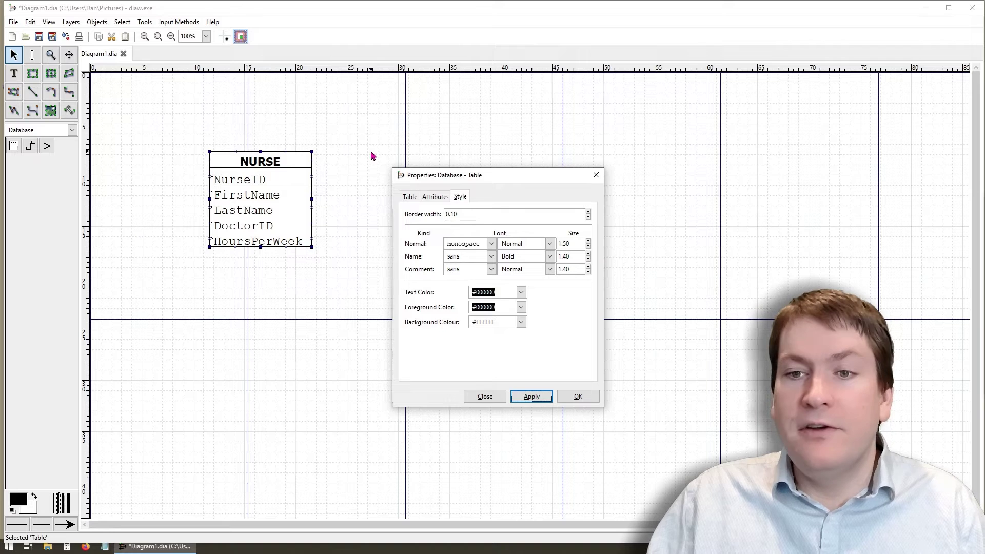
click(575, 399)
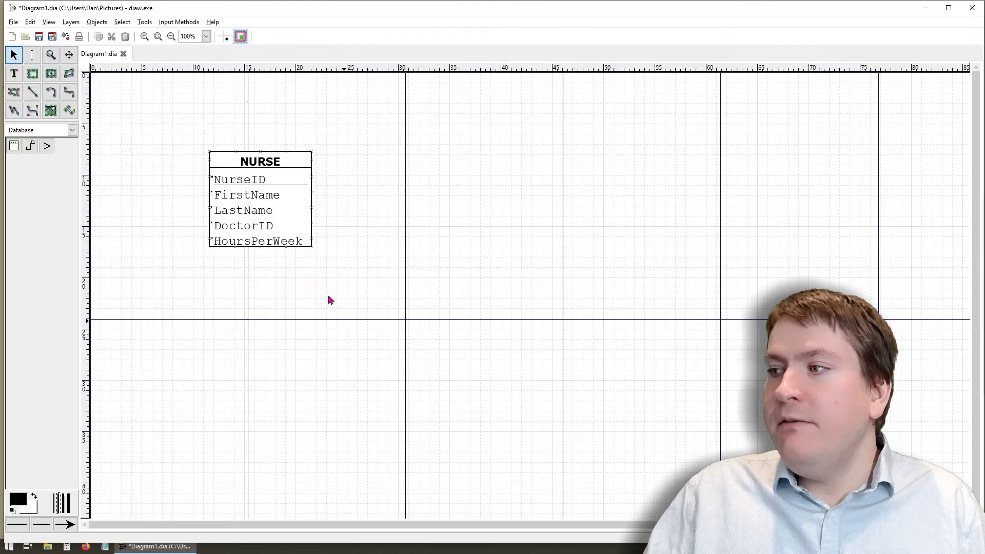
- Place a new table right of NURSE and name it DOCTOR
click(14, 147)
click(423, 158)
double_click(434, 169)
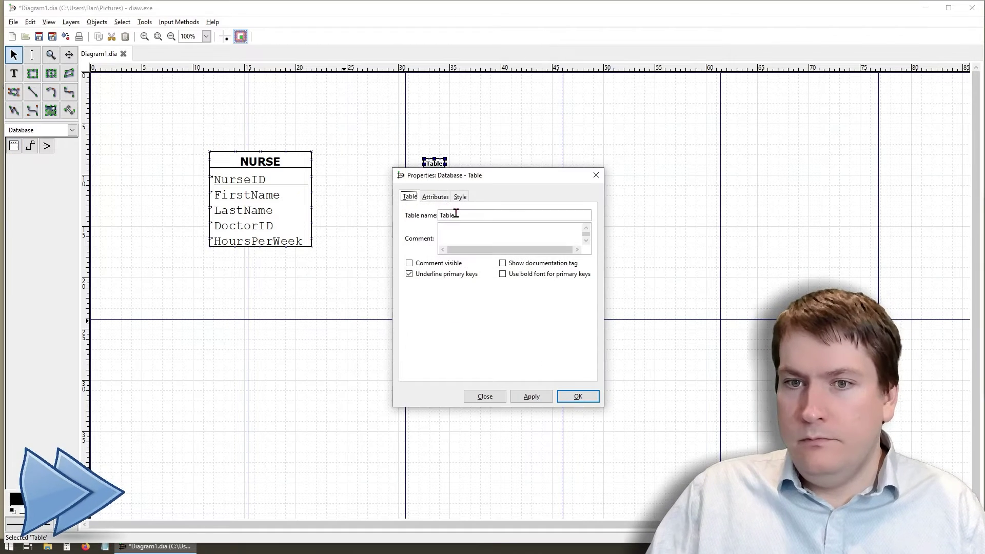
double_click(456, 213)
text(DOCTOR)
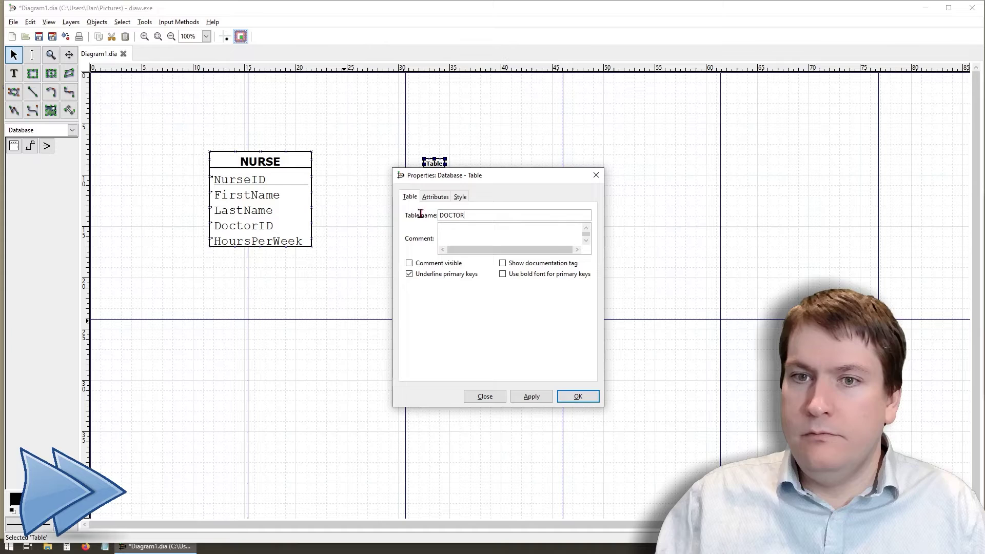
click(434, 197)
- Give DOCTOR a DoctorID primary key plus not-null LastName and FirstName attributes
click(572, 215)
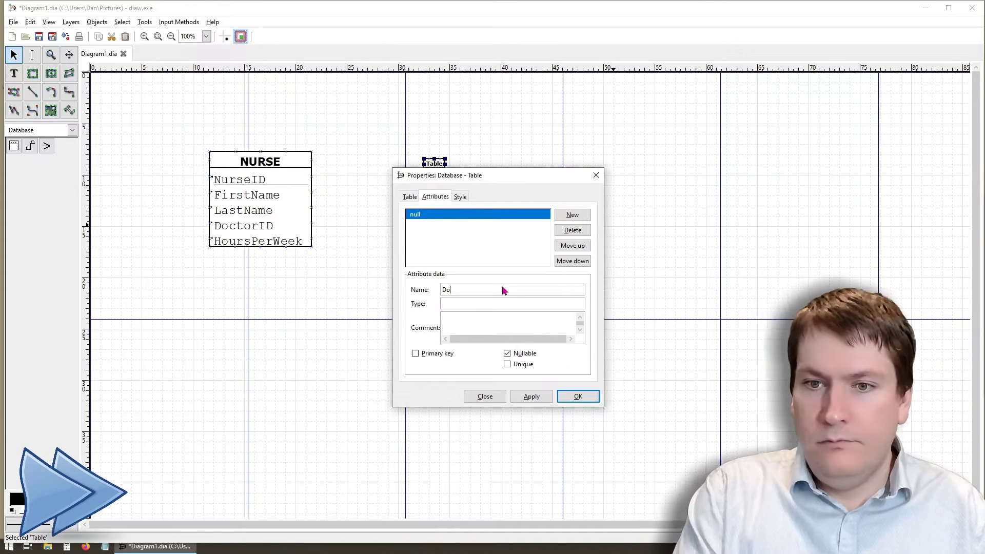
click(503, 291)
text(DoctorID)
click(436, 354)
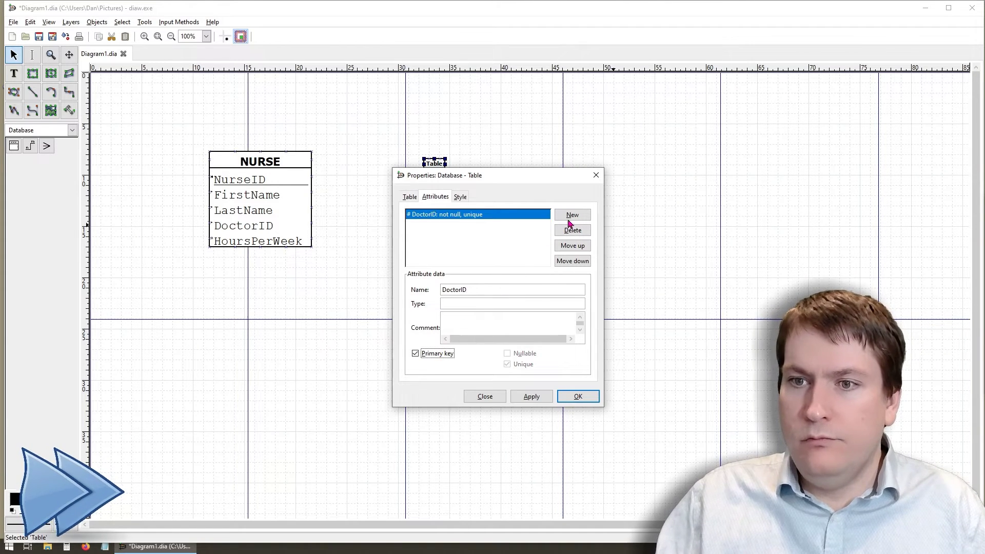
click(572, 215)
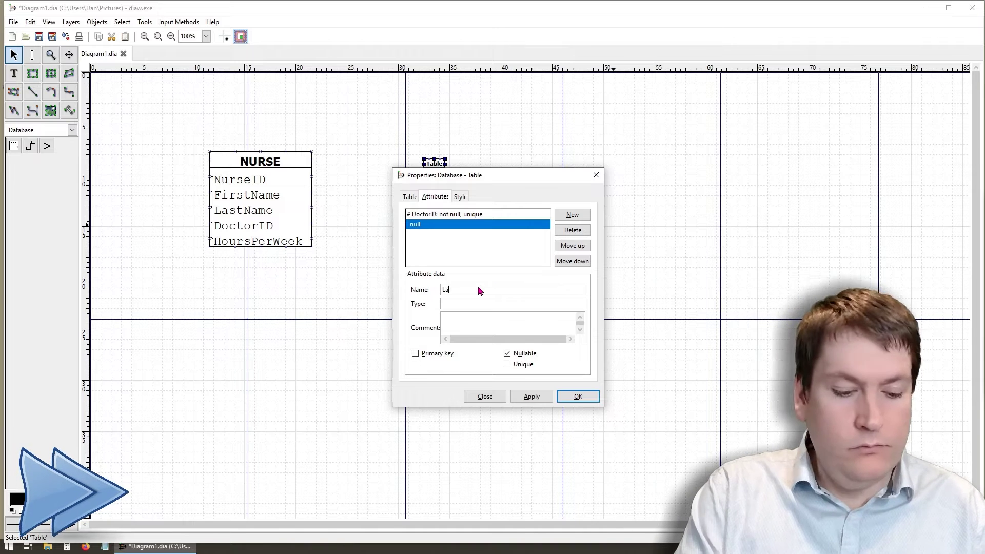
click(480, 291)
text(LastName)
click(518, 354)
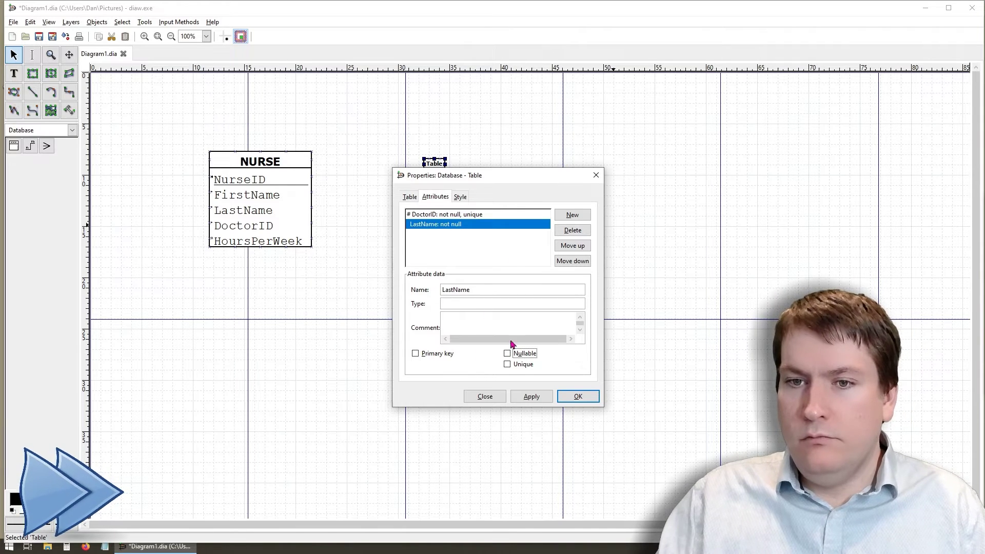
click(564, 215)
click(486, 290)
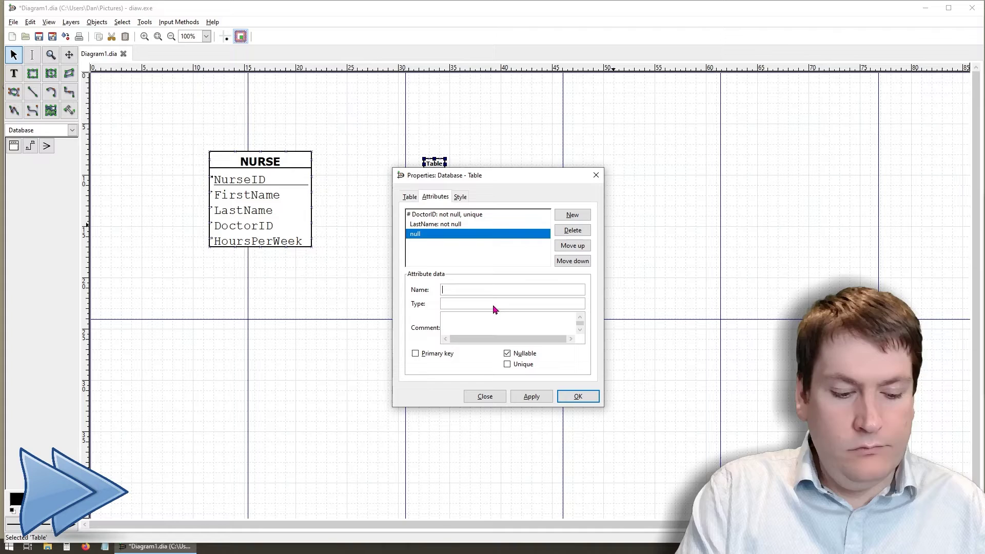
text(FirstName)
click(508, 353)
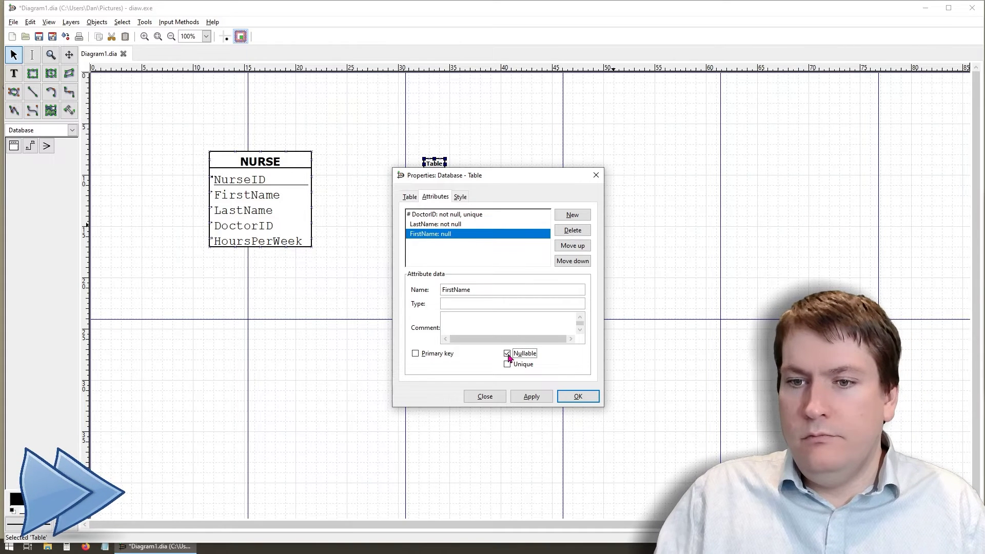
click(532, 396)
- Set DOCTOR's text sizes to 1.5 for attributes and 1.4 for name and comment
click(460, 197)
click(574, 258)
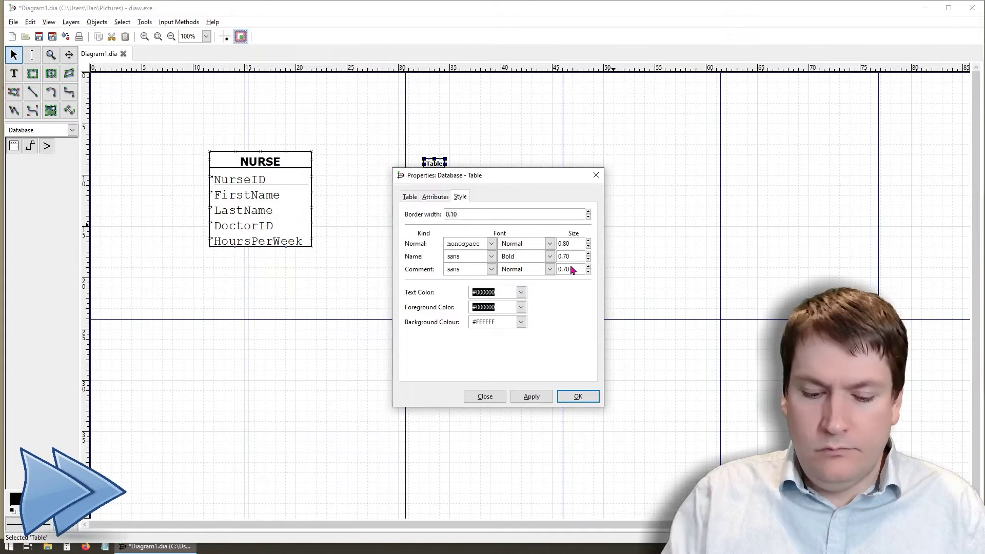
text(1.4)
triple_click(573, 258)
text(1)
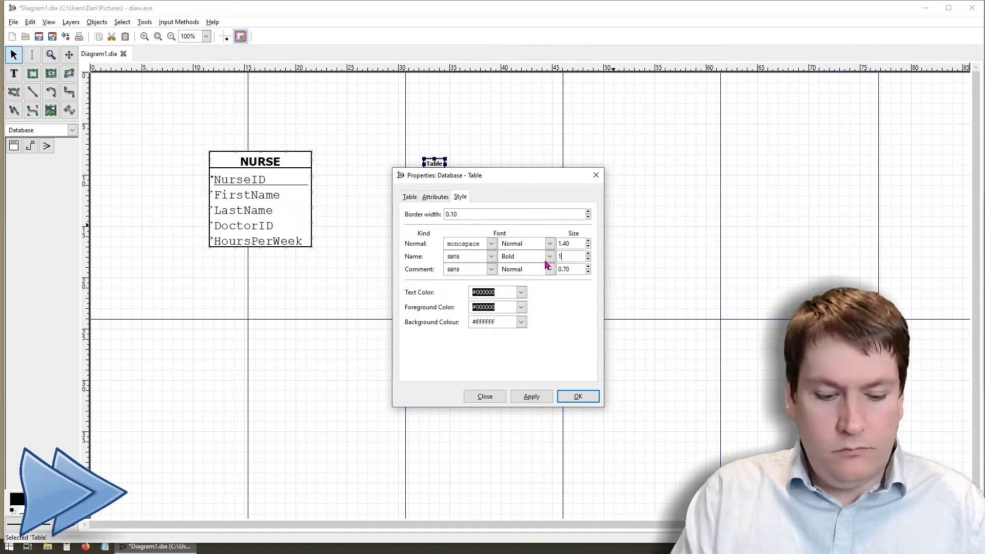
text(.4)
triple_click(575, 269)
text(1.4)
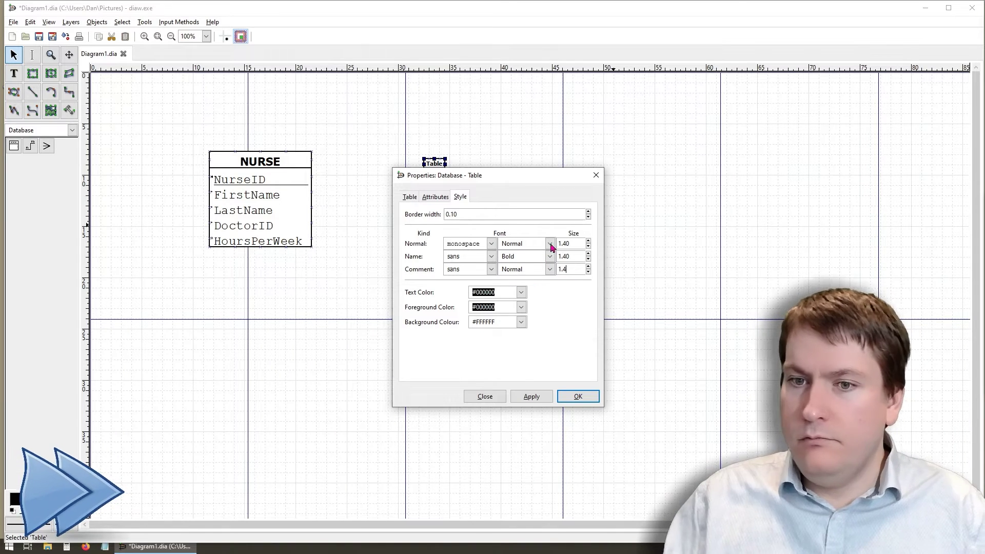
triple_click(560, 243)
text(1)
click(530, 397)
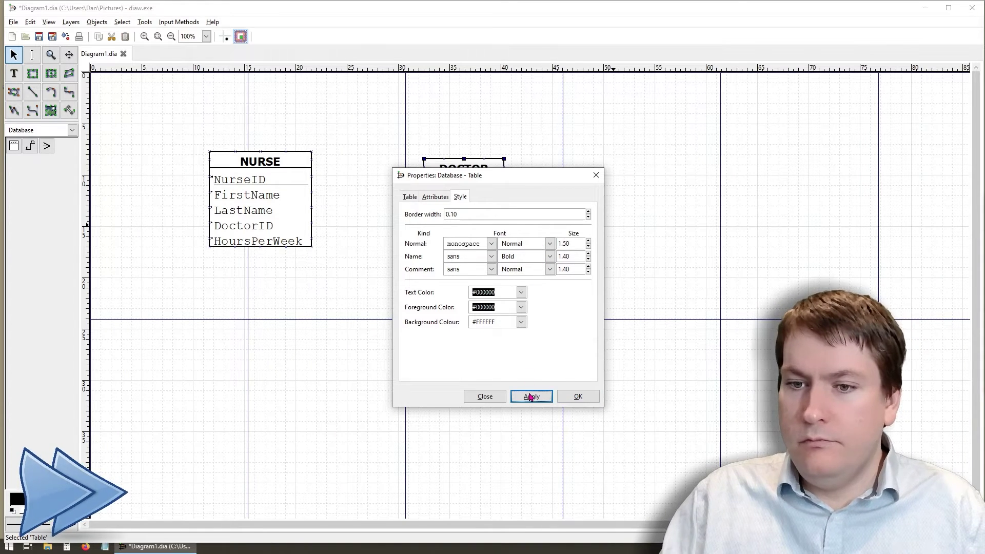
click(576, 397)
click(13, 145)
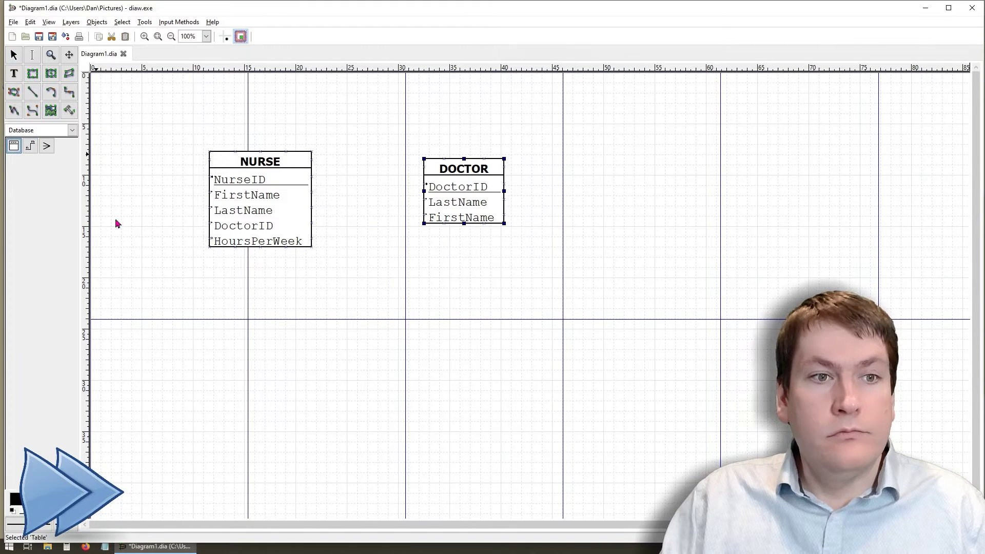
- Place a TEST table below DOCTOR with primary key TestID and not-null TypeName
click(456, 305)
double_click(467, 301)
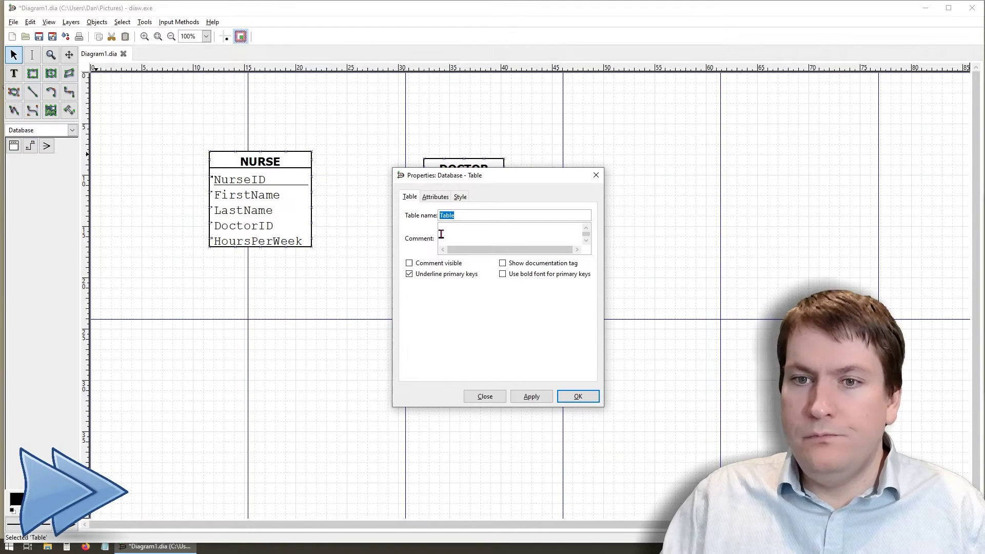
text(TEST)
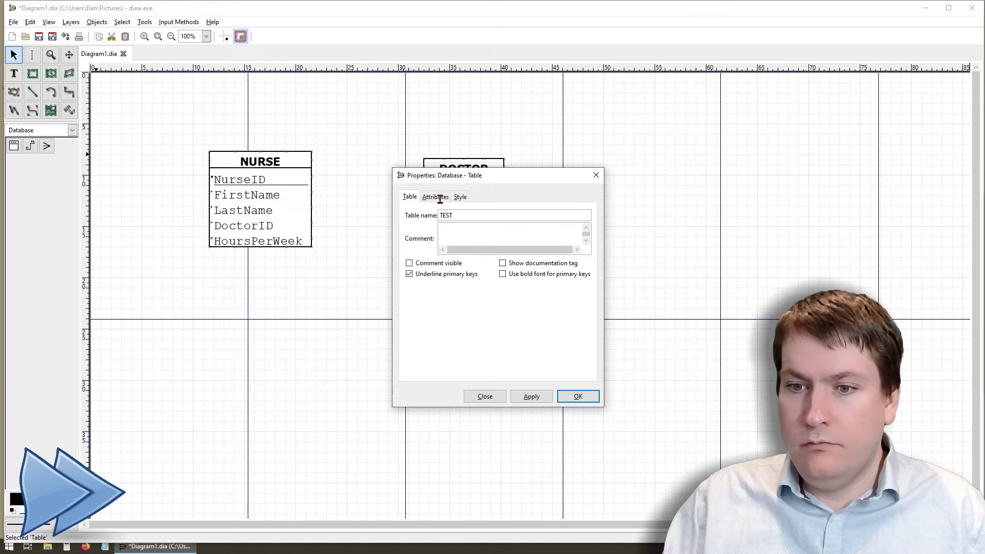
click(439, 199)
click(561, 218)
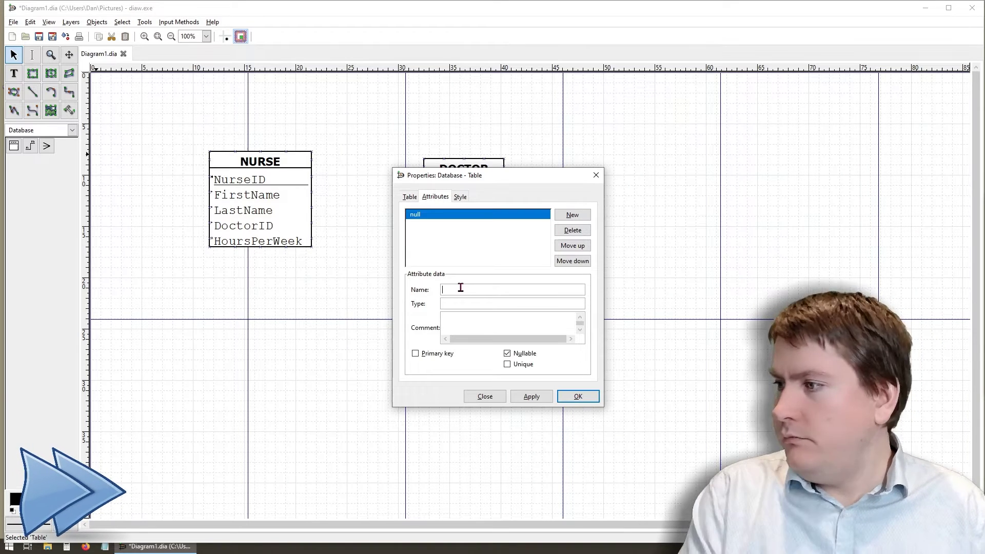
text(TestID)
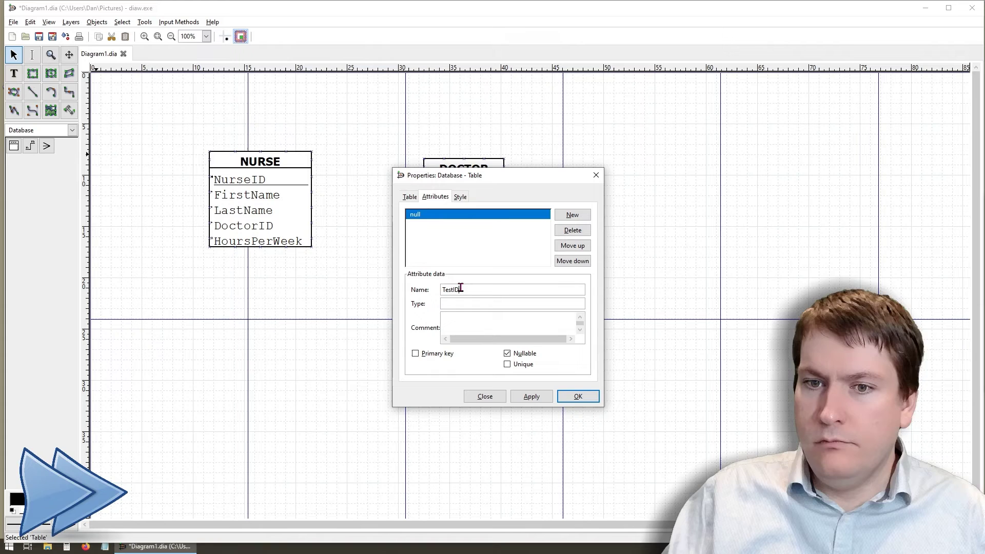
click(436, 353)
click(573, 216)
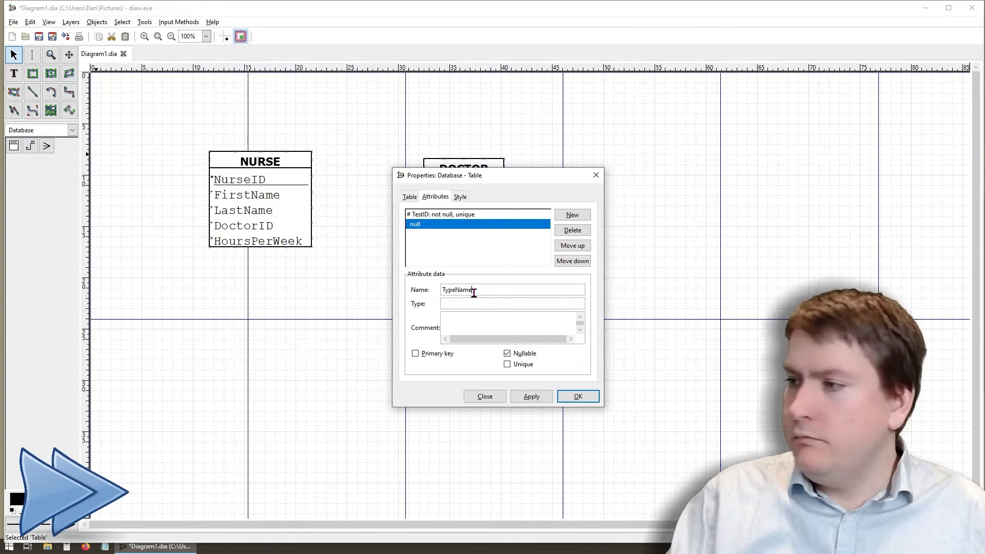
click(507, 353)
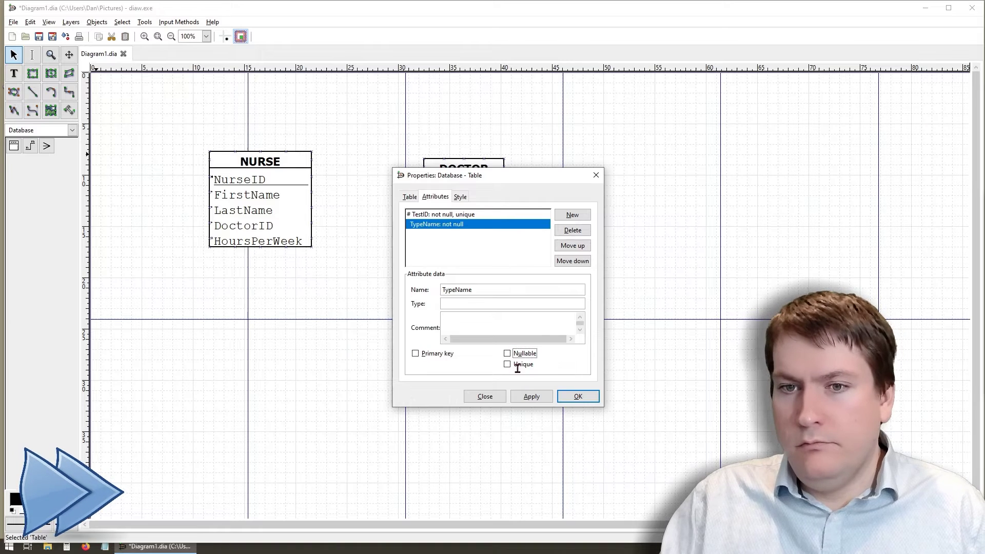
- Set TEST's text sizes to 1.5/1.4/1.4, confirm, and drag the table lower
click(460, 197)
double_click(570, 243)
text(1)
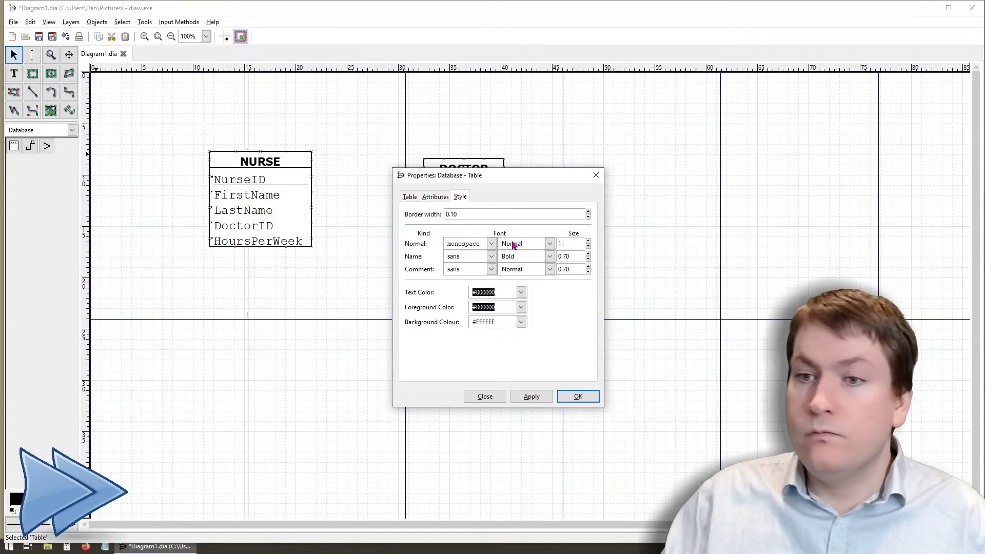
text(.5)
double_click(576, 256)
text(1.4)
key(Tab)
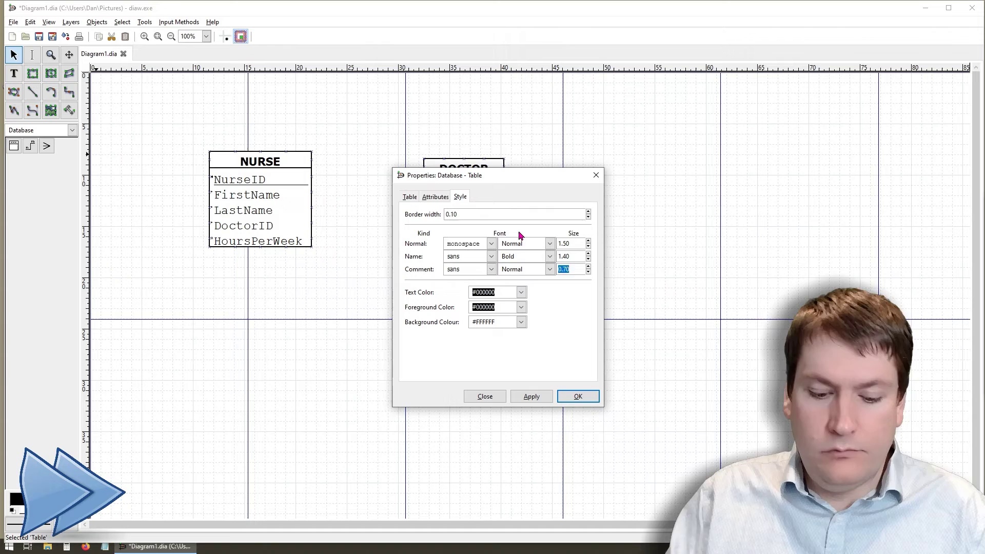
text(1.4)
click(543, 399)
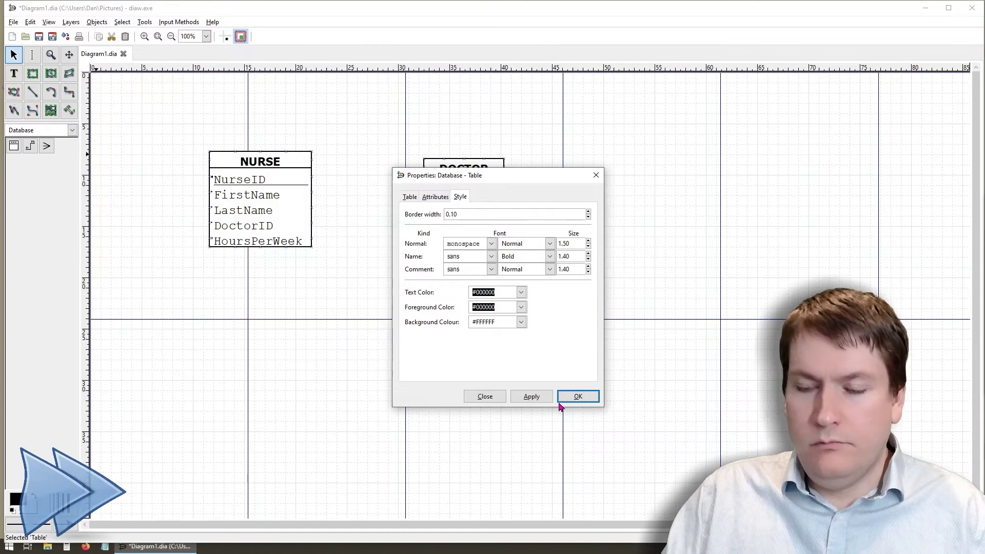
click(568, 398)
drag(509, 293, 488, 394)
- Place a new table above TEST and rename it to orders
click(466, 331)
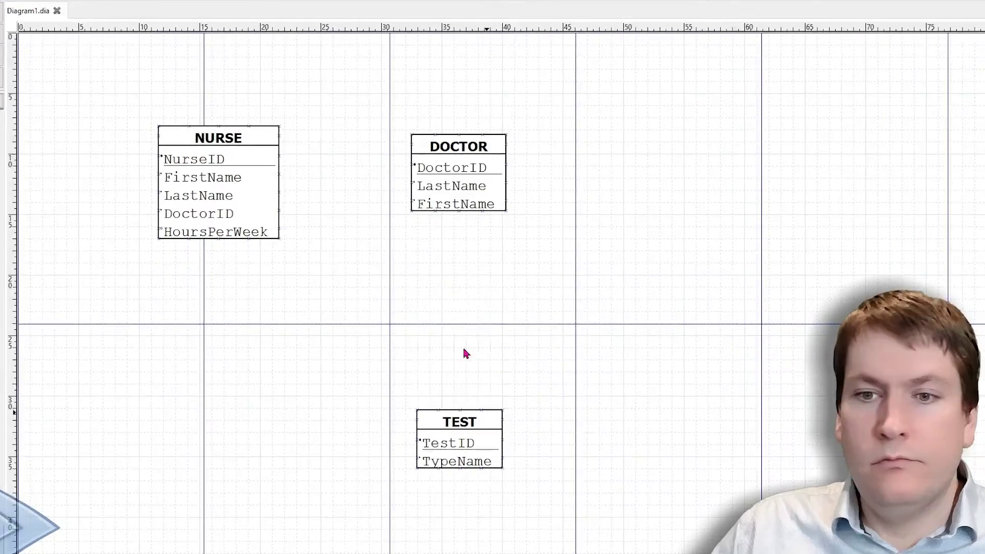
click(461, 321)
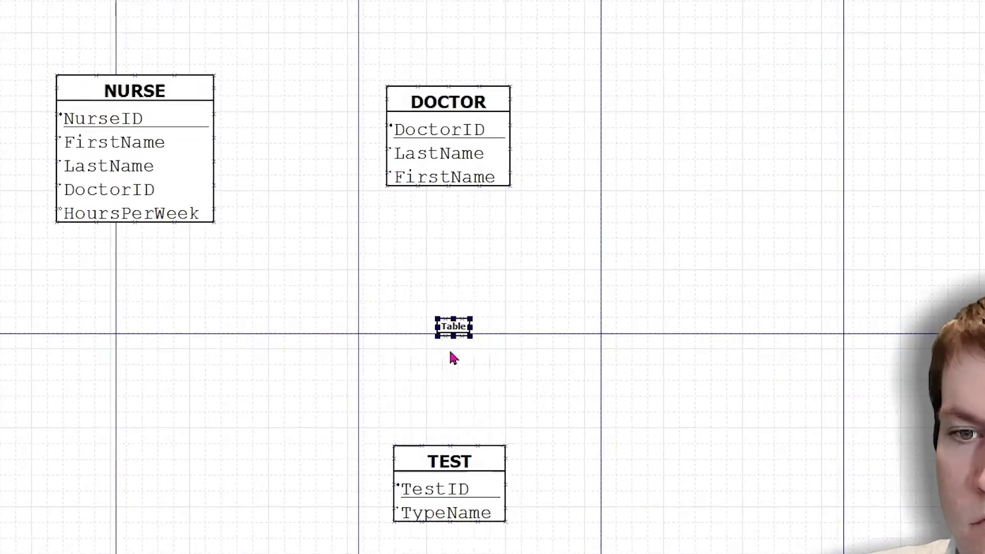
double_click(450, 331)
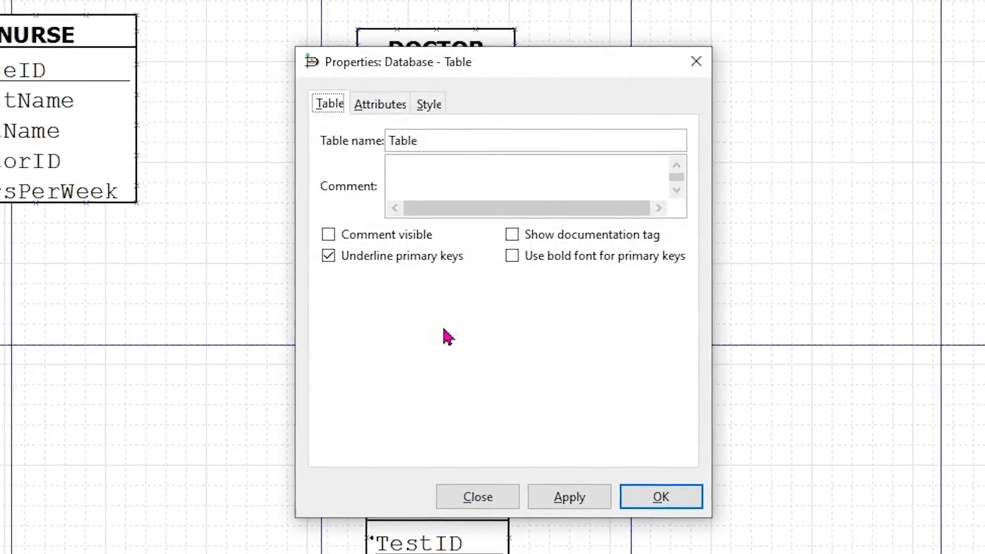
drag(419, 135, 330, 133)
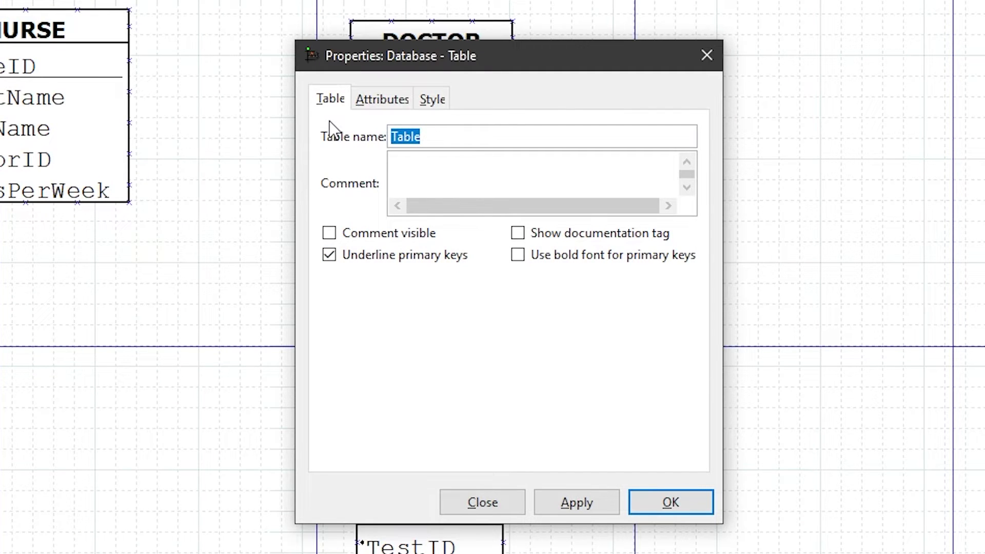
text(orders)
- Add not-null DoctorID, TestID and Date attributes to the new table and apply them
click(372, 105)
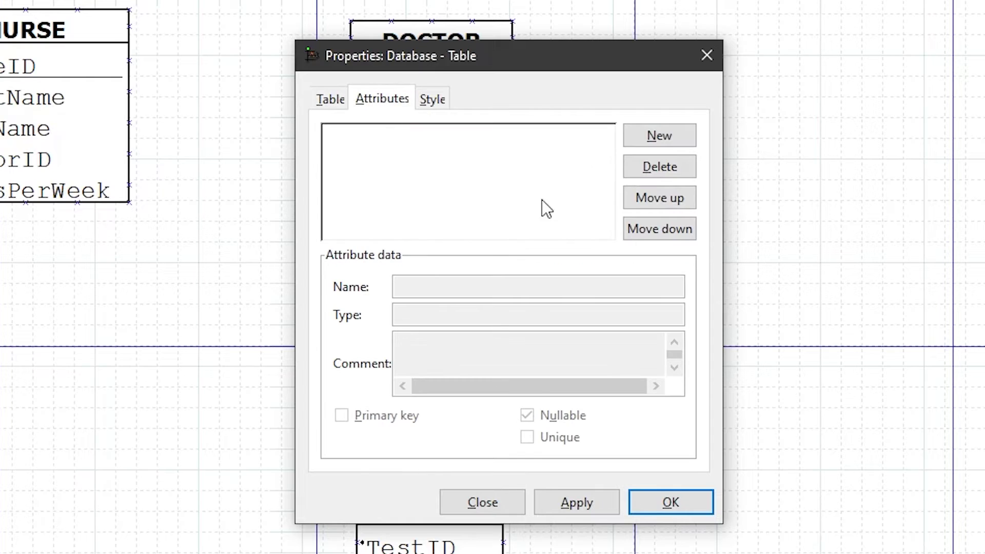
click(647, 137)
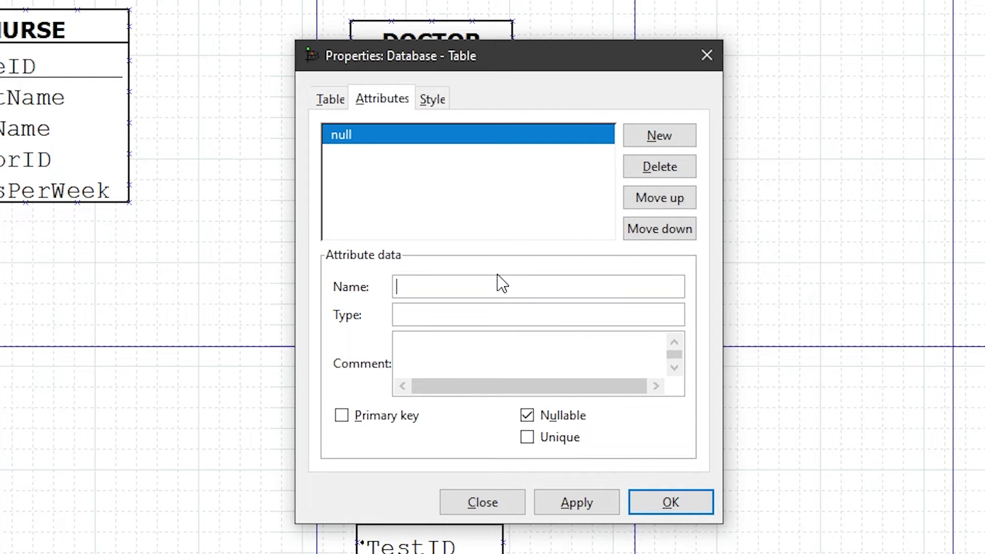
text(DoctorID)
click(560, 415)
click(657, 136)
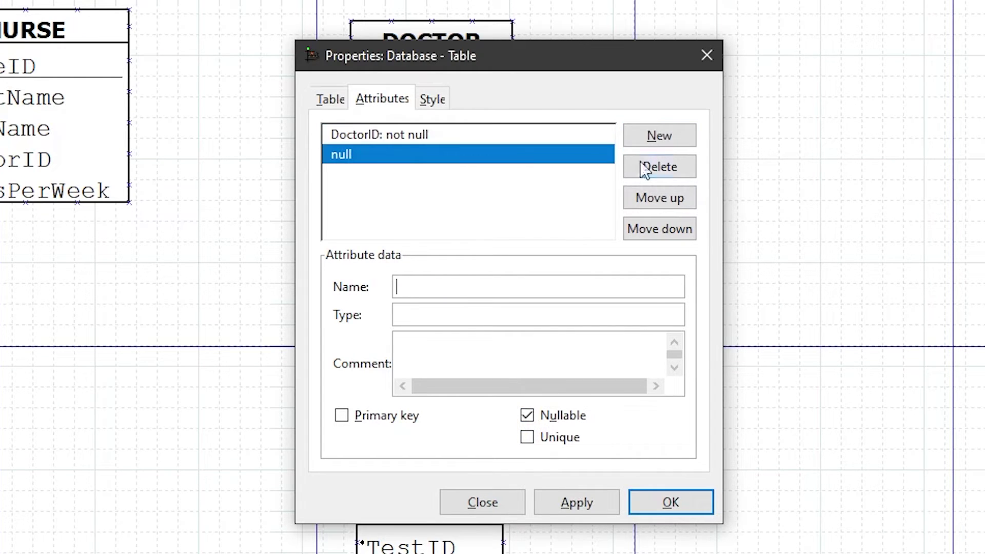
text(TestID)
click(574, 416)
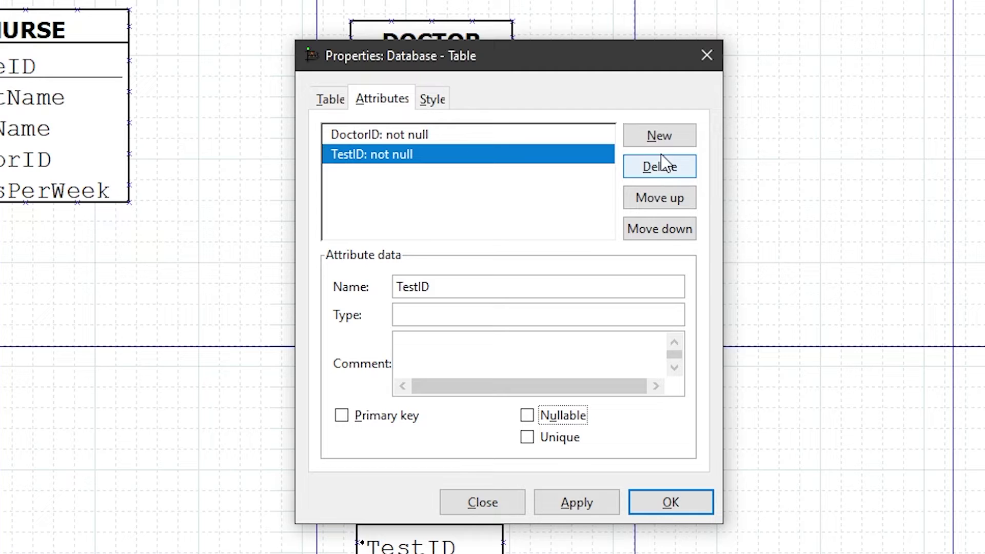
click(659, 135)
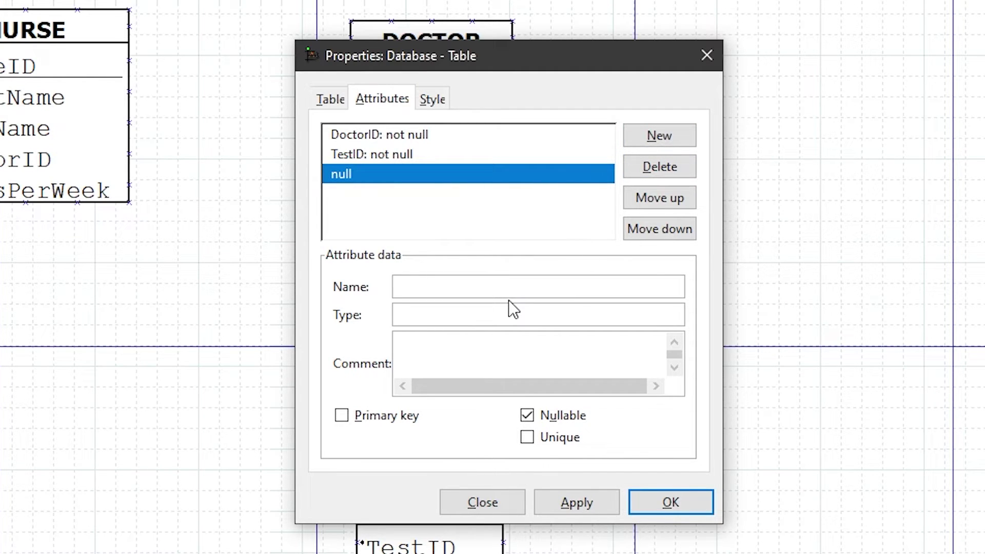
text(Date)
click(563, 416)
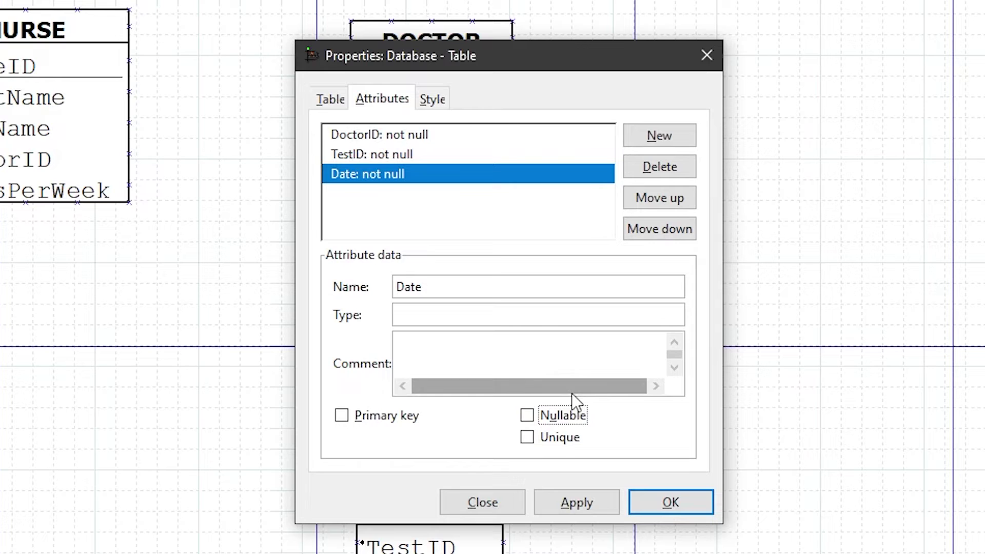
click(600, 505)
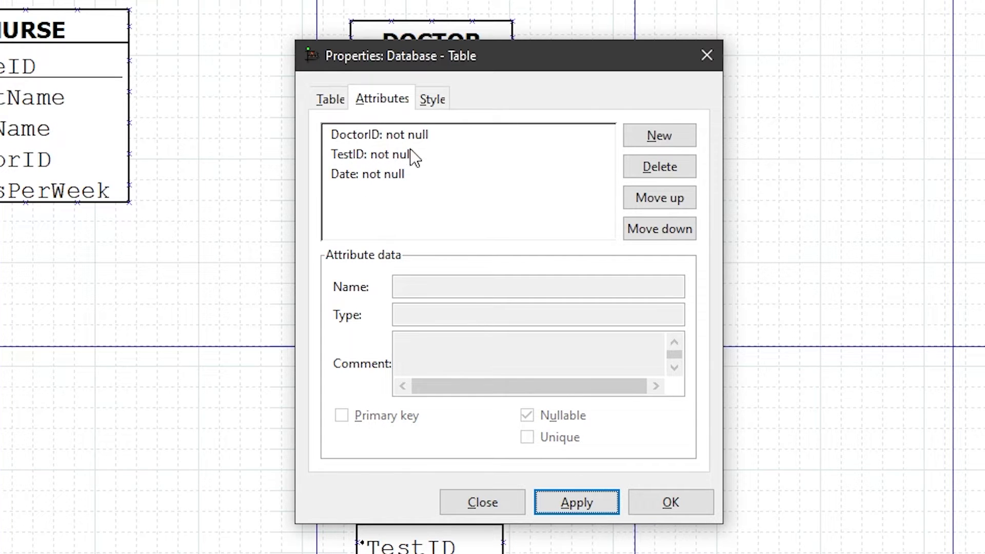
- Set the orders table's Normal text size to 1.5 and its Name and Comment sizes to 1.4
click(430, 100)
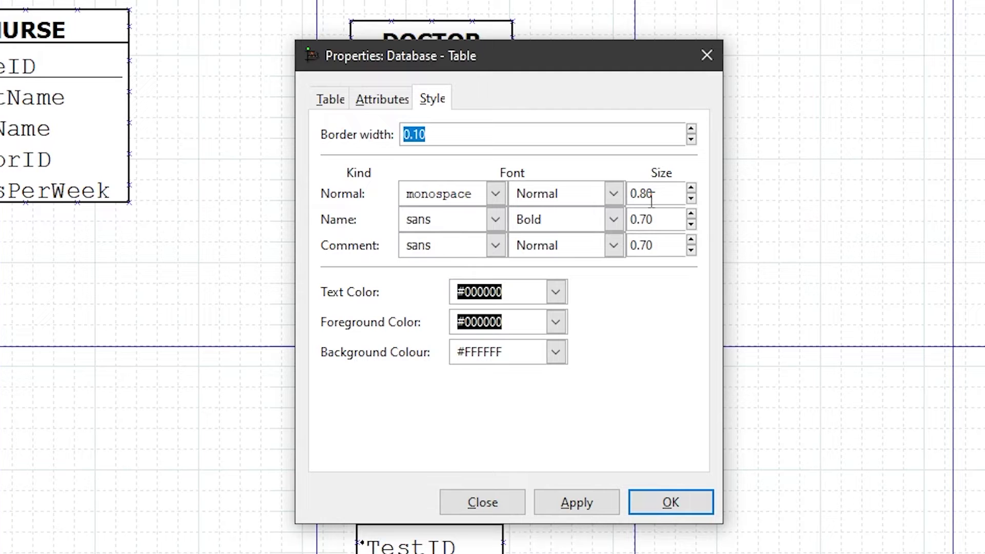
double_click(672, 199)
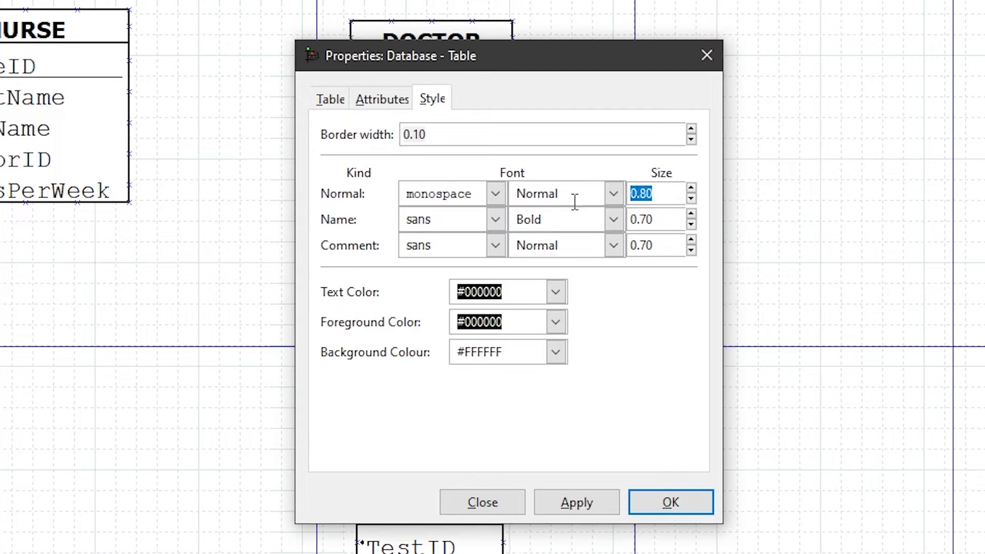
text(1.5)
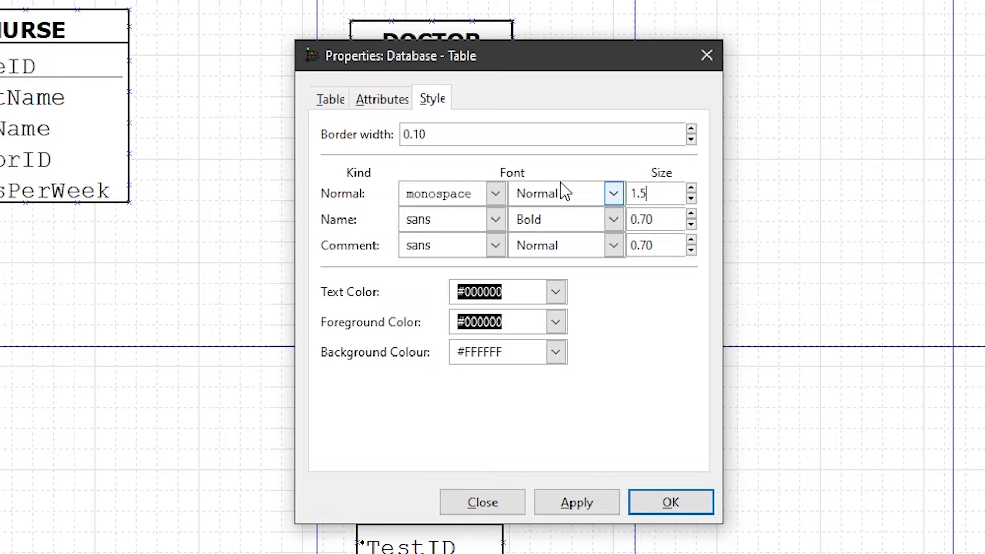
drag(668, 220, 625, 218)
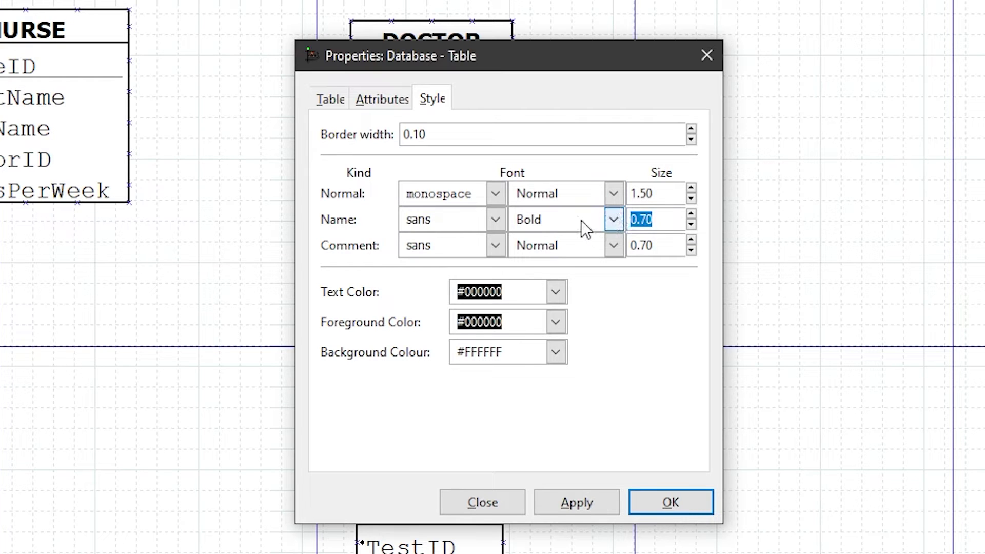
text(1.4)
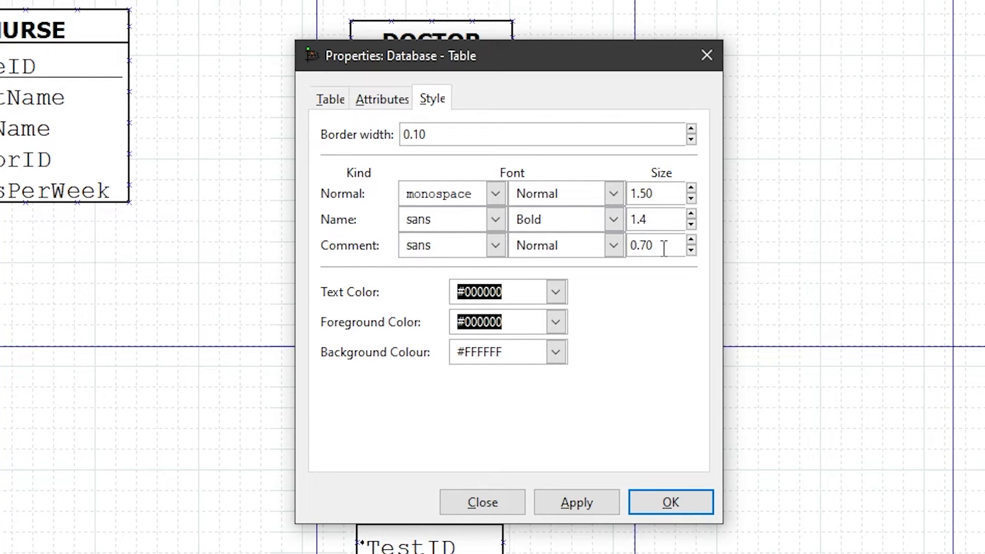
double_click(664, 246)
text(1.4)
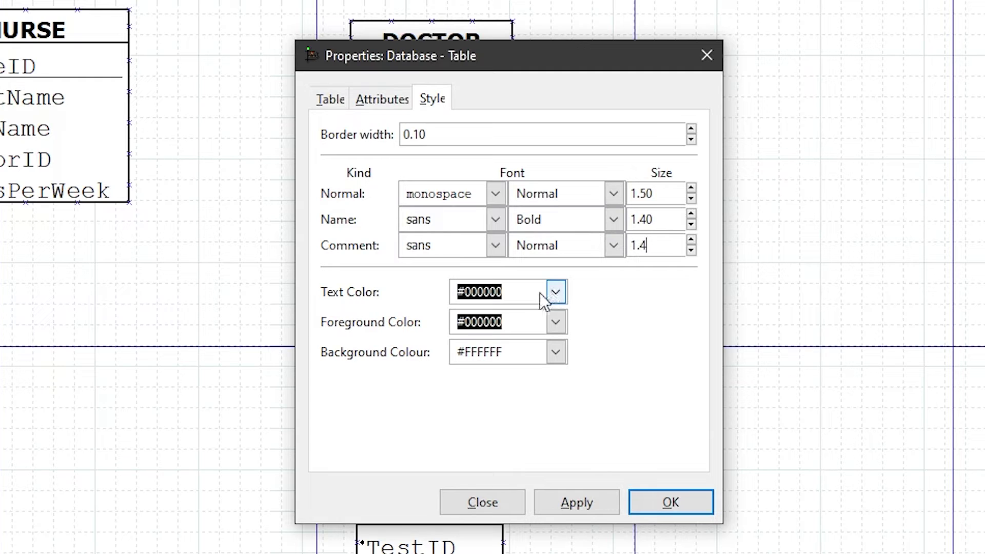
click(664, 193)
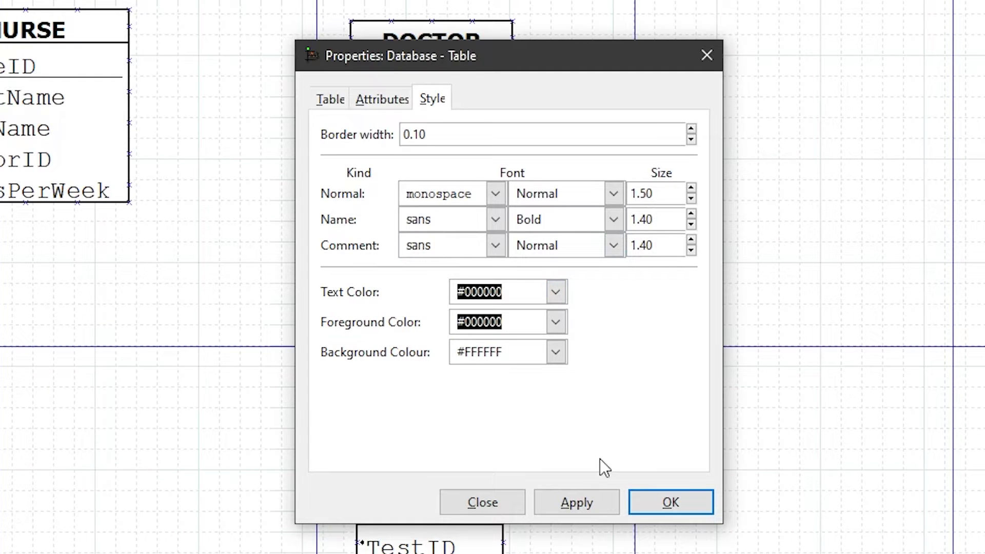
- Apply the larger text sizes and move the orders table between DOCTOR and TEST
click(577, 503)
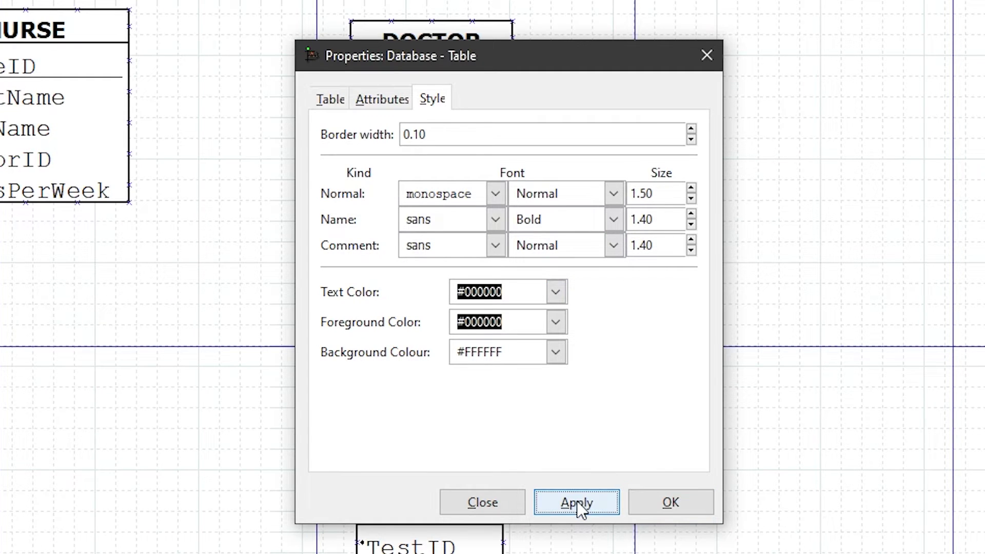
click(664, 501)
drag(523, 352, 481, 286)
- Reposition the NURSE table on the canvas
click(670, 348)
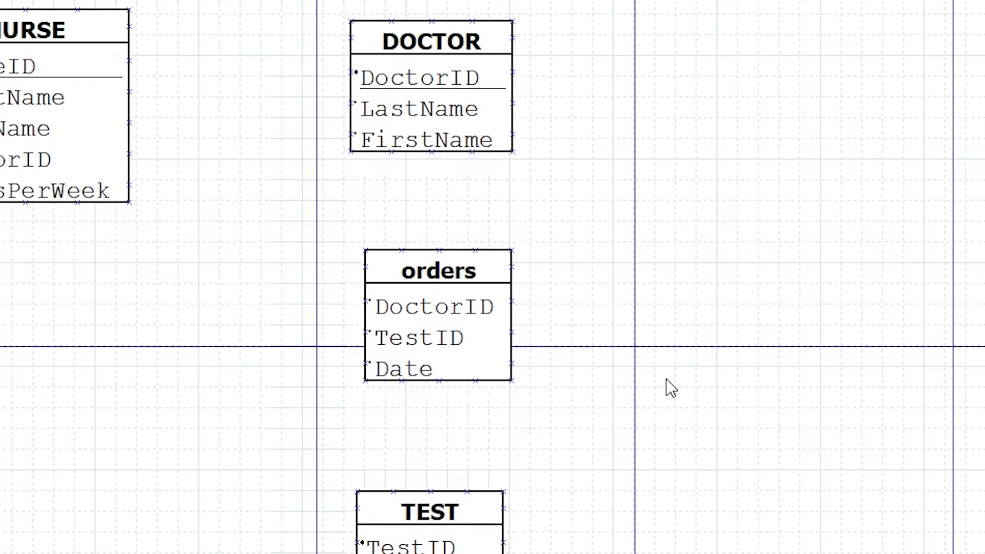
click(452, 302)
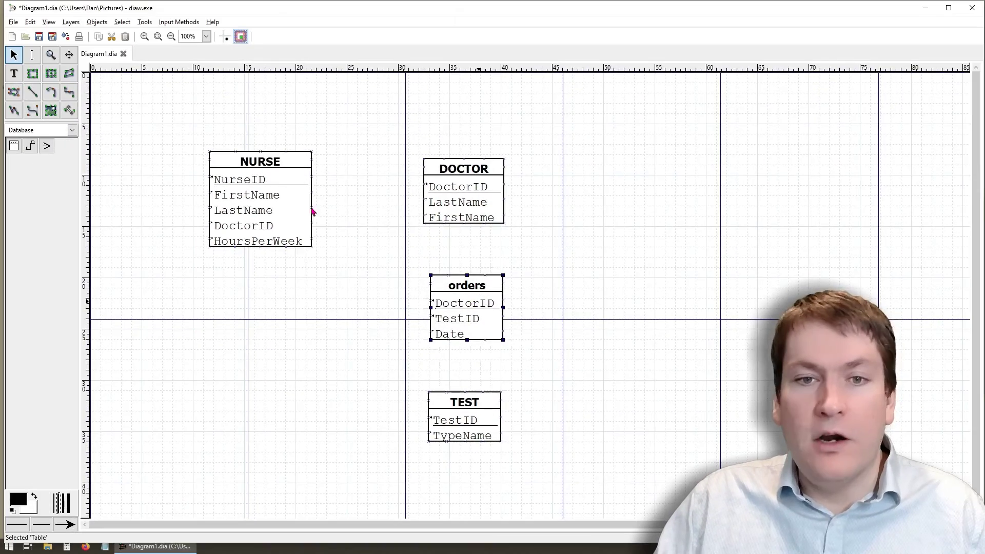
click(229, 140)
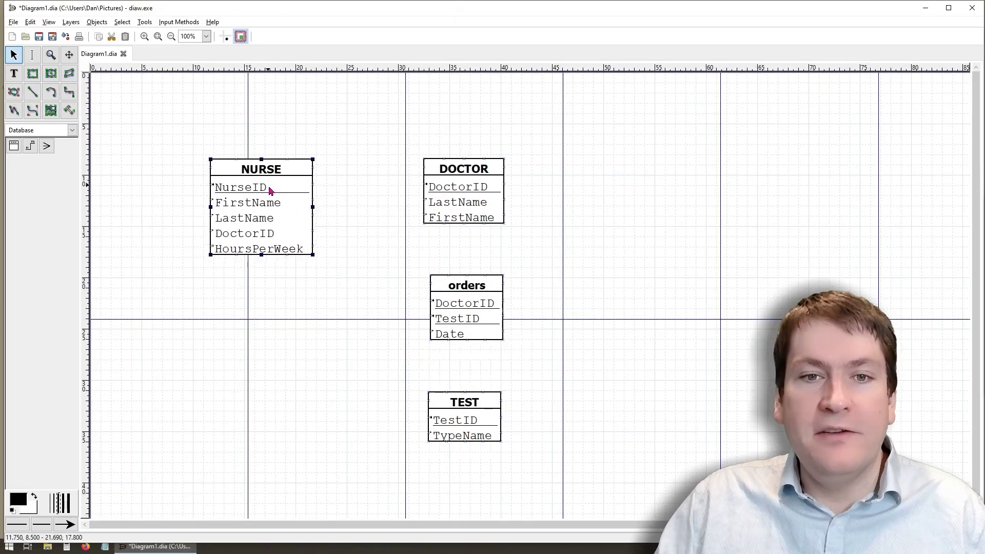
drag(227, 179, 235, 123)
drag(277, 175, 244, 196)
right_click(439, 174)
click(408, 231)
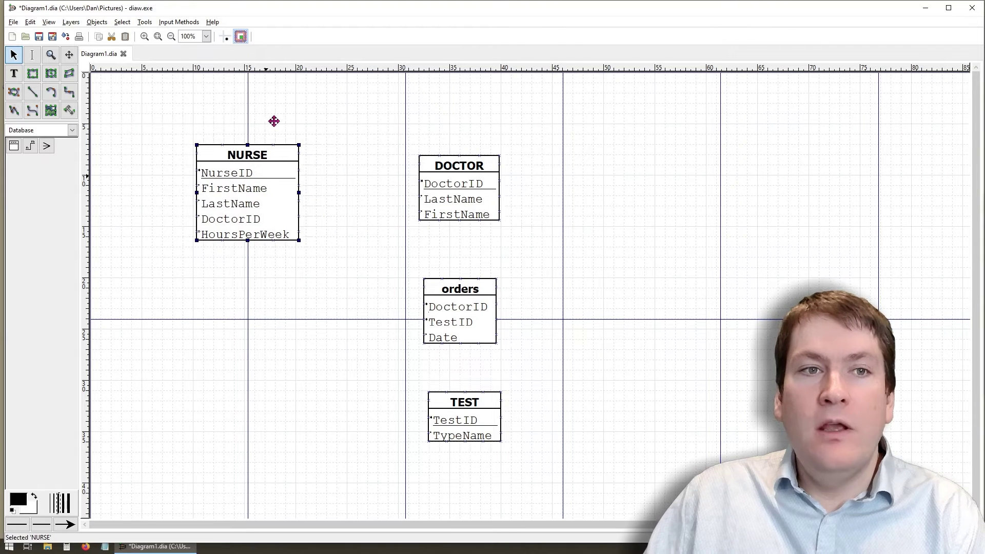
- Turn on View > Snap To Grid and snap the NURSE table onto the grid
click(71, 21)
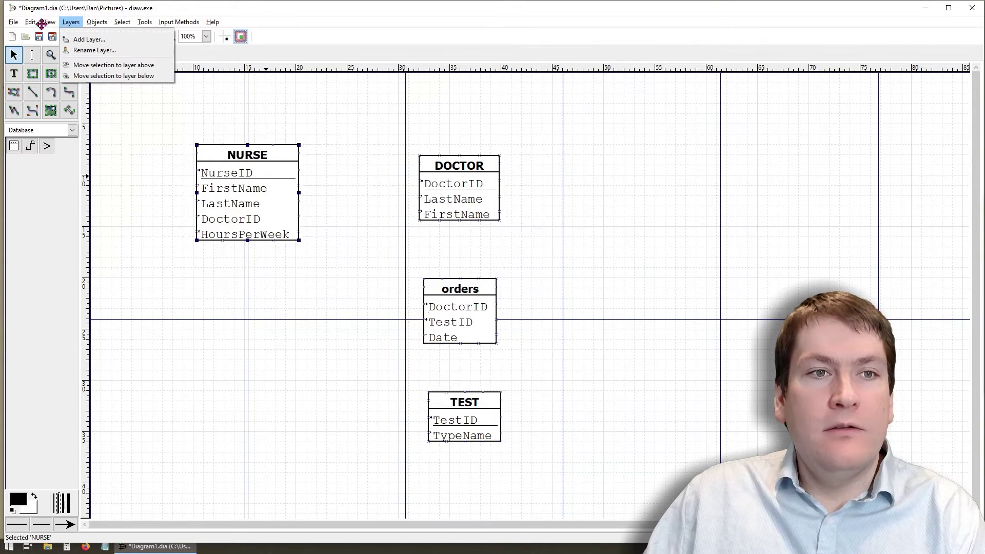
click(46, 22)
click(49, 21)
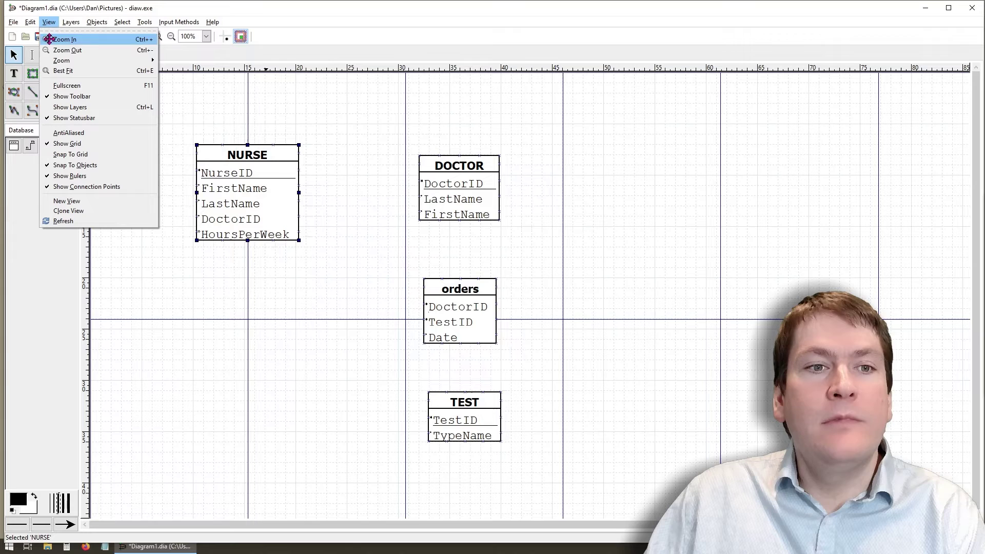
click(88, 154)
drag(281, 169, 257, 174)
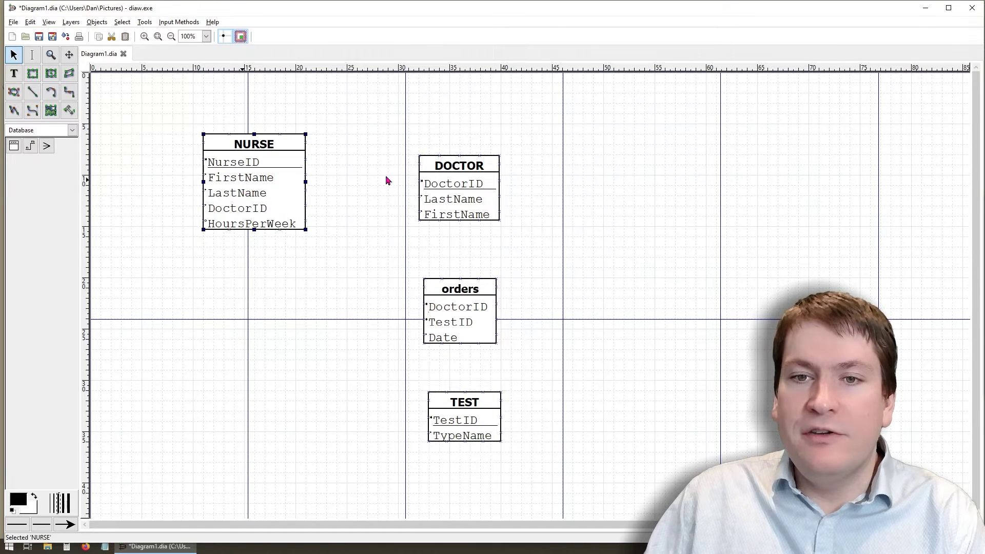
- Snap the DOCTOR, orders and TEST tables onto the grid, then turn grid snapping off
click(446, 195)
drag(446, 195, 456, 194)
drag(464, 306, 478, 307)
drag(464, 421, 475, 418)
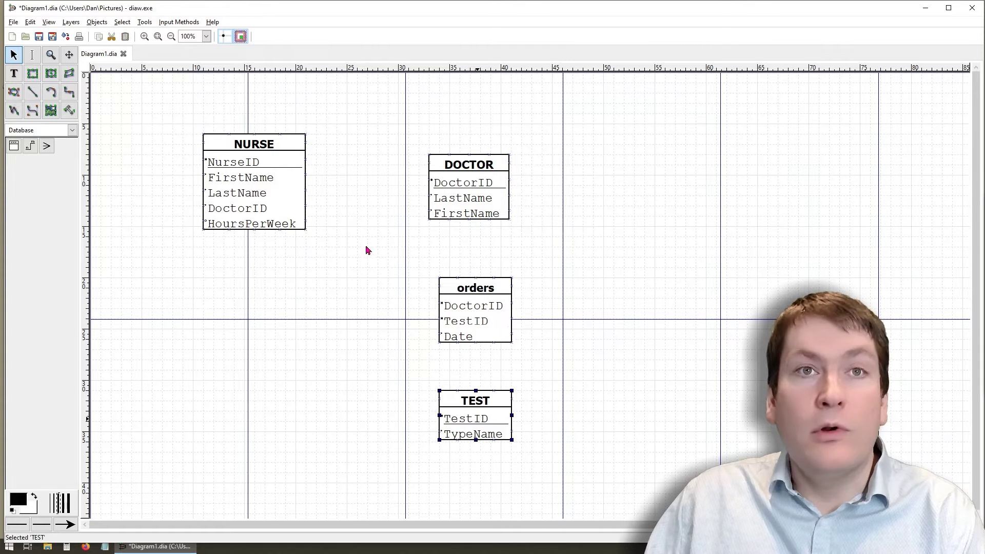
click(49, 22)
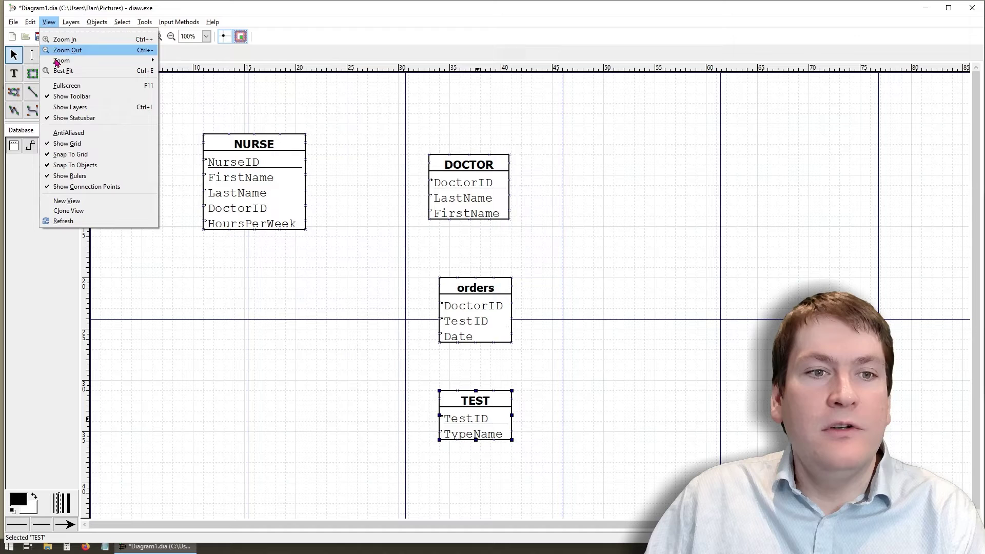
click(95, 155)
click(211, 283)
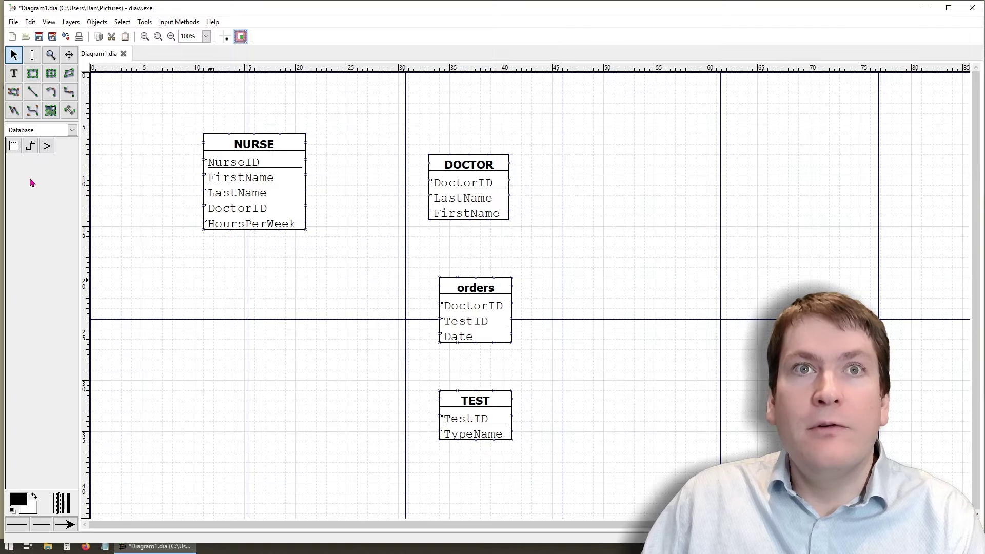
- Draw an arrowed line from NURSE's right edge to DoctorID in the DOCTOR table
click(32, 95)
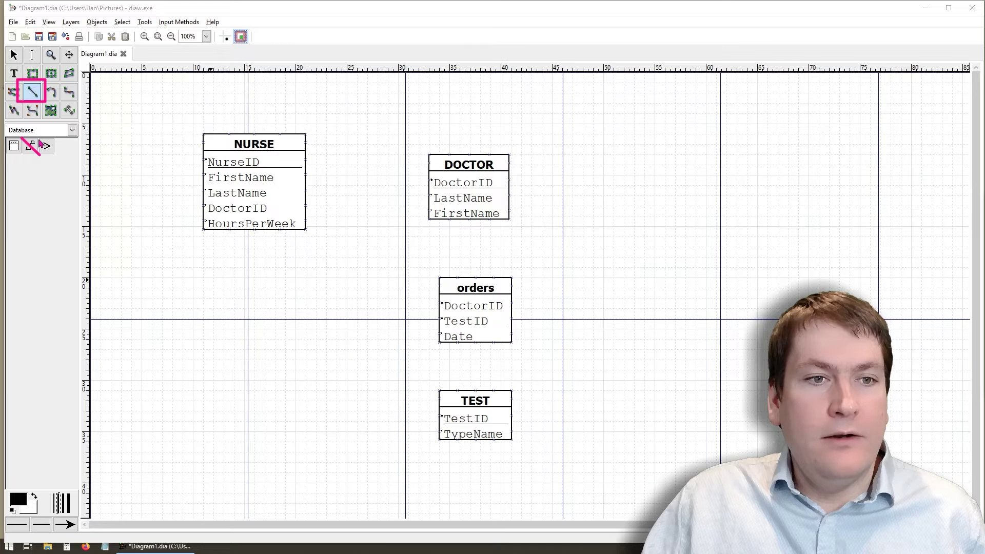
drag(39, 138, 21, 156)
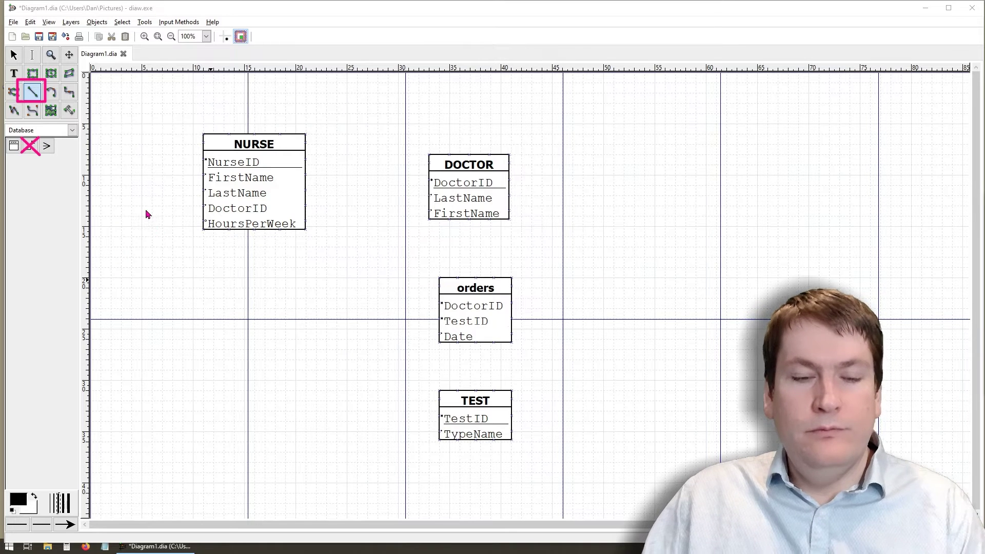
key(Escape)
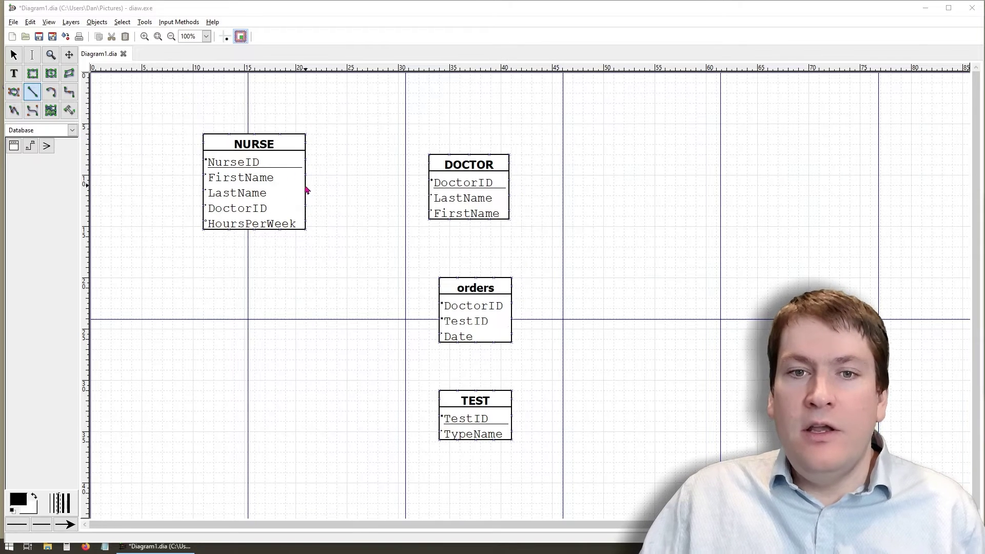
drag(306, 193, 429, 180)
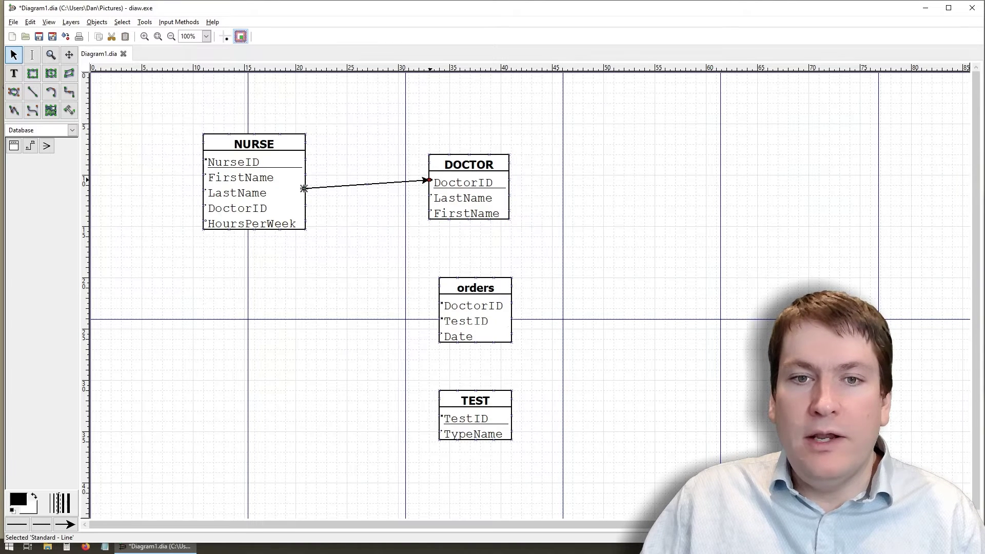
mouse_move(303, 188)
mouse_down()
mouse_move(319, 154)
mouse_move(305, 189)
mouse_move(301, 170)
mouse_move(304, 190)
mouse_up()
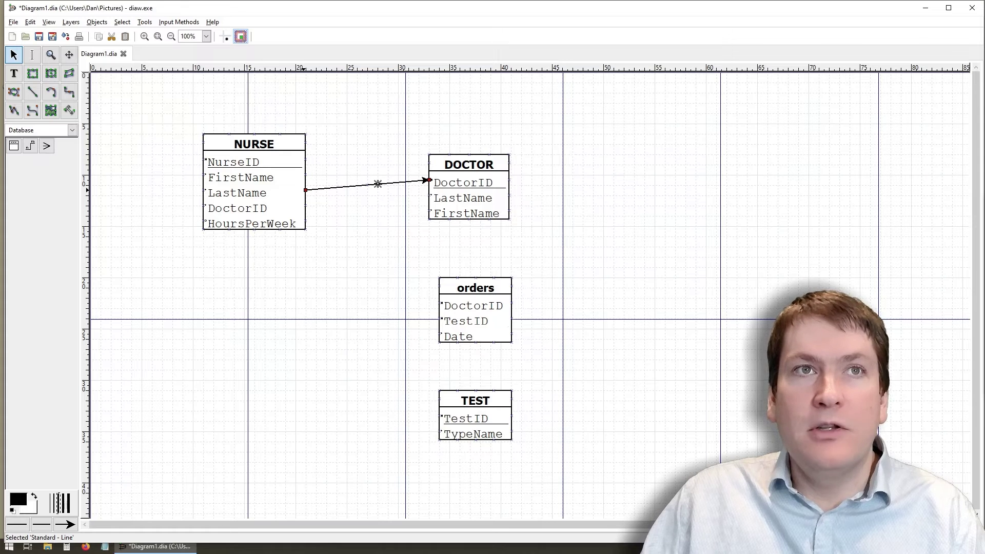
- Give the NURSE–DOCTOR line a crow's-foot start arrow and a double-bar end arrow
double_click(377, 184)
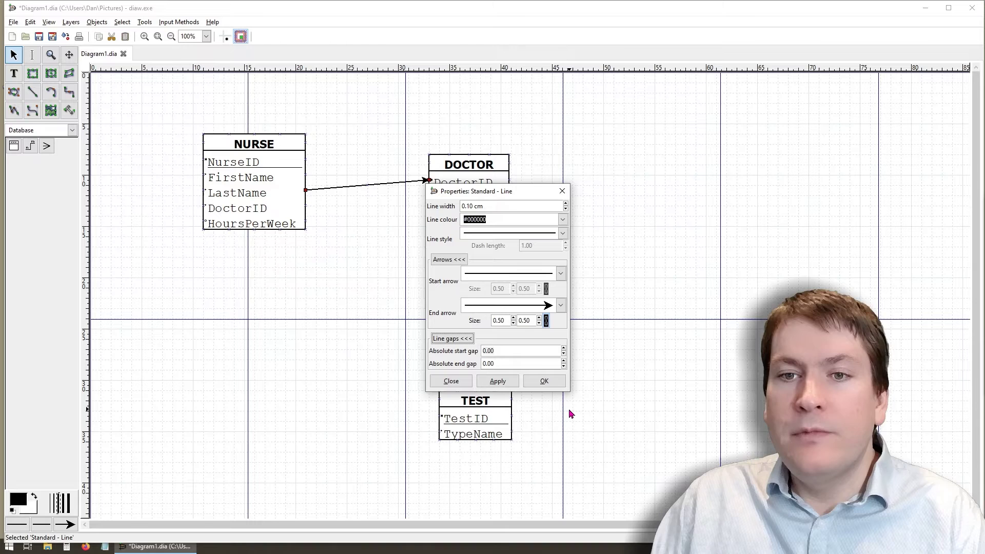
drag(469, 192, 414, 242)
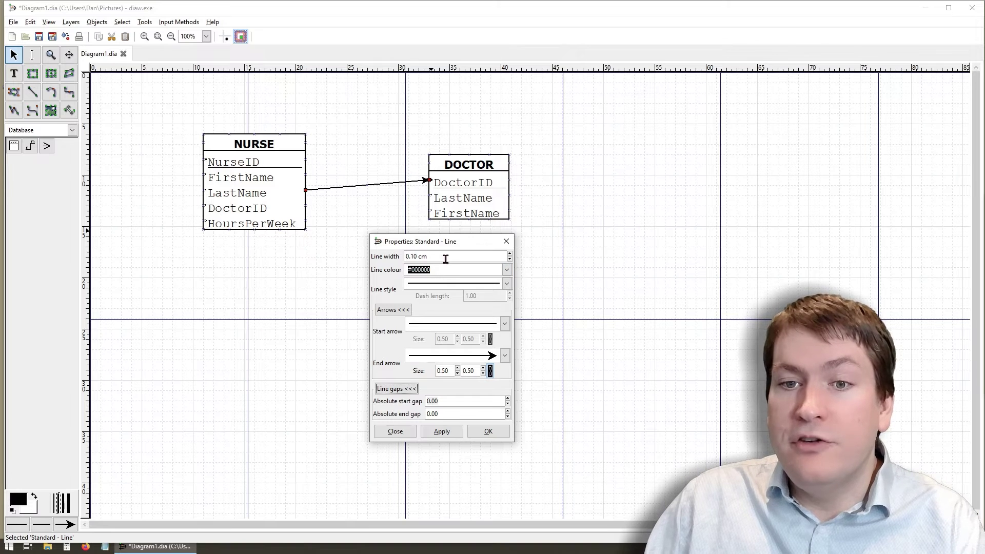
drag(444, 243, 583, 166)
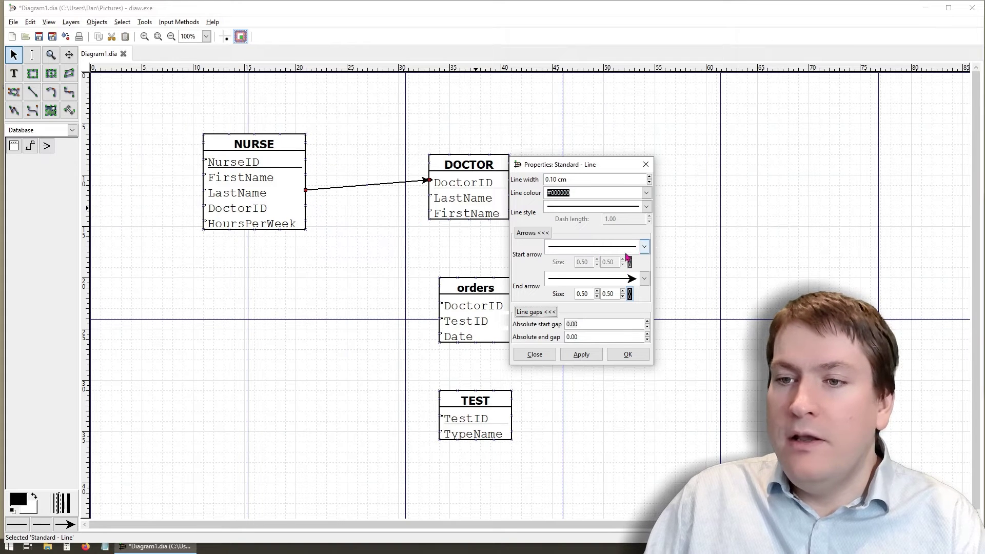
click(643, 248)
mouse_move(588, 306)
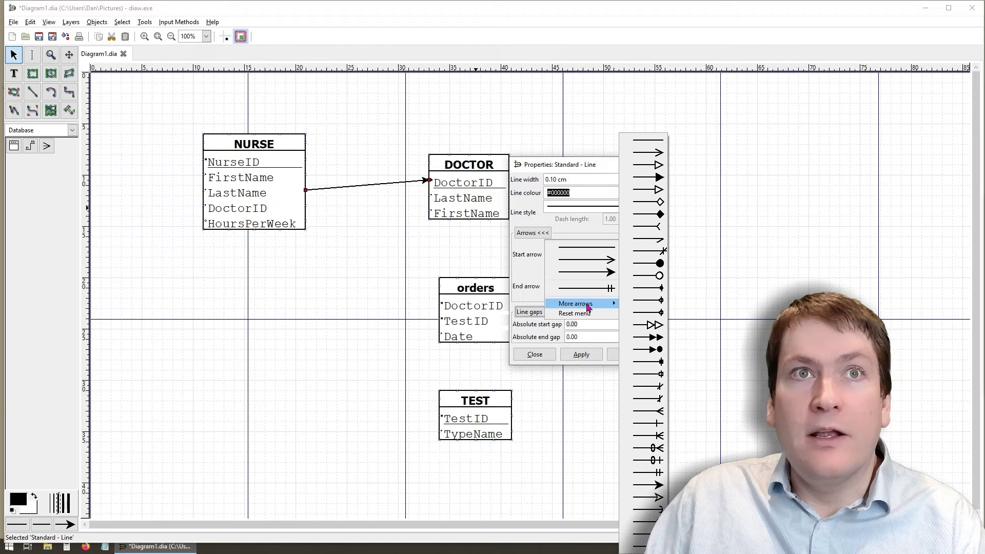
click(658, 436)
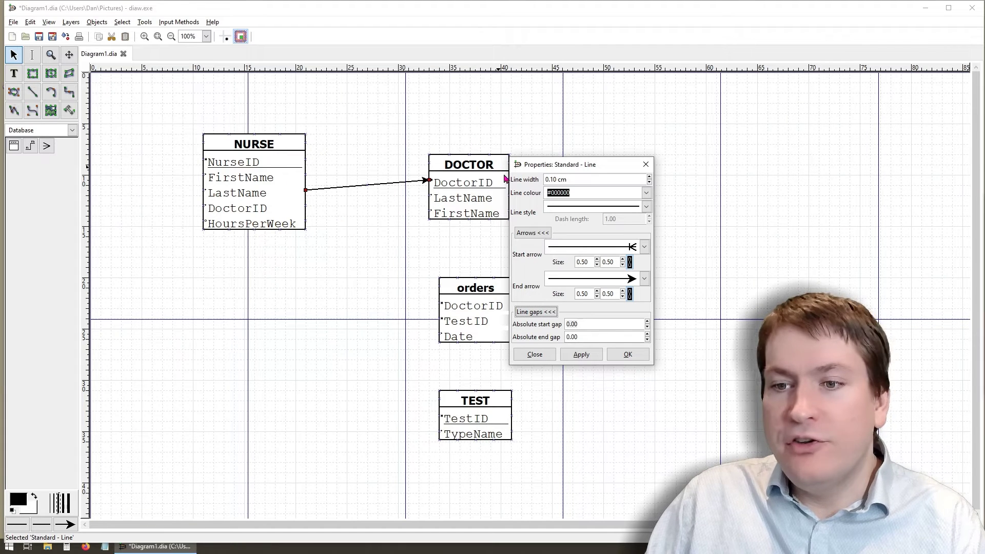
click(644, 278)
mouse_move(614, 313)
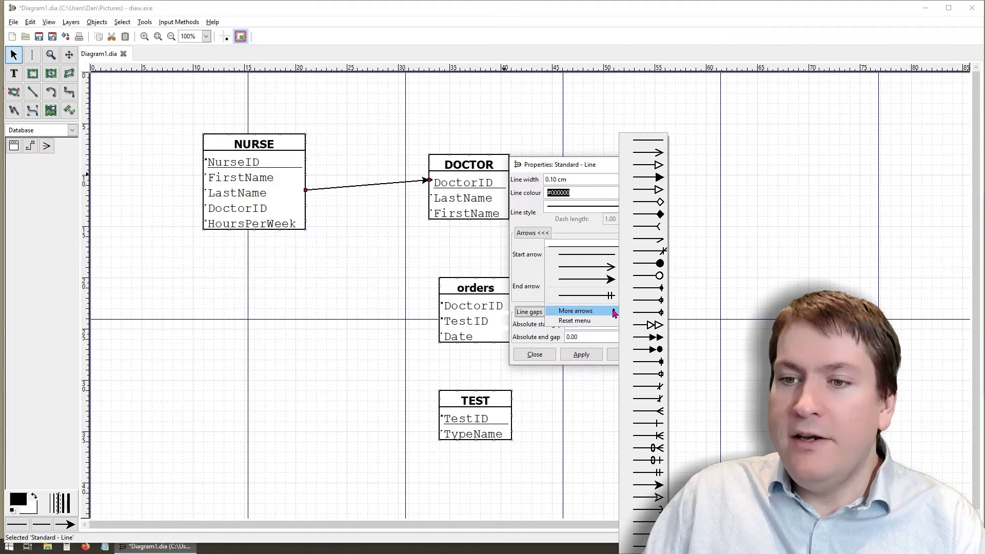
click(662, 474)
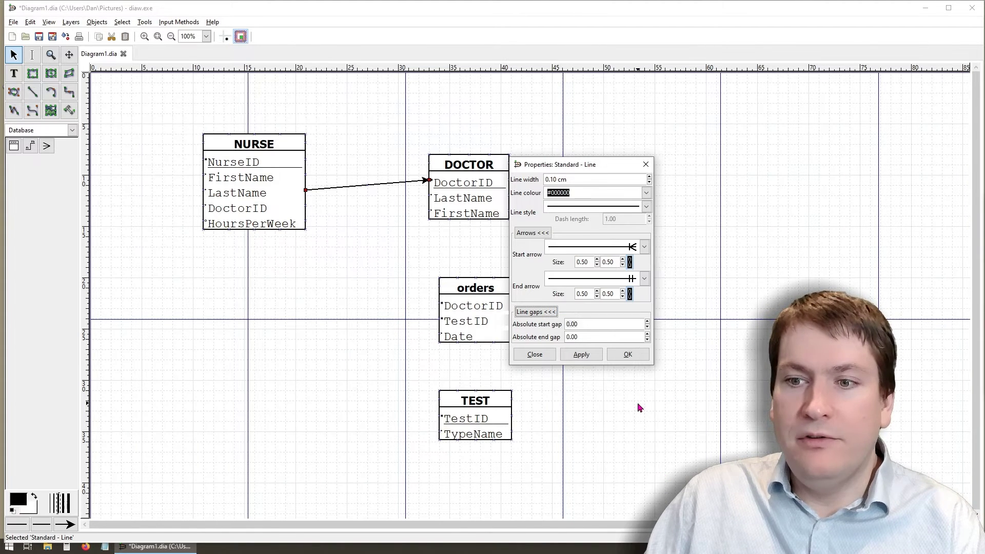
click(581, 354)
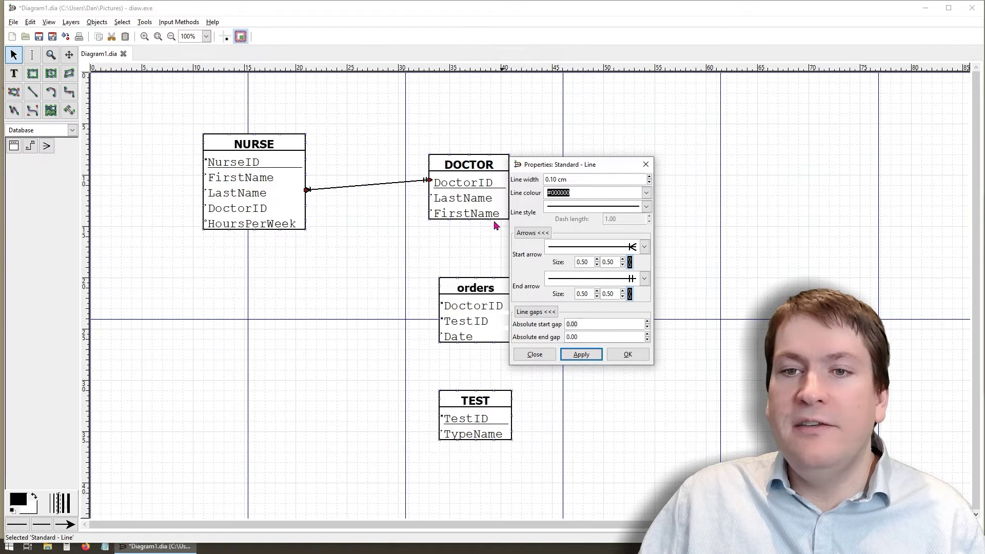
- Enlarge the line's start and end arrow sizes to 1.00
click(585, 262)
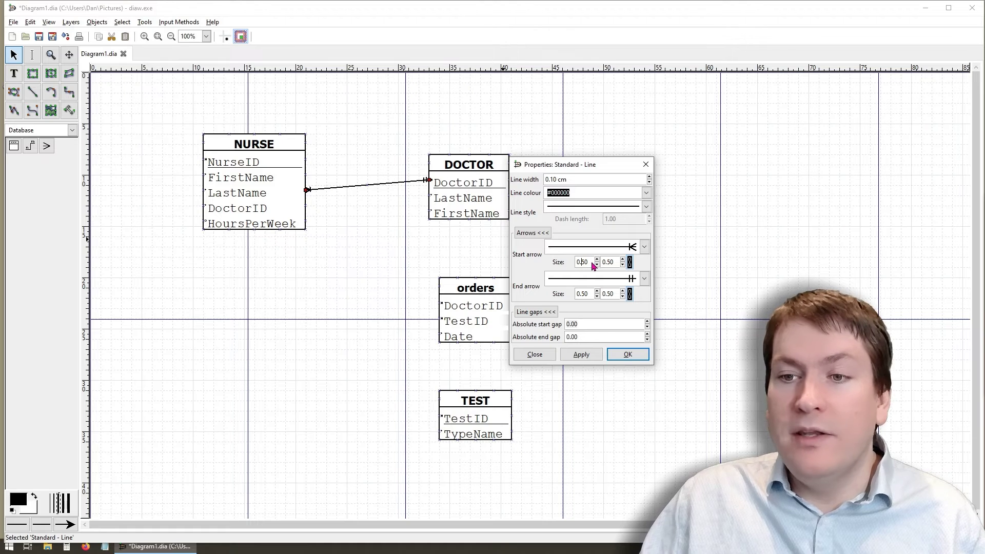
double_click(592, 265)
text(1)
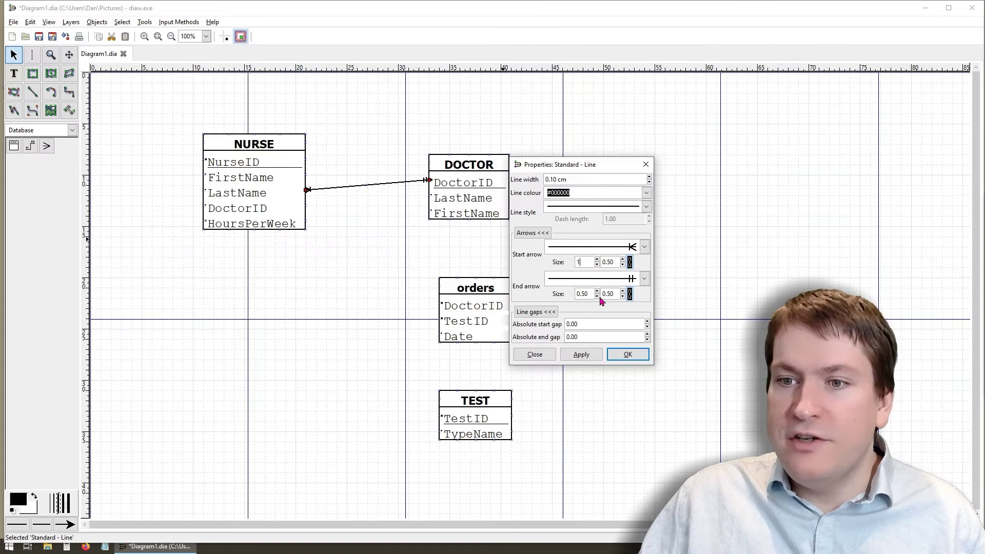
click(587, 295)
double_click(590, 295)
text(1.)
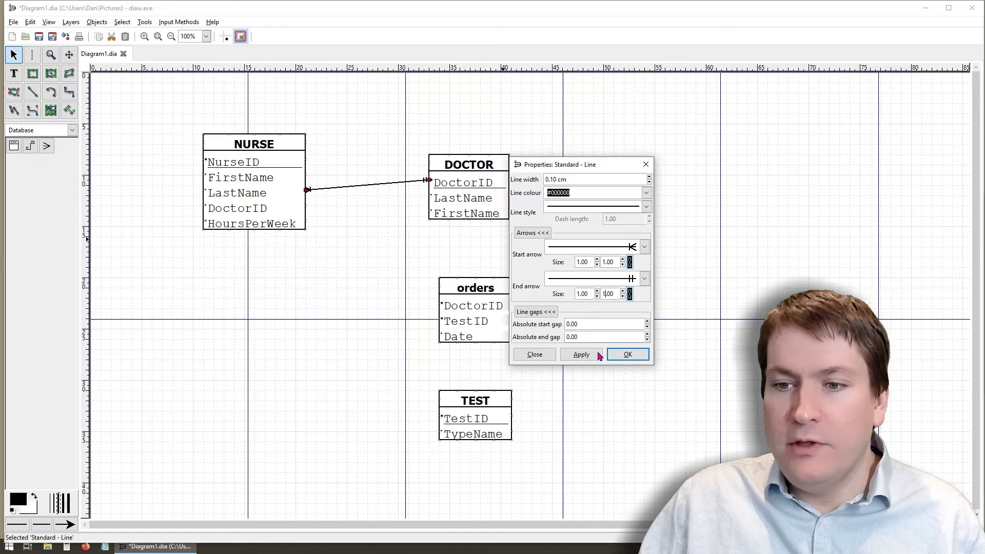
click(594, 358)
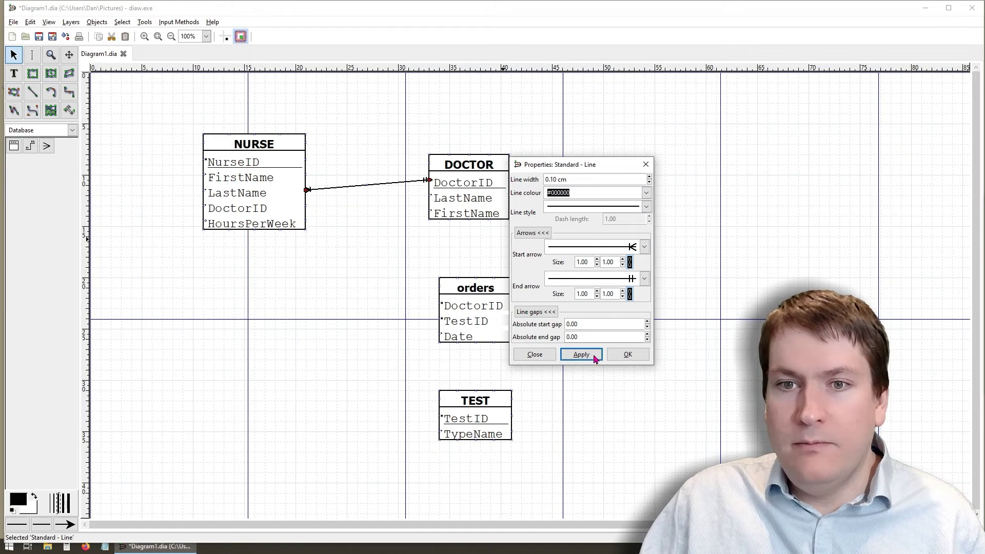
click(593, 355)
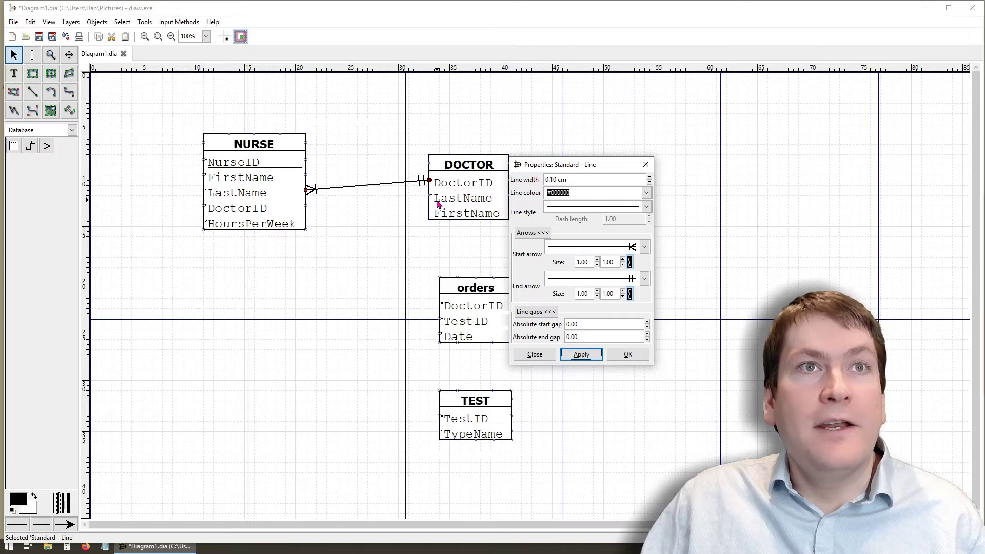
- Set the relationship line's width to 0.15 cm
double_click(552, 178)
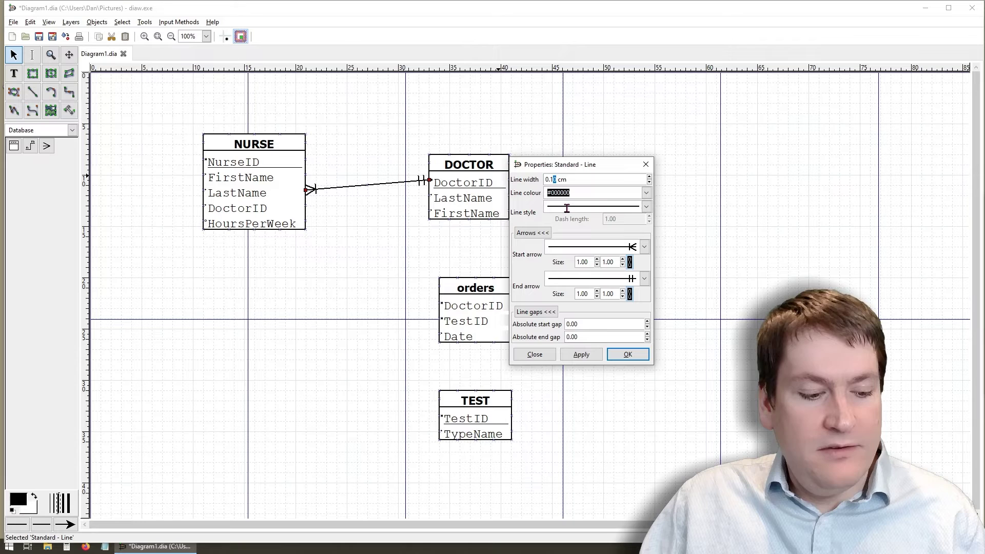
text(5)
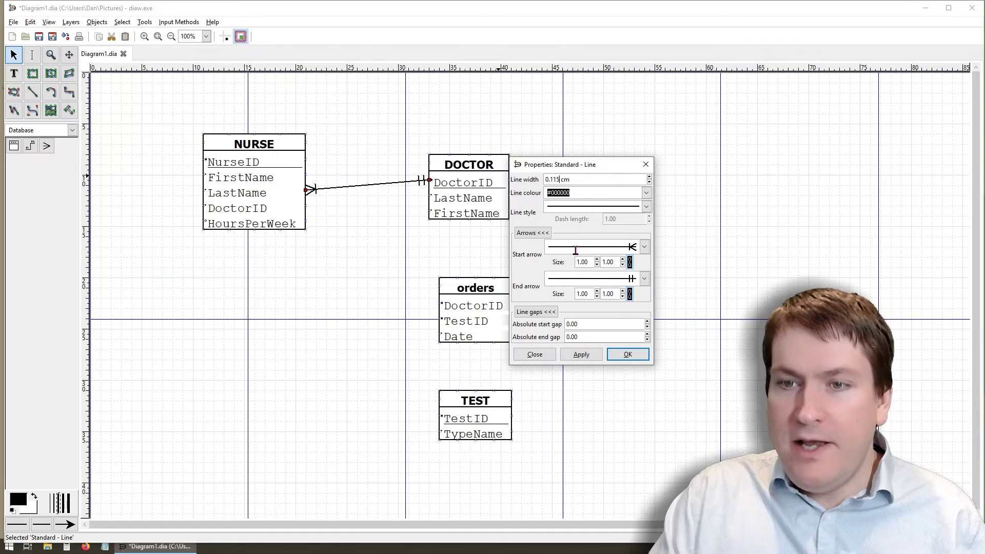
click(582, 354)
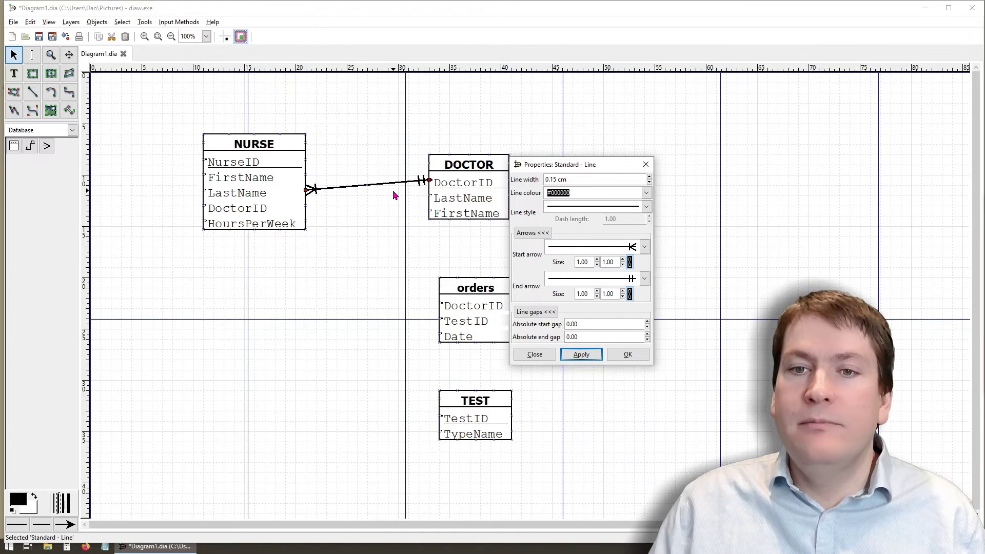
- Close the line properties and shift DOCTOR slightly down and right so the line runs level
click(535, 355)
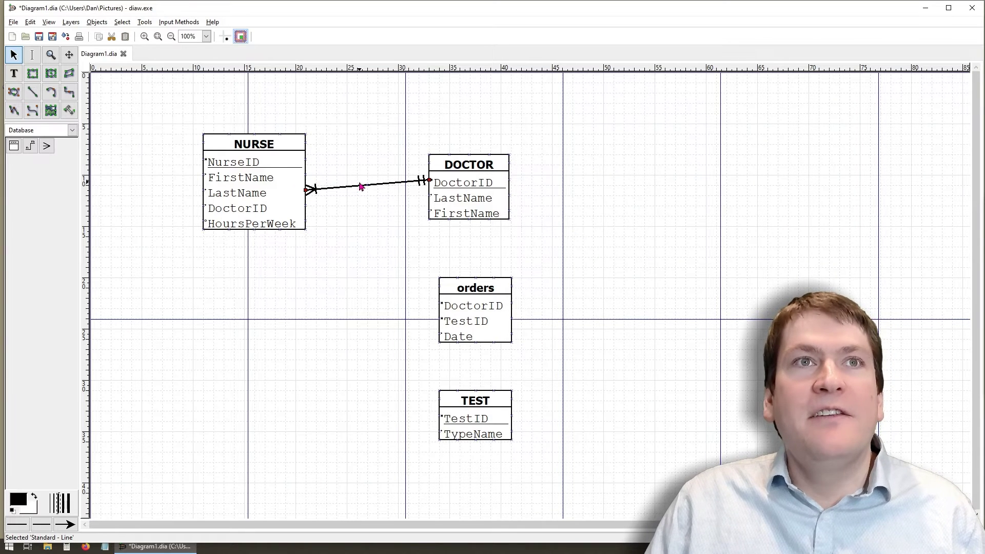
click(499, 182)
drag(500, 176, 498, 188)
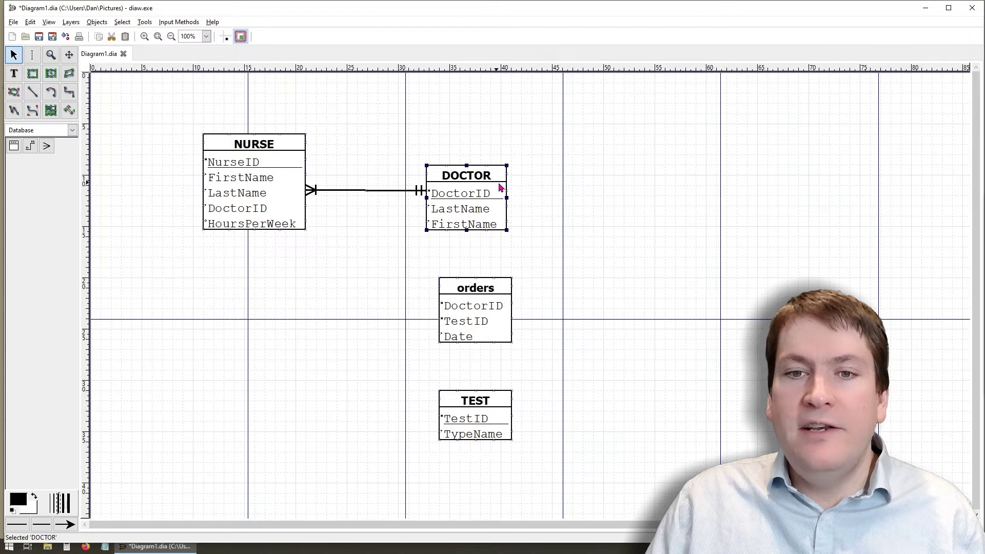
drag(497, 189, 501, 191)
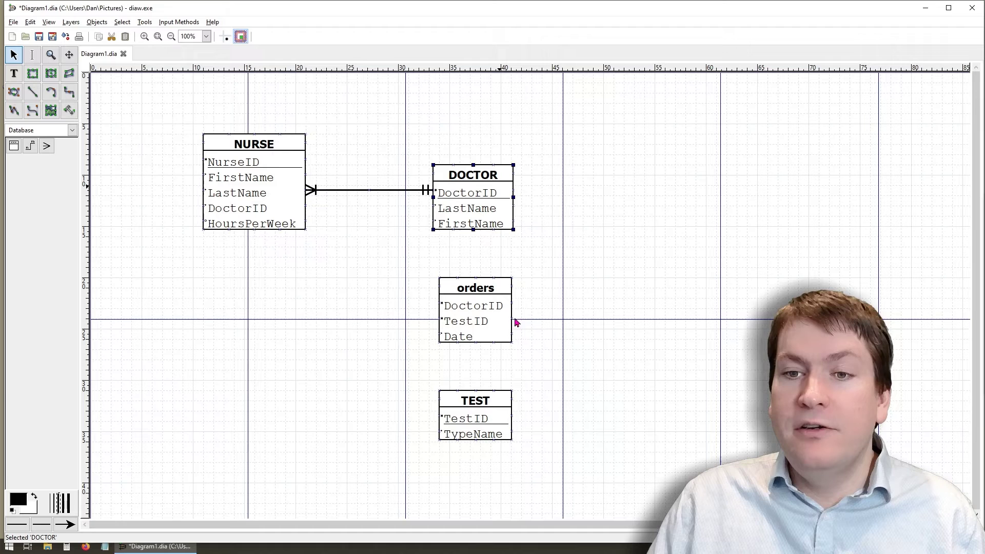
click(528, 308)
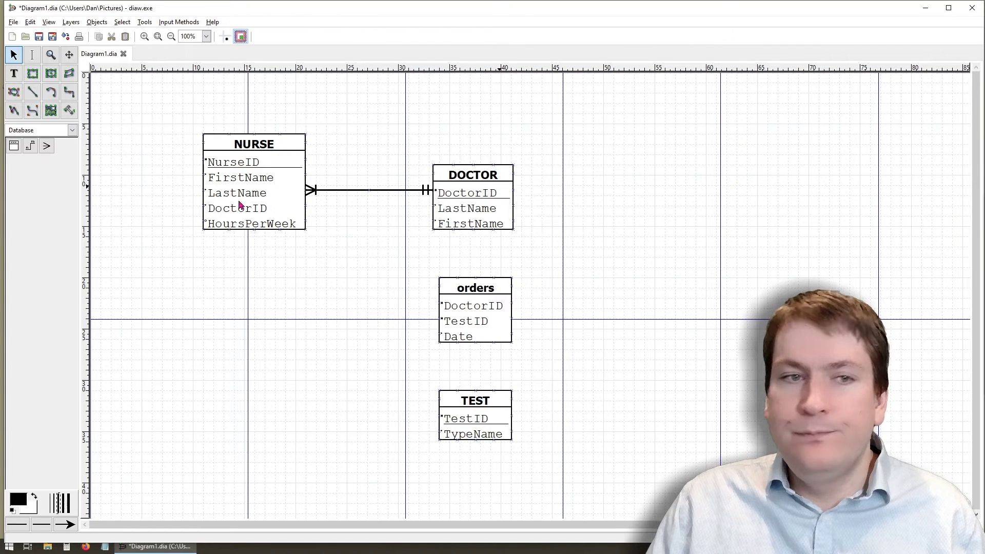
- Connect DOCTOR's bottom edge to the orders table with a new line and open its properties
click(34, 94)
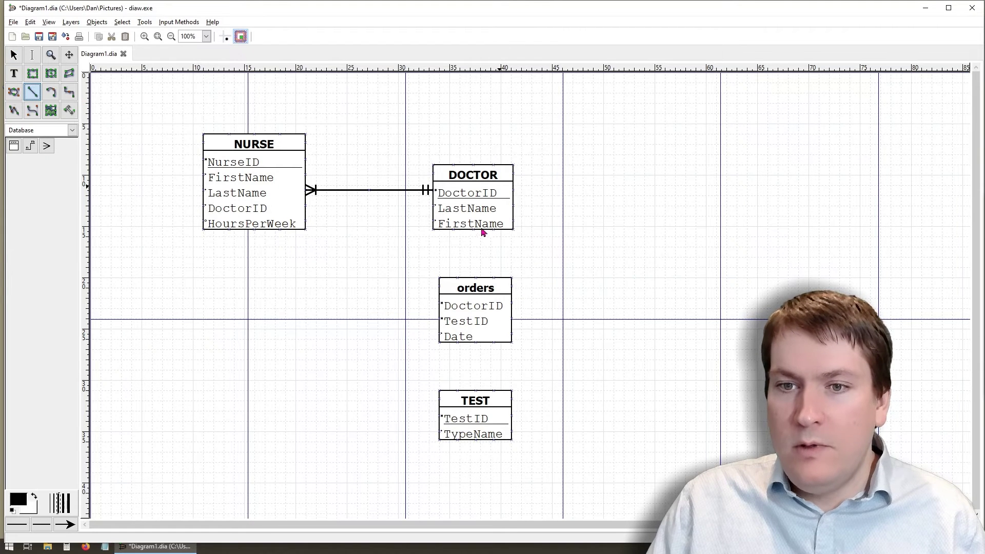
drag(476, 233, 476, 280)
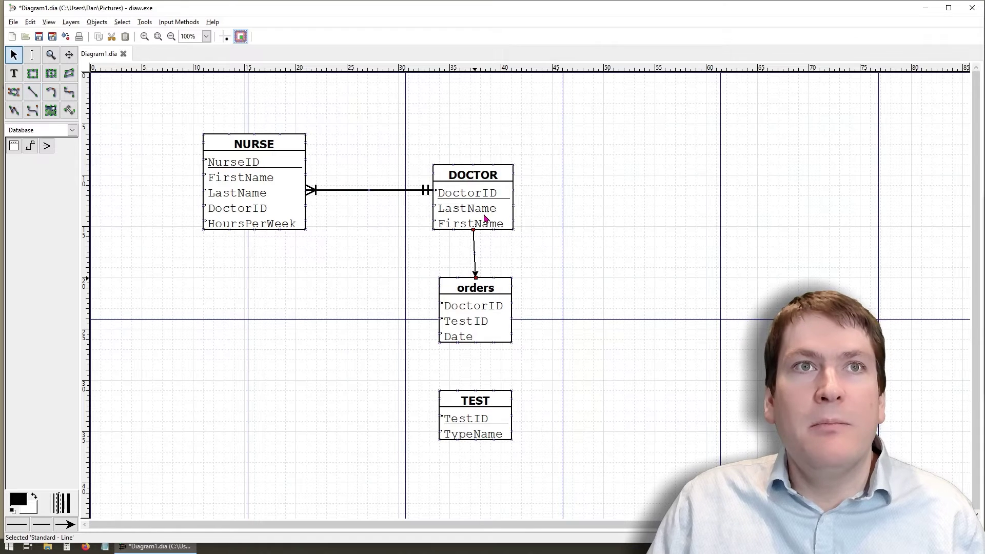
double_click(475, 257)
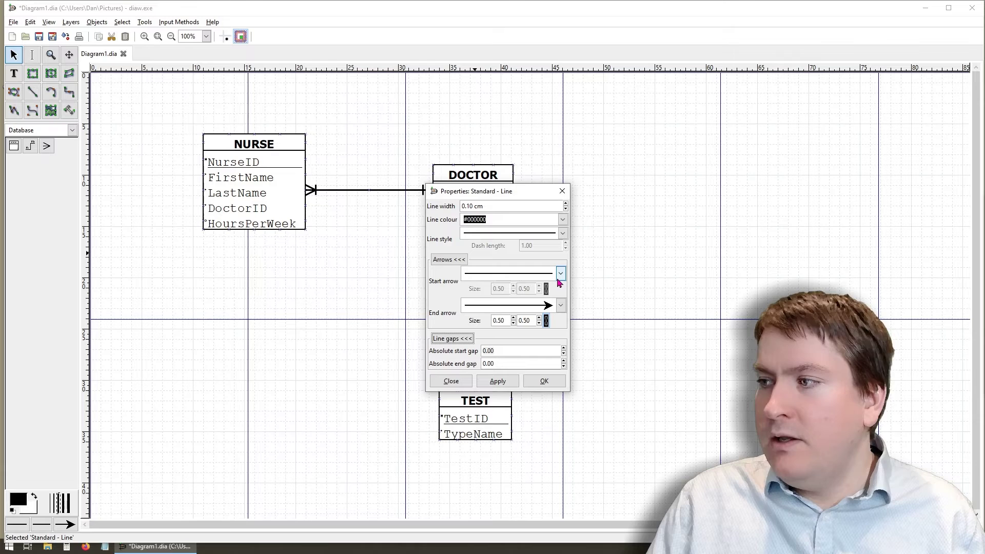
drag(482, 192, 634, 180)
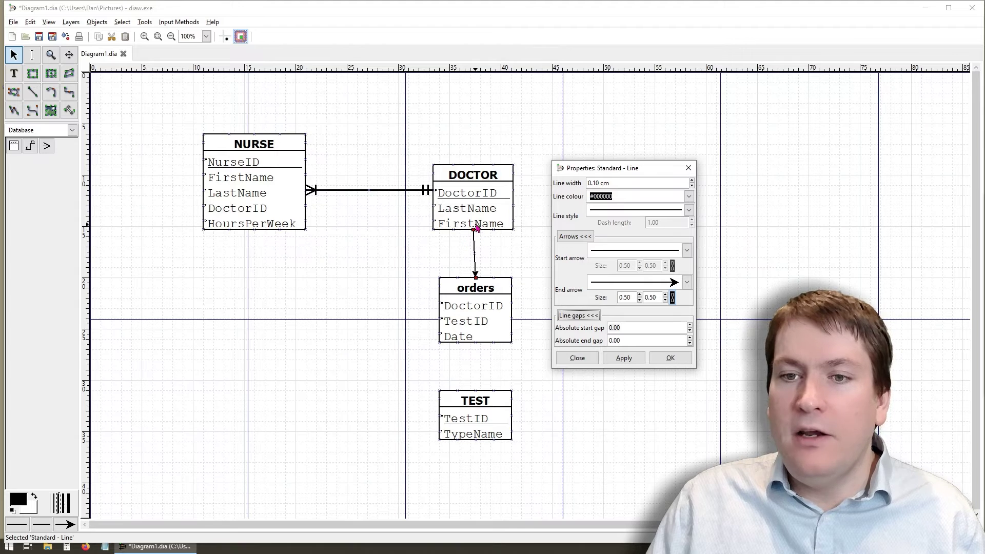
- Set the DOCTOR–orders line's start arrow to double bar and end arrow to zero-or-many crow's foot
click(689, 254)
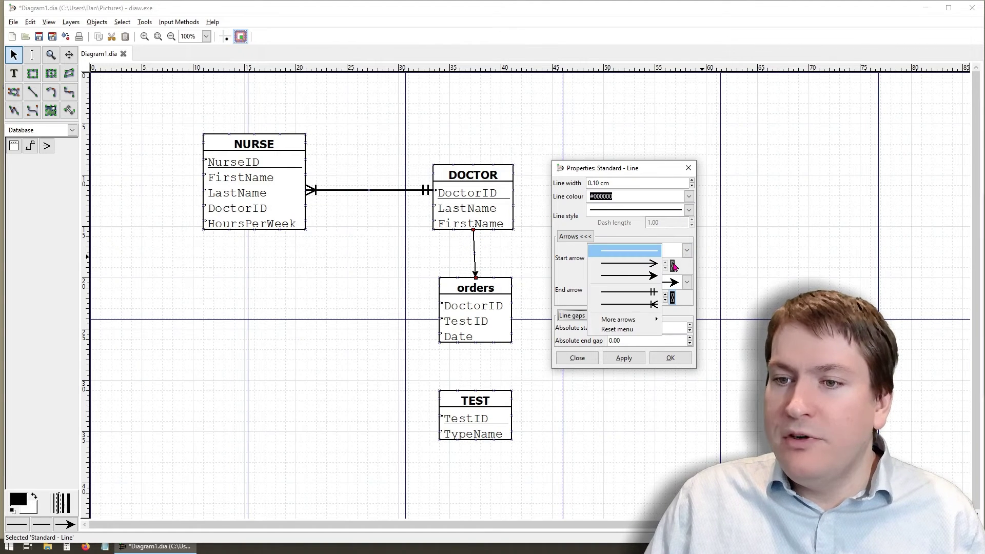
click(628, 291)
click(685, 253)
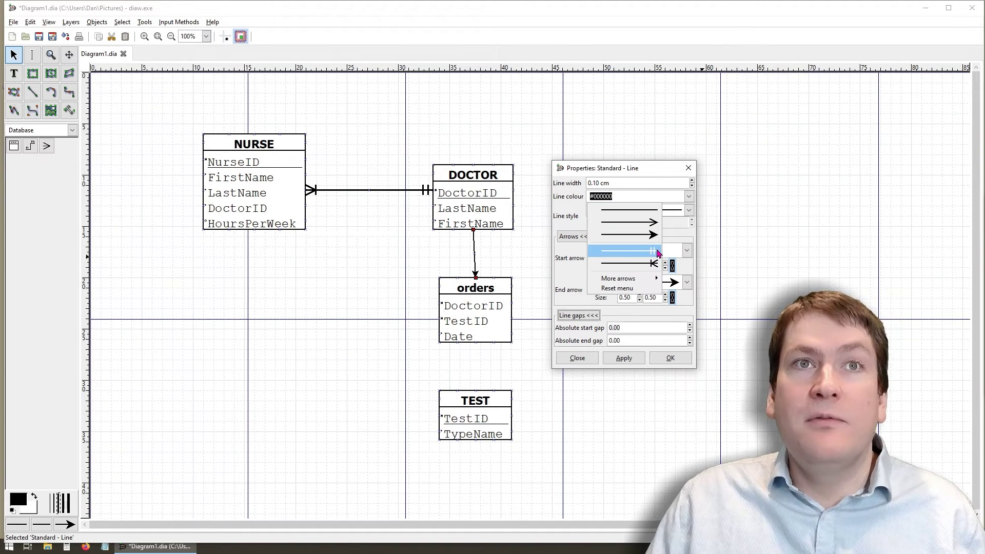
click(658, 253)
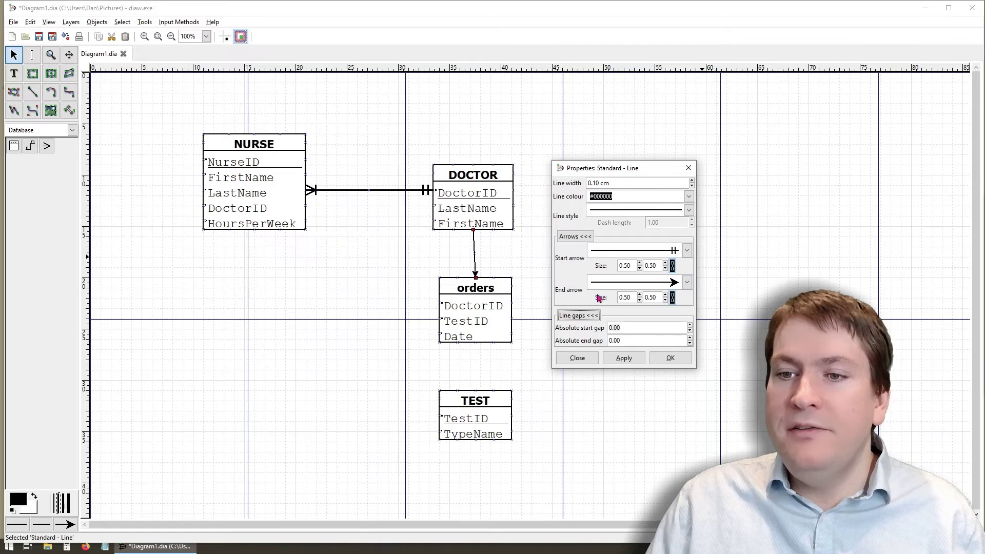
click(688, 285)
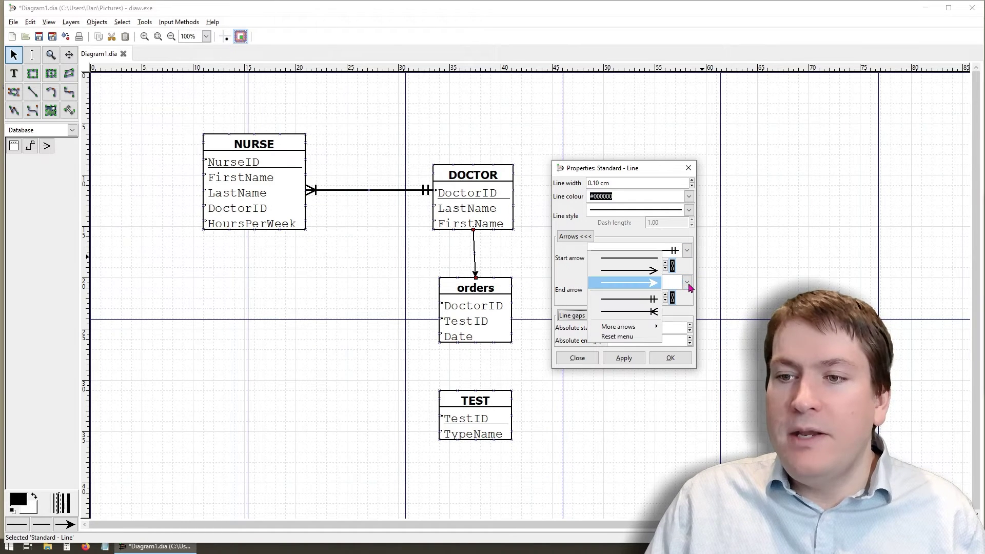
mouse_move(647, 331)
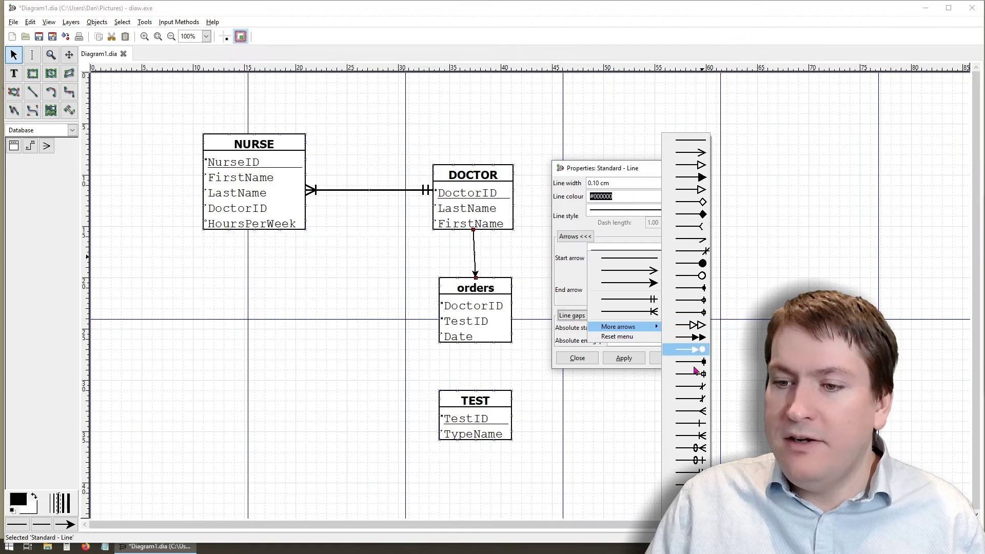
click(704, 448)
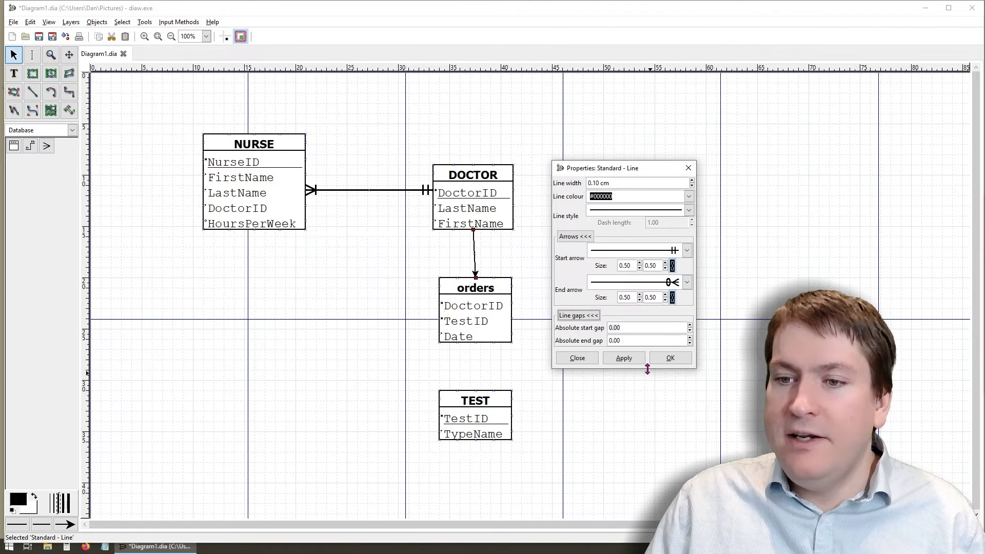
click(631, 360)
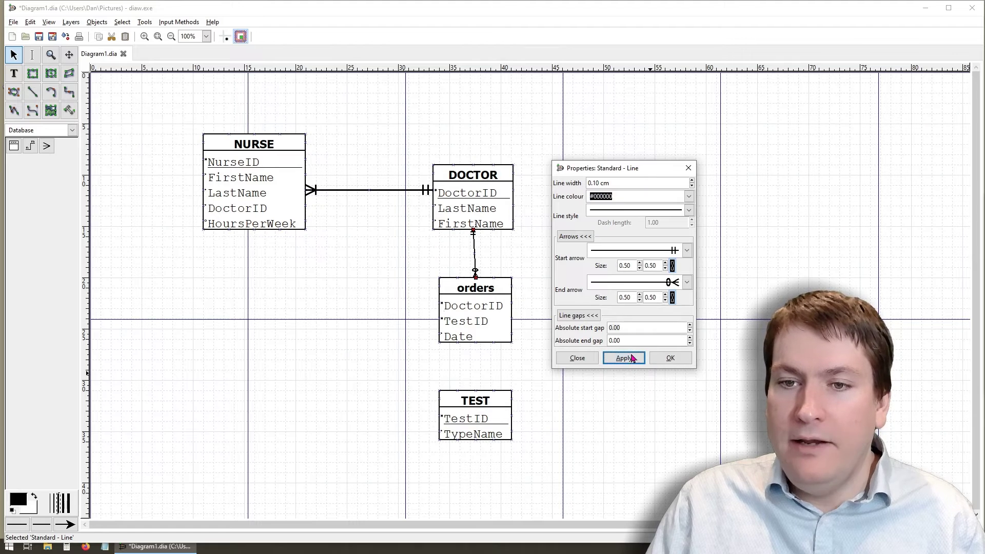
- Enlarge both arrow ends to size 1.00 and thicken the line to 0.15 cm
double_click(627, 265)
text(1)
double_click(624, 297)
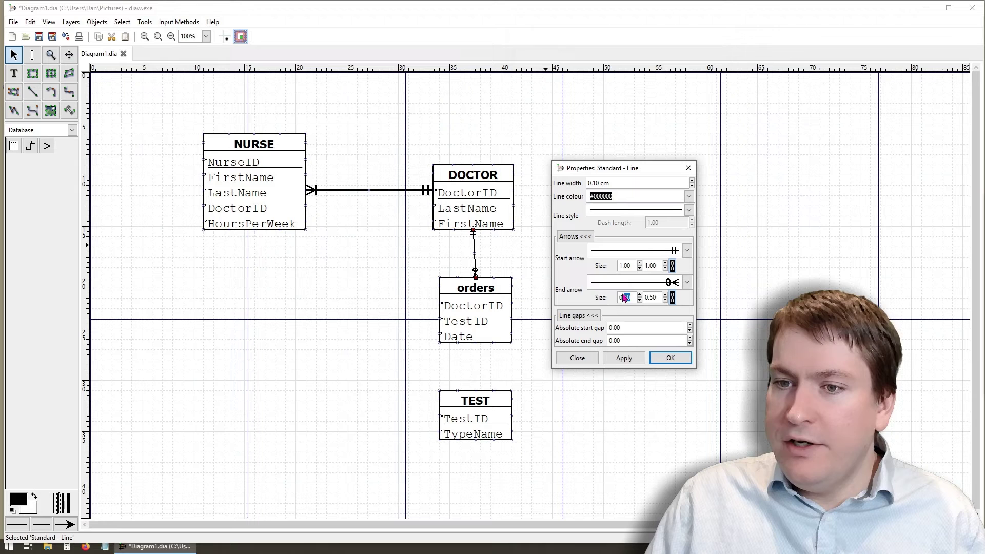
text(1)
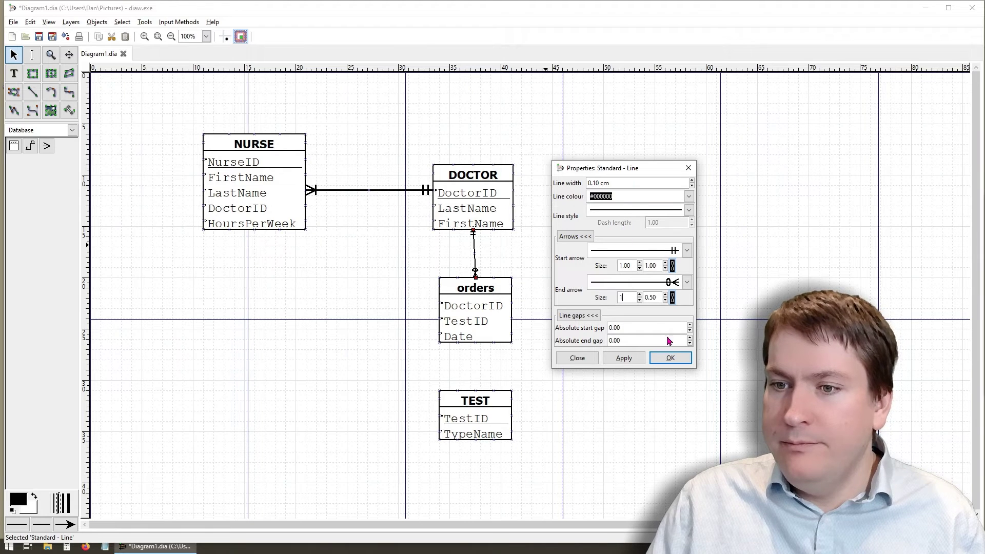
click(621, 183)
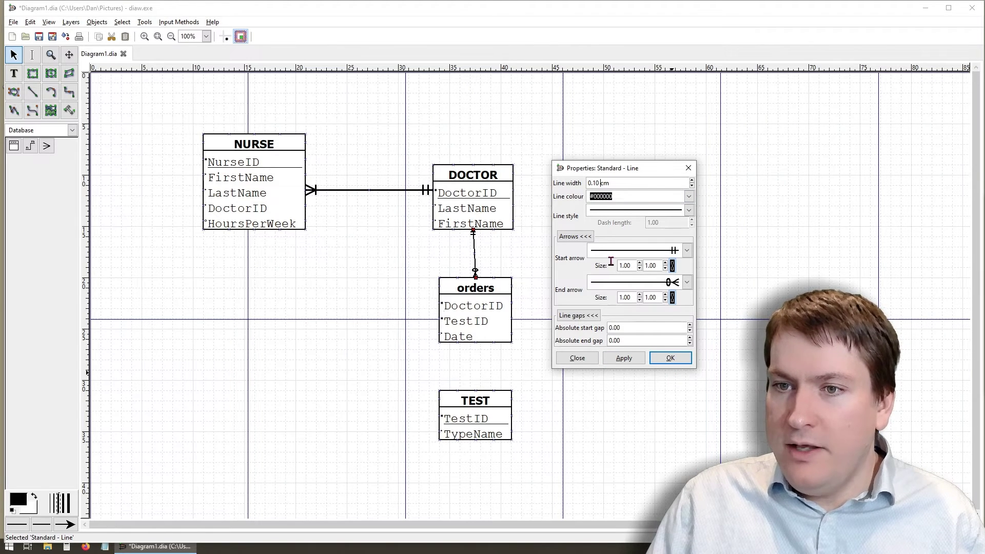
key(BackSpace)
text(5)
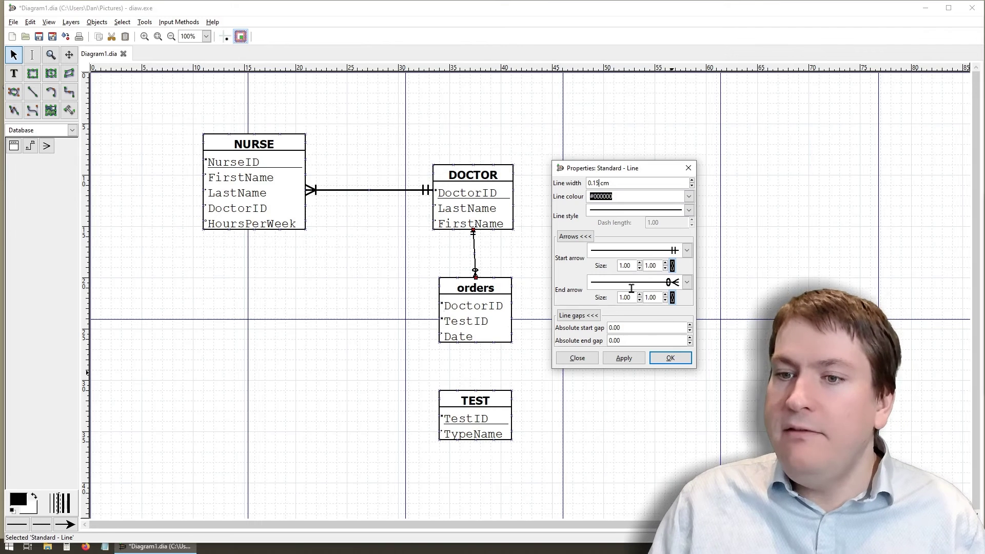
click(625, 361)
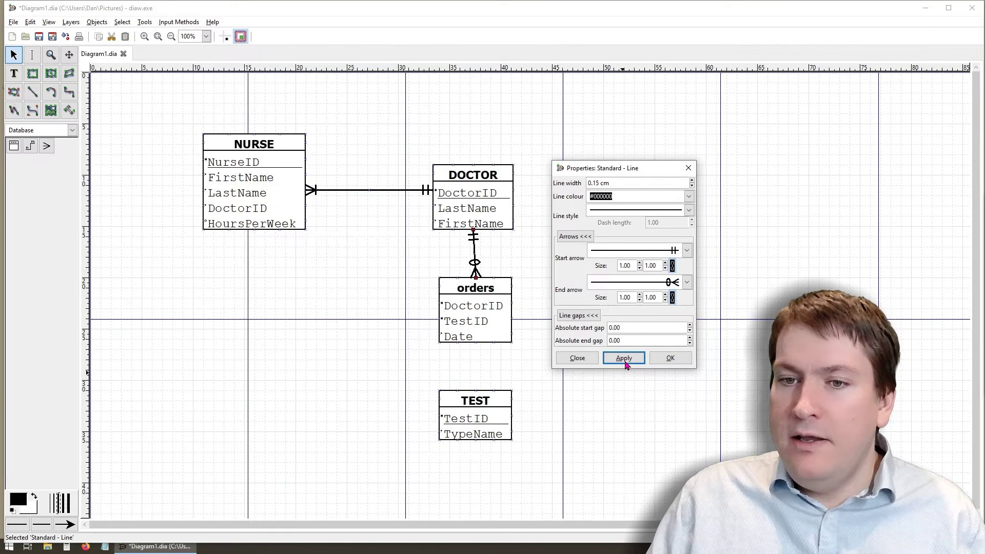
click(671, 358)
- Nudge the orders table into line directly below DOCTOR
click(502, 293)
double_click(502, 293)
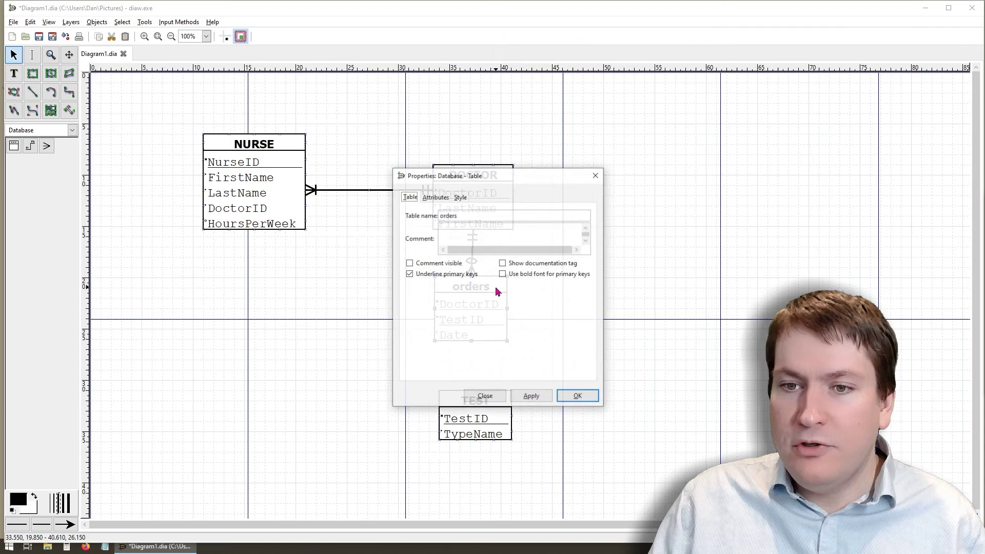
click(534, 398)
click(499, 397)
mouse_move(491, 297)
mouse_down()
mouse_move(493, 288)
mouse_move(494, 298)
mouse_up()
click(543, 308)
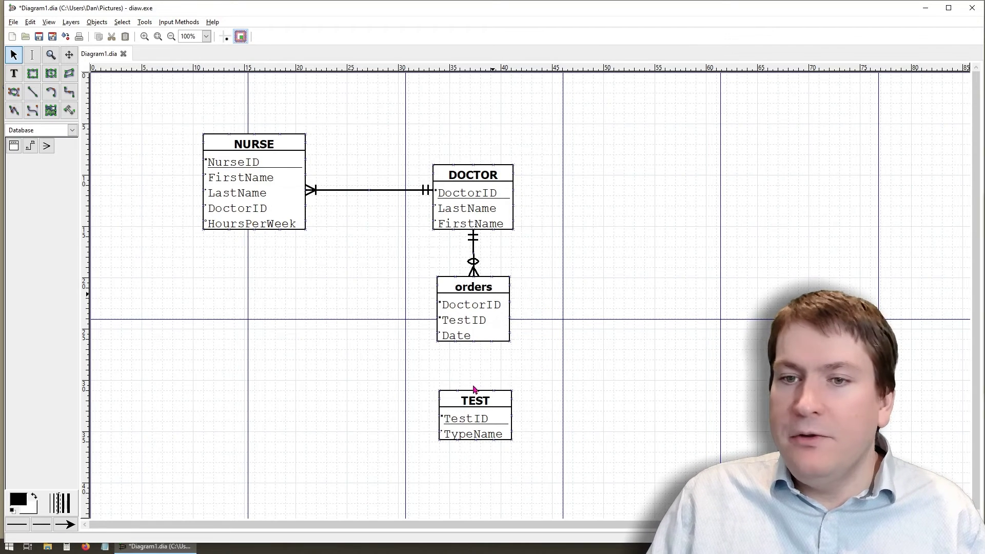
- Connect the orders table's bottom to TEST with a new line and open its properties
click(31, 93)
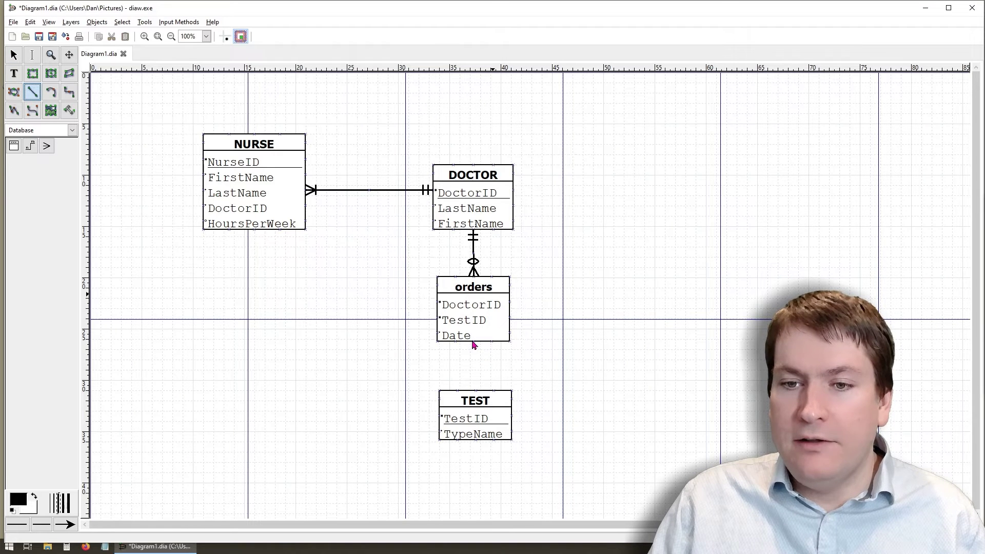
drag(473, 344, 476, 395)
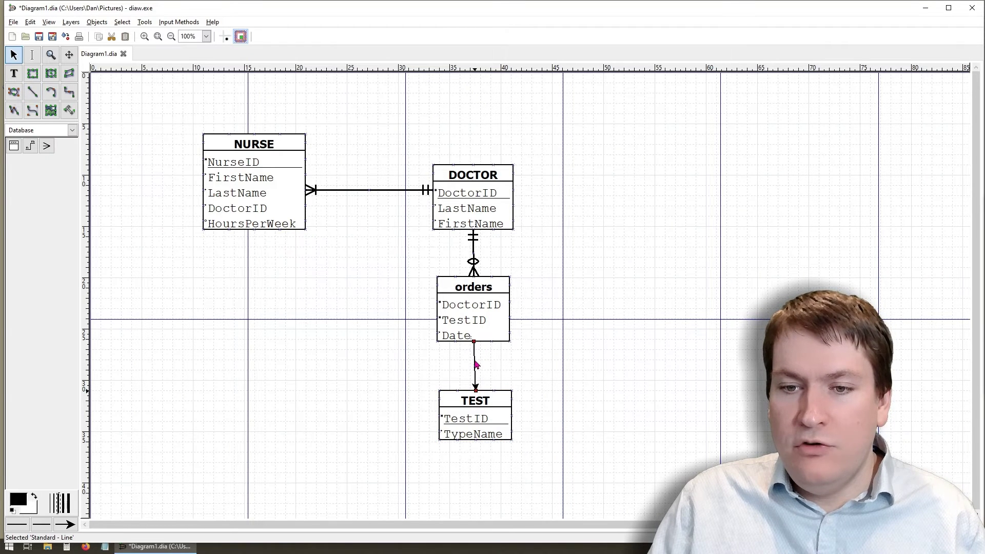
double_click(475, 365)
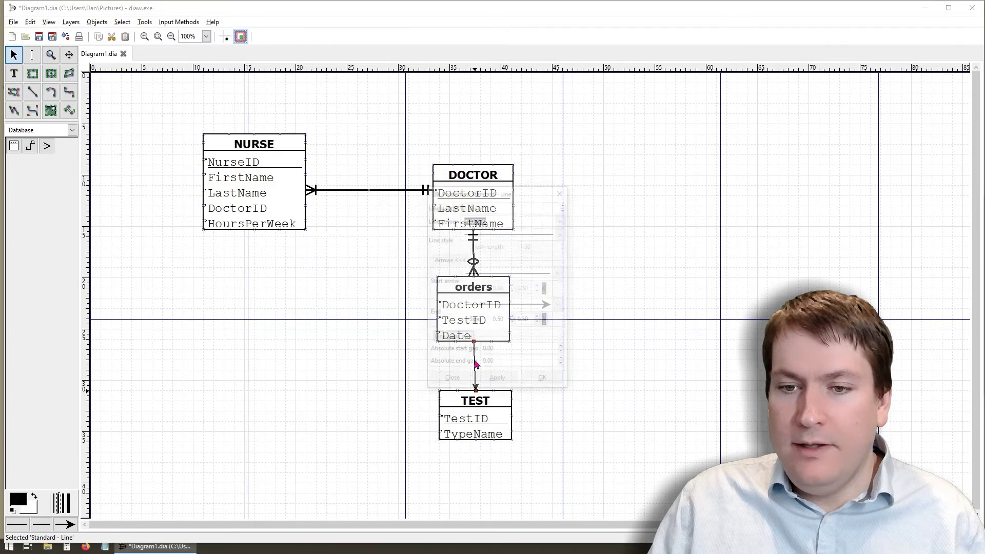
click(561, 274)
click(515, 198)
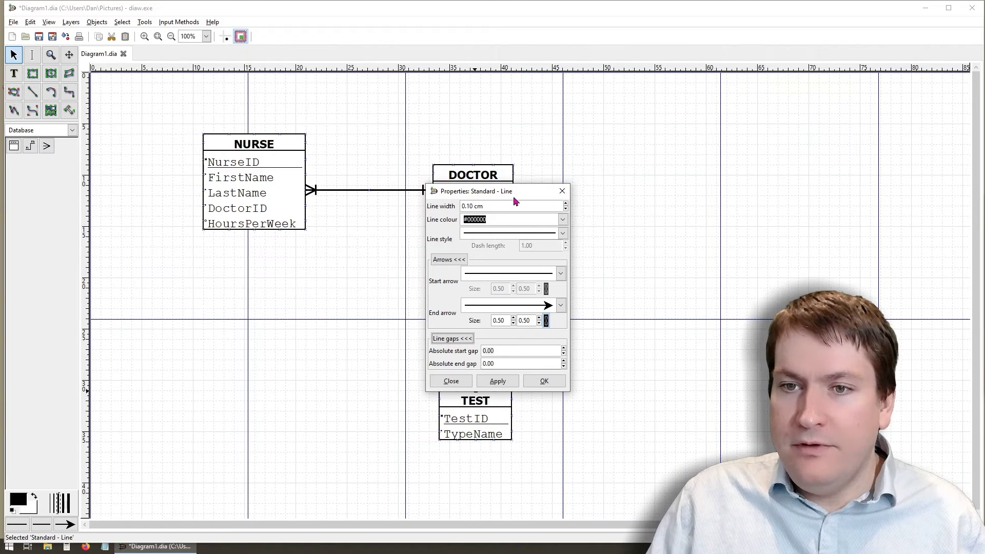
drag(516, 198, 685, 201)
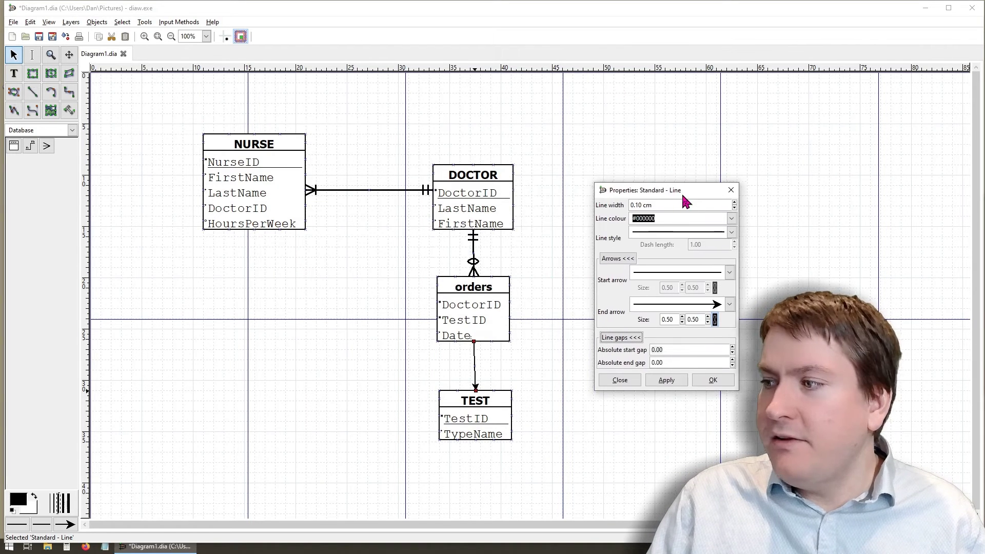
- Give the orders–TEST line a one-or-many crow's-foot start and a double-bar end
click(730, 313)
click(702, 342)
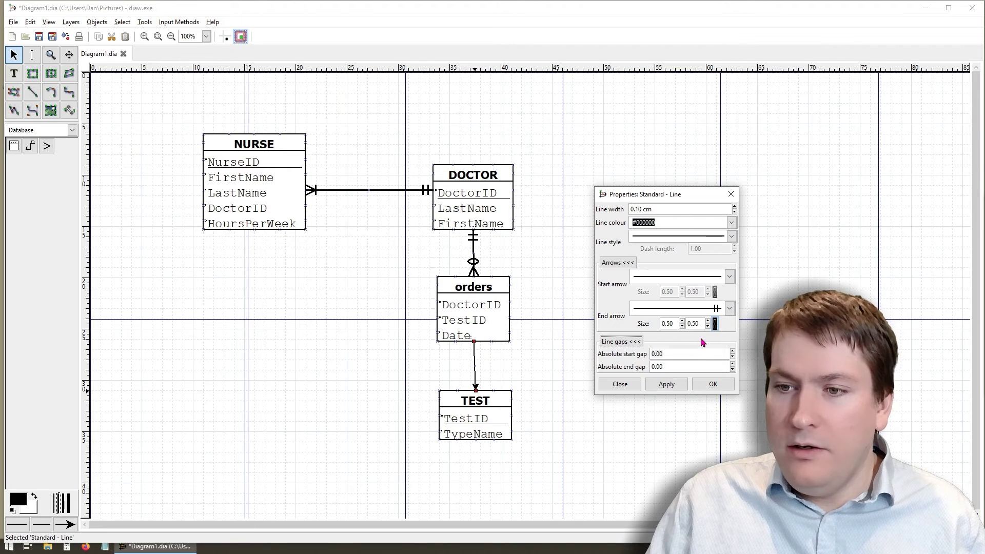
click(728, 277)
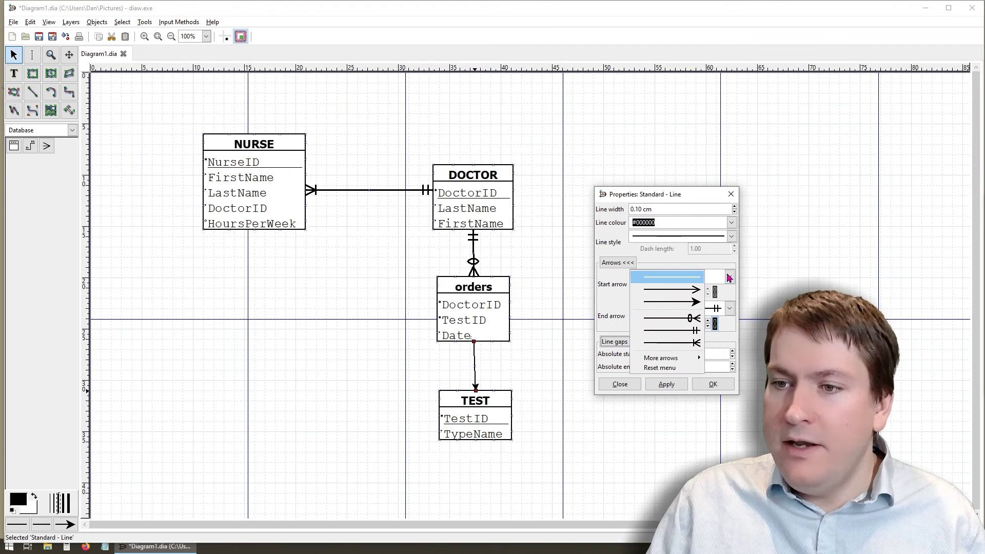
click(697, 342)
click(671, 385)
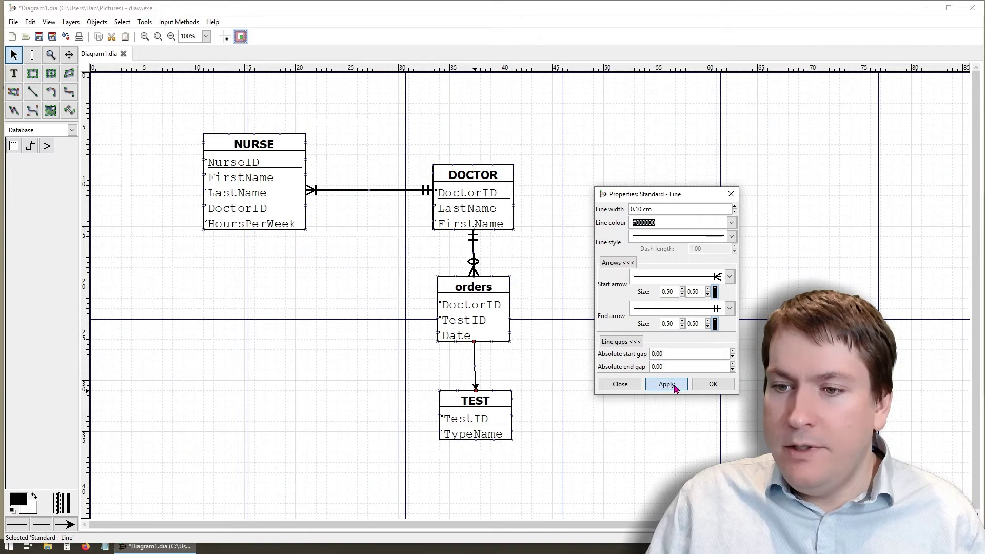
click(676, 292)
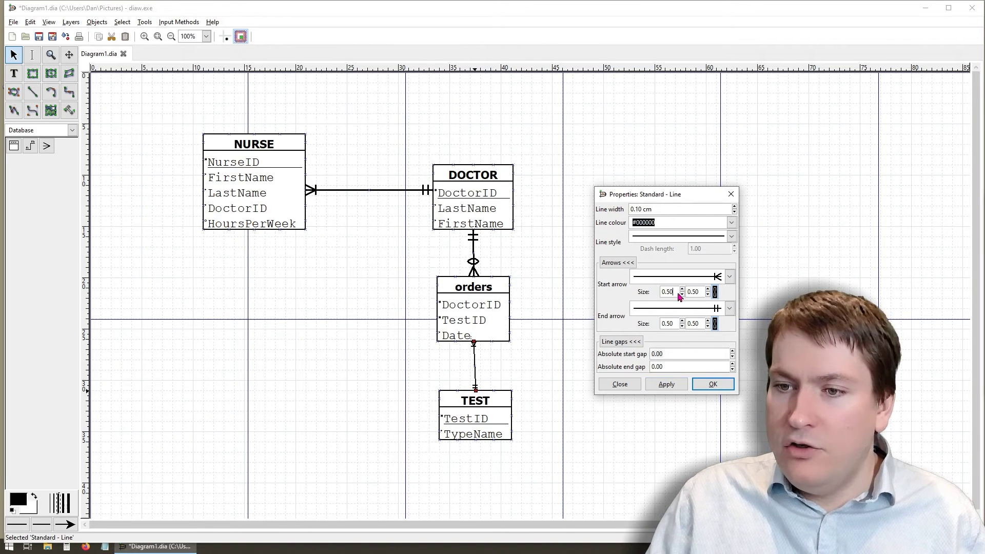
- Set the arrow size to 1.00 and the line width to 0.15 cm
drag(674, 292, 660, 324)
text(1.)
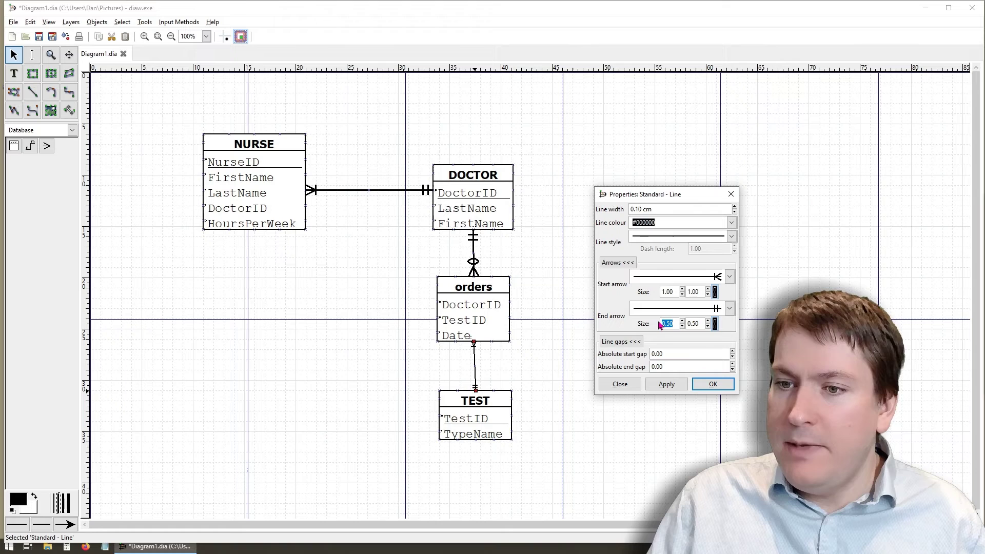
text(1)
click(644, 210)
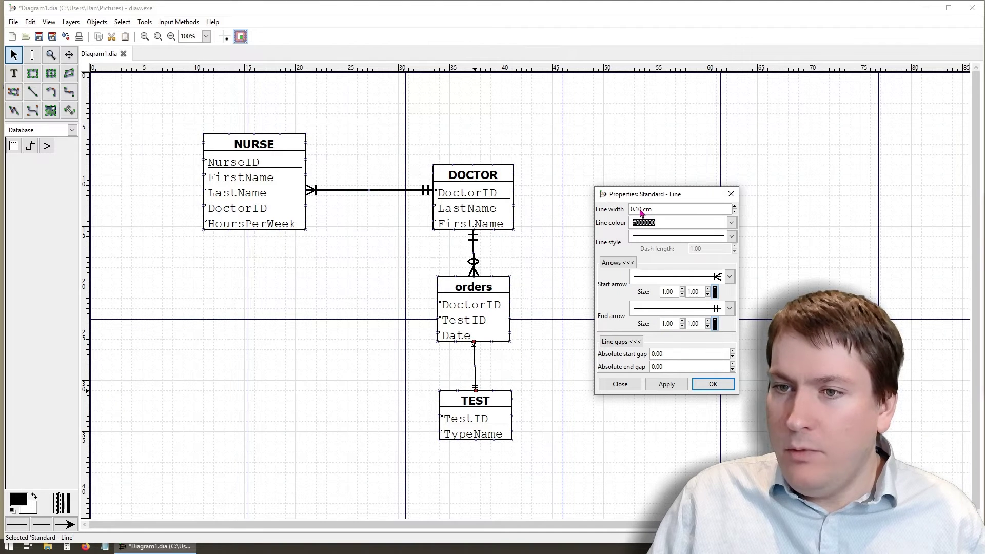
key(BackSpace)
text(5)
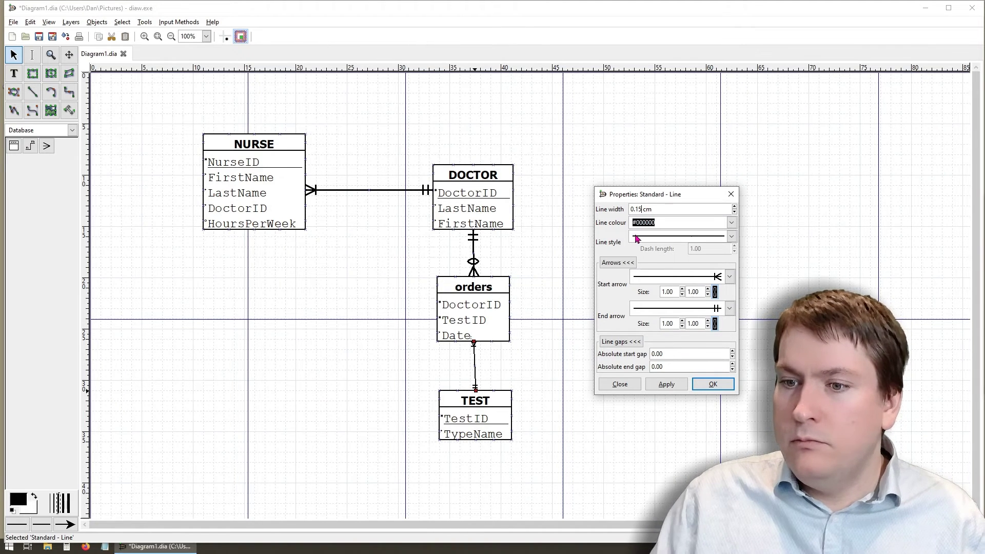
- Apply the line changes, close the properties and align TEST directly under orders
click(666, 386)
click(709, 389)
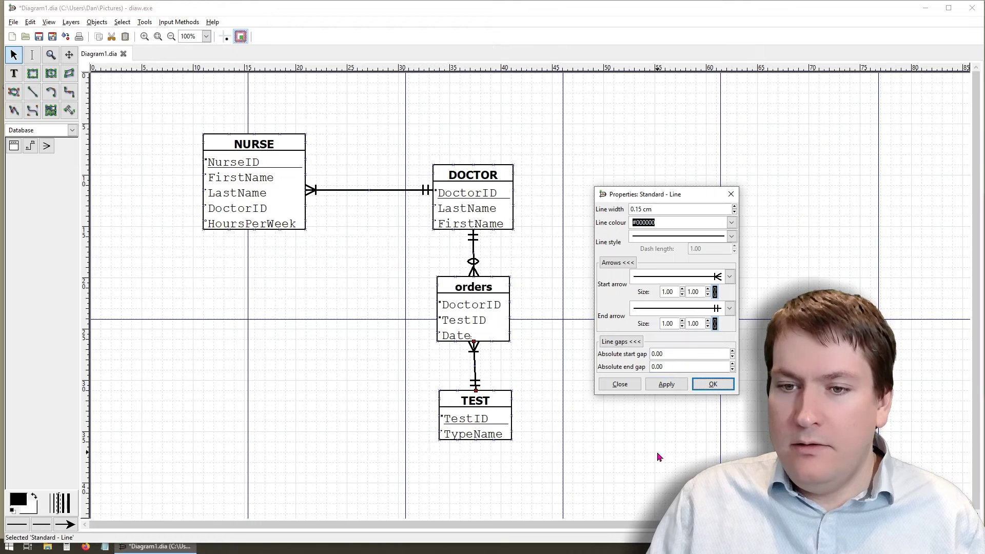
click(619, 386)
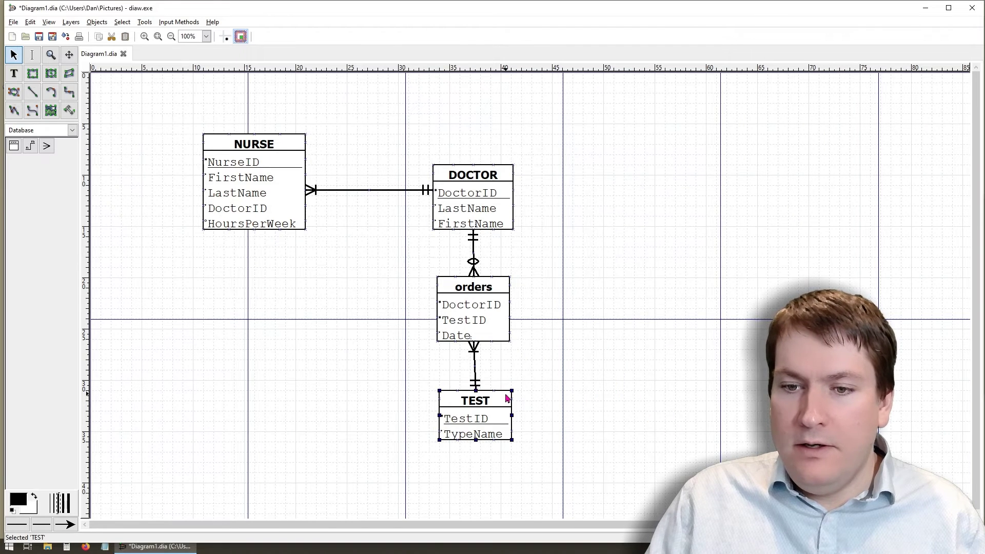
drag(508, 402, 505, 405)
click(511, 393)
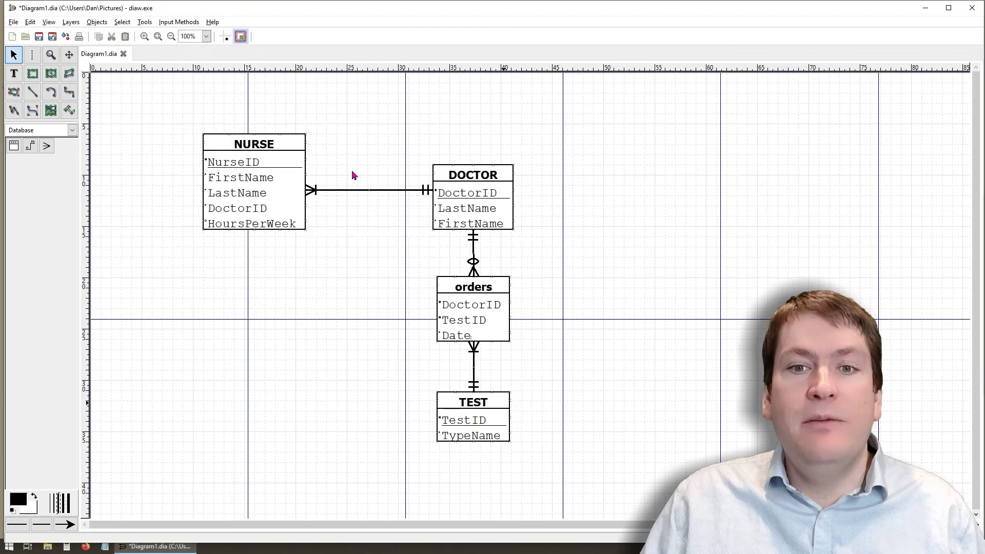
- Add a 'works for' text label above the NURSE–DOCTOR line
click(15, 76)
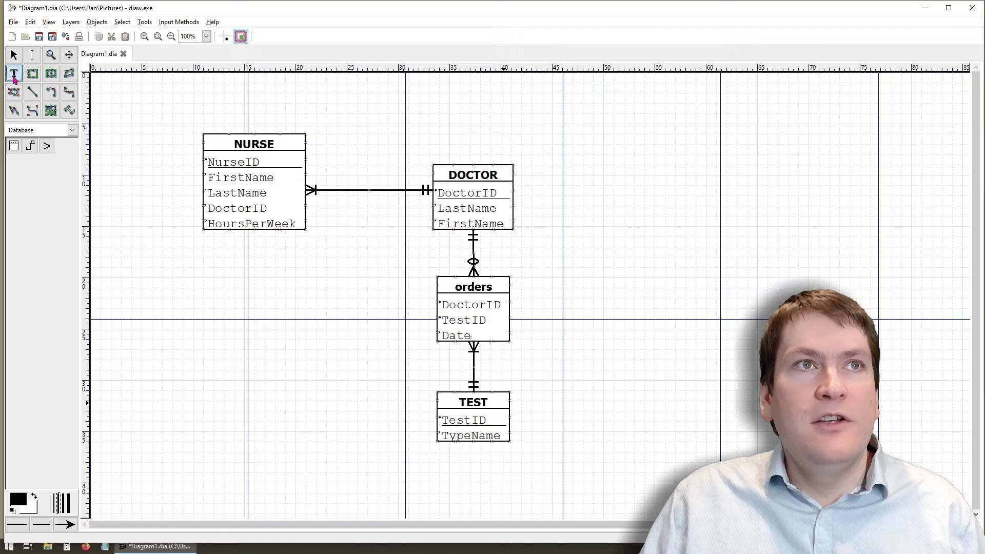
click(347, 172)
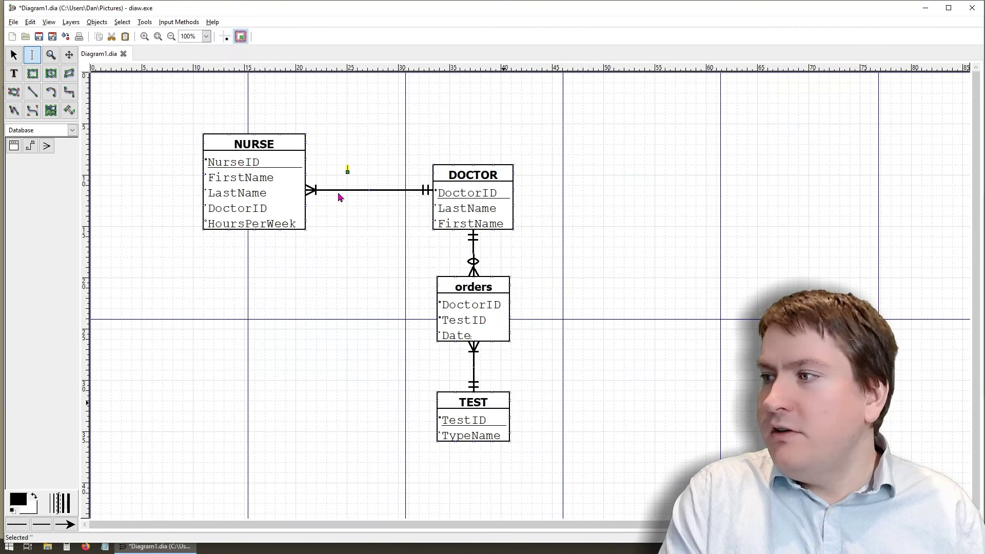
text(works for)
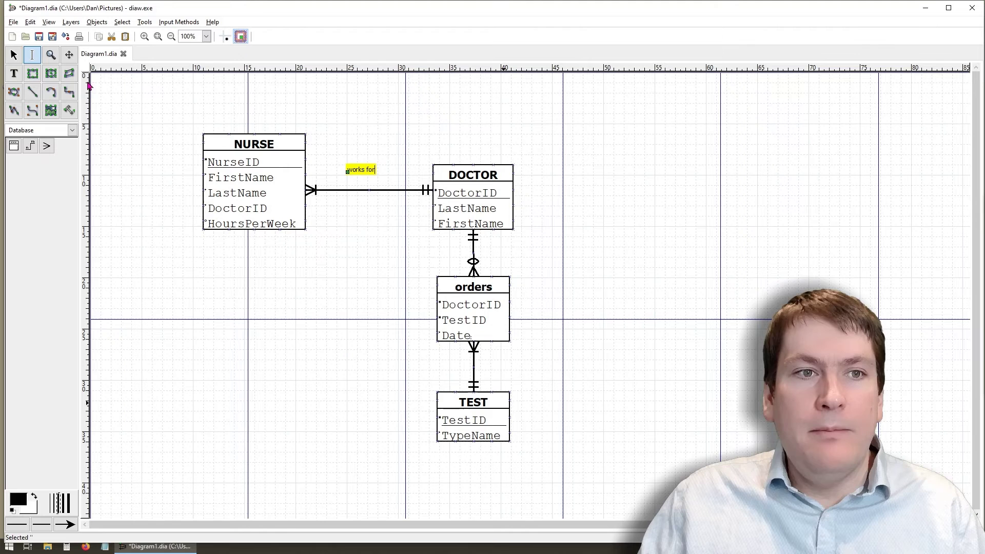
click(326, 140)
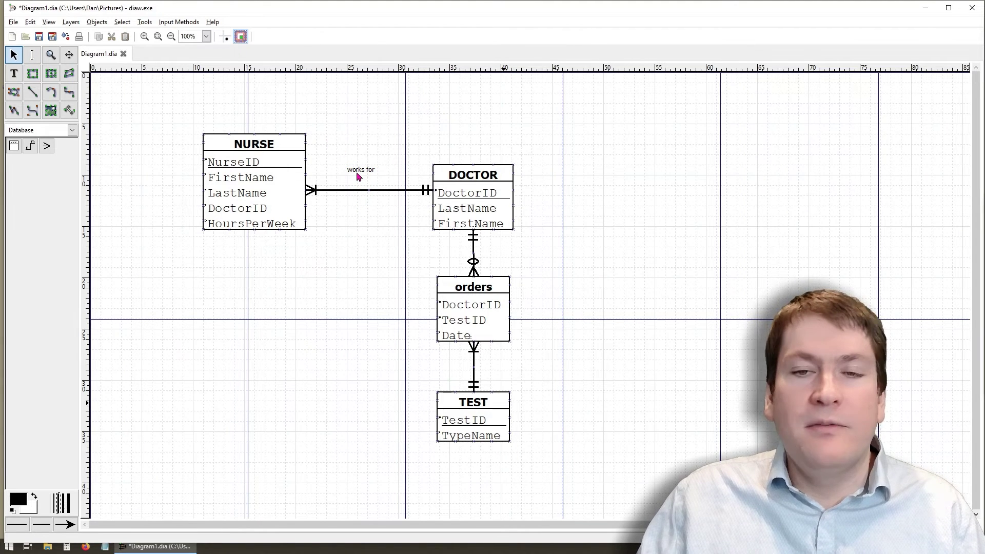
- Set the 'works for' label's font size to 35 pt and place it just above the line
double_click(358, 175)
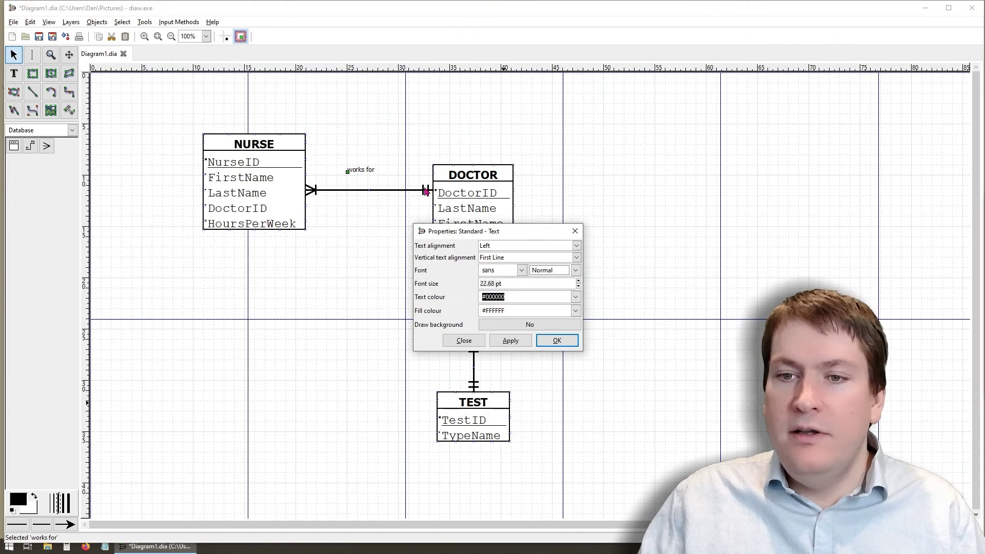
click(496, 283)
double_click(494, 283)
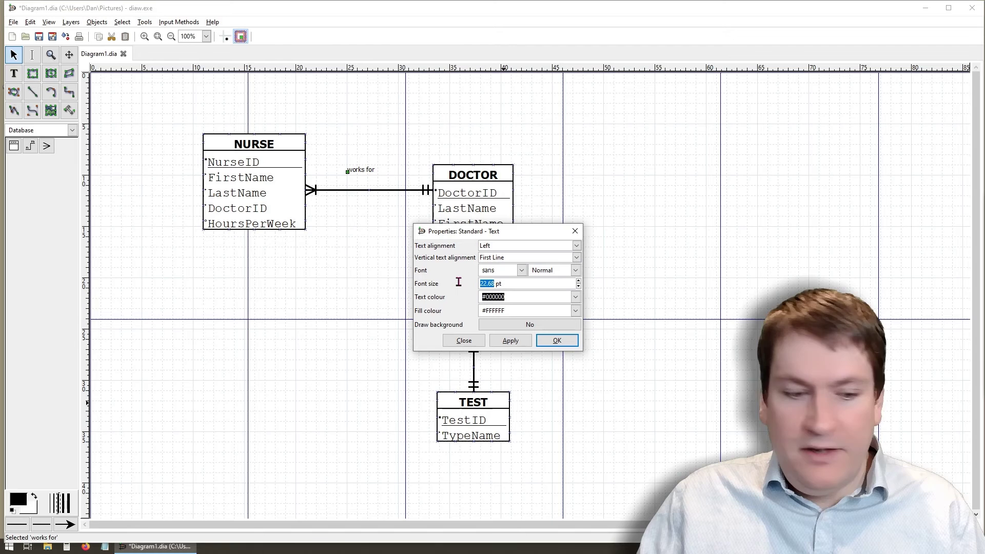
text(35)
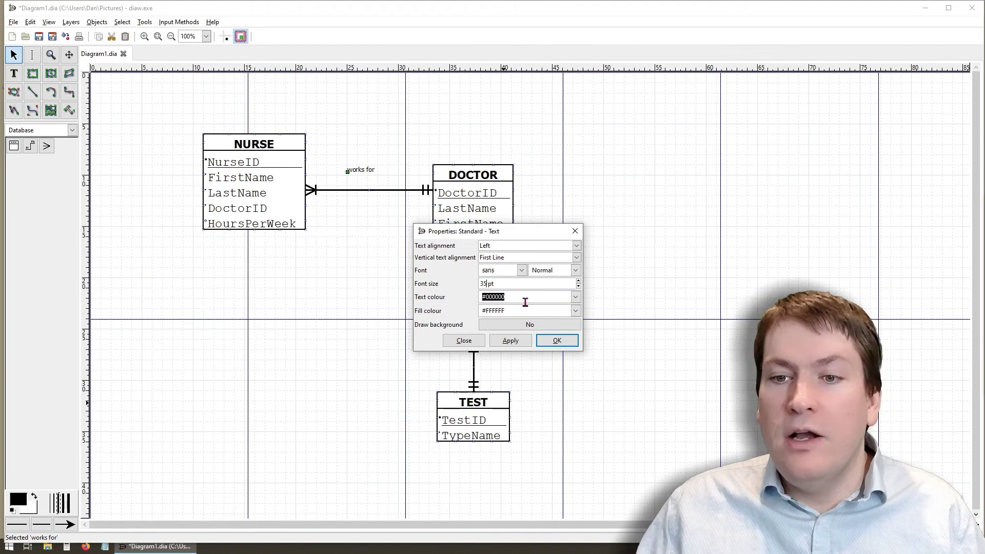
click(521, 342)
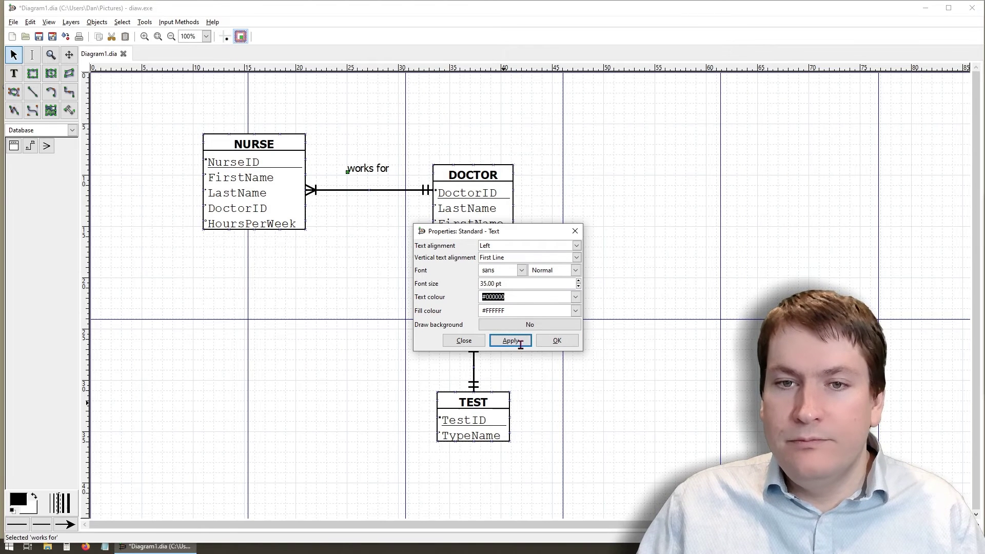
click(556, 342)
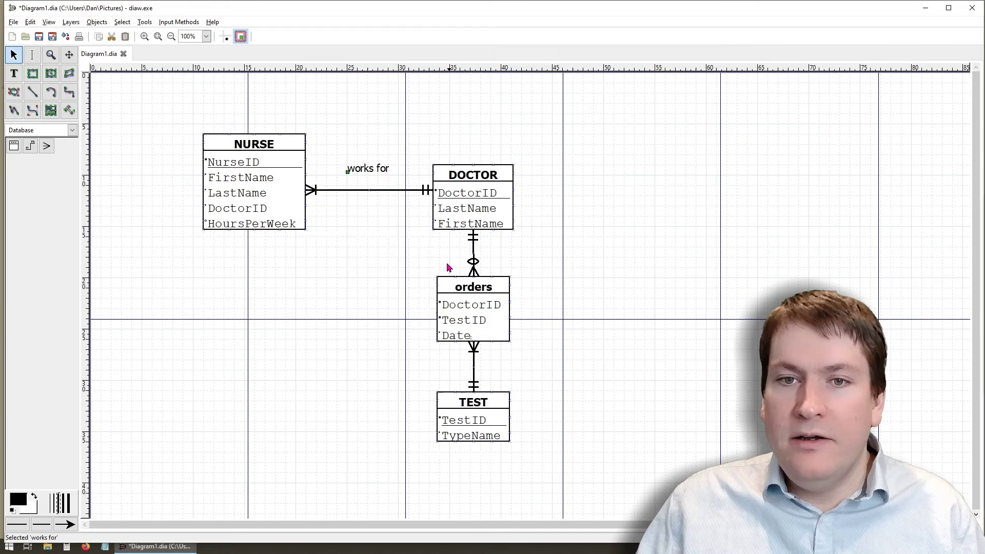
mouse_move(369, 173)
mouse_down()
mouse_move(371, 163)
mouse_move(367, 187)
mouse_up()
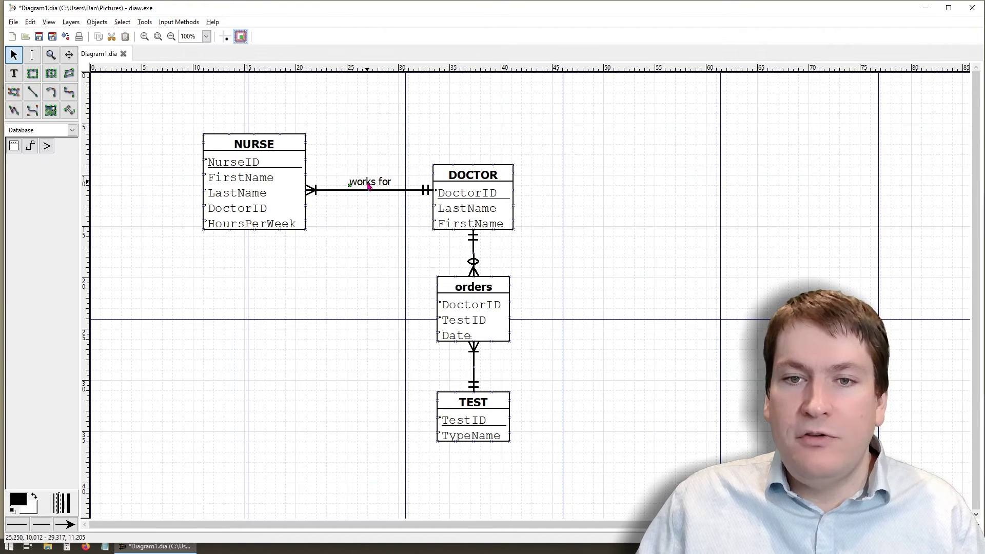
click(374, 235)
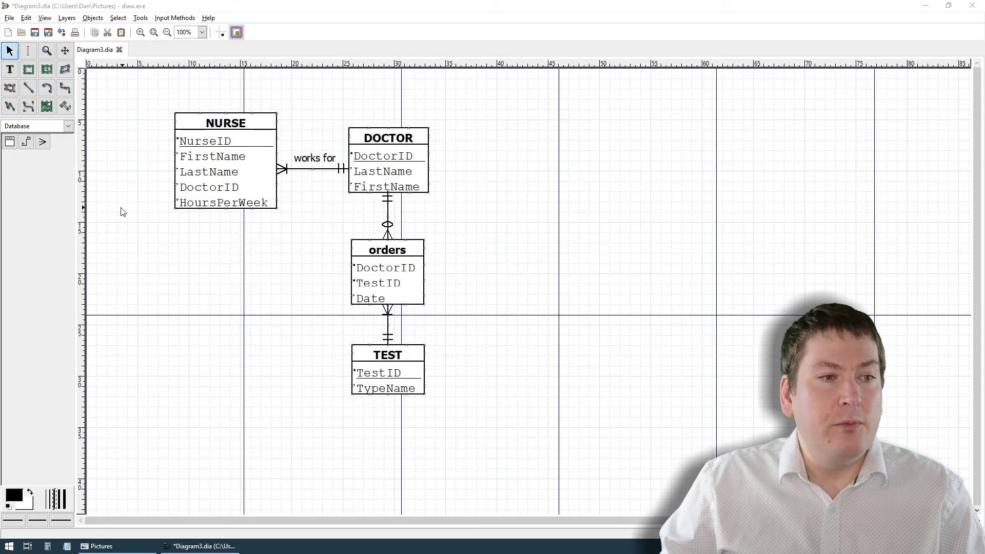
- Add a three-line text label below NURSE giving the author's name, student number and username
click(10, 71)
click(10, 70)
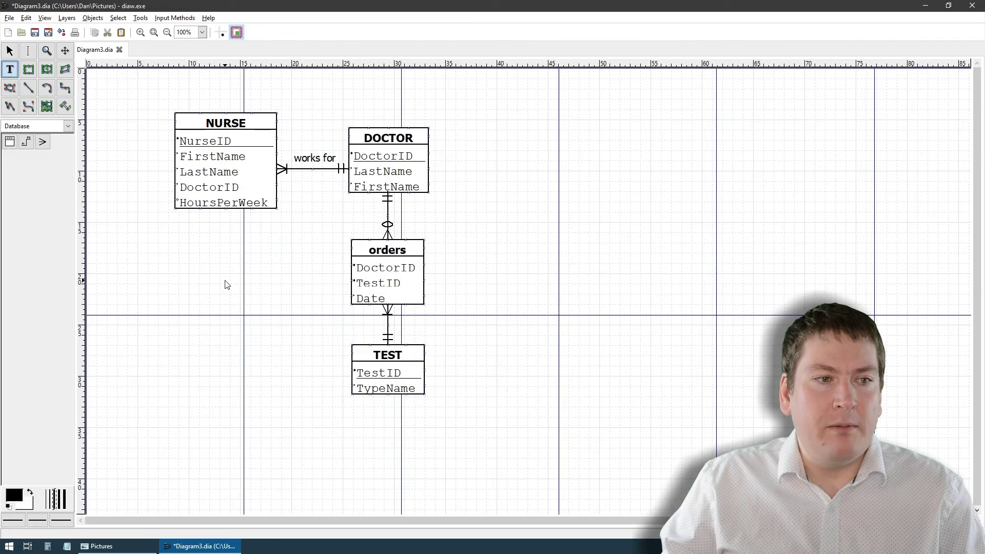
click(196, 256)
text(Dan)
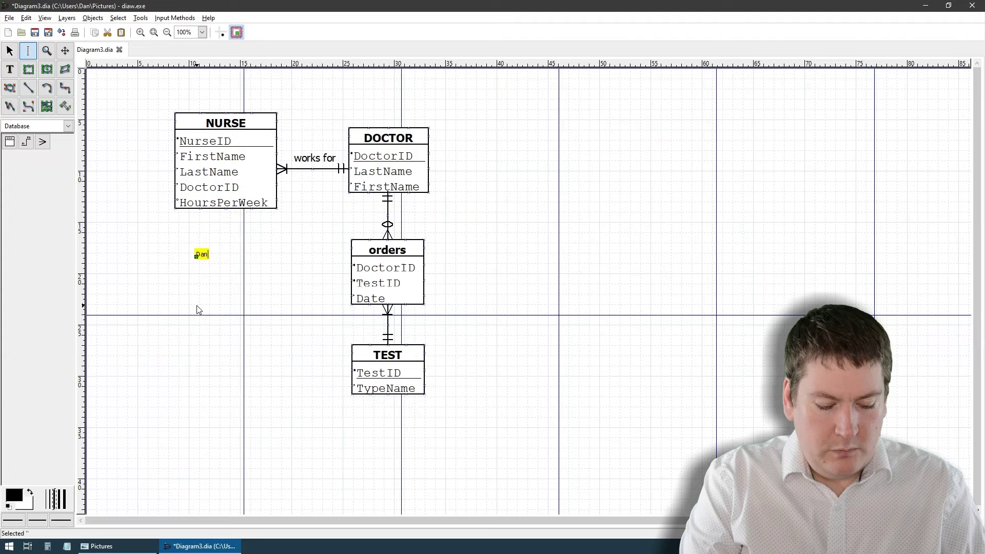
text(iel Servos)
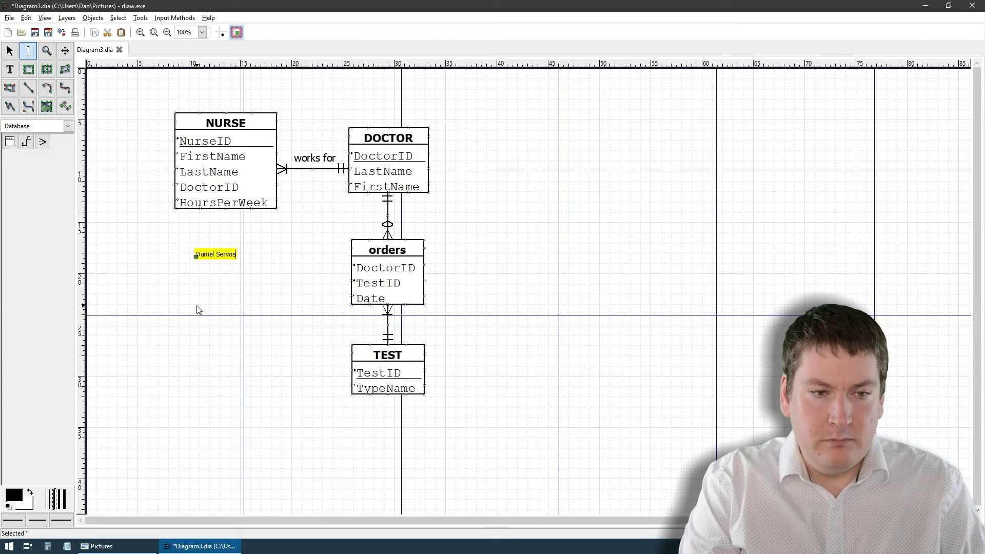
key(Return)
text(250000)
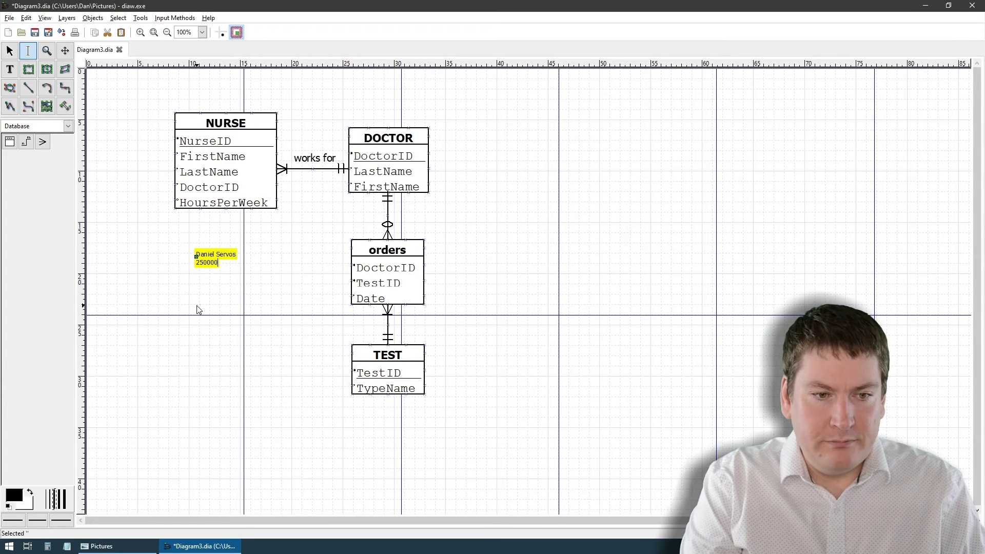
key(Return)
text(dservos5)
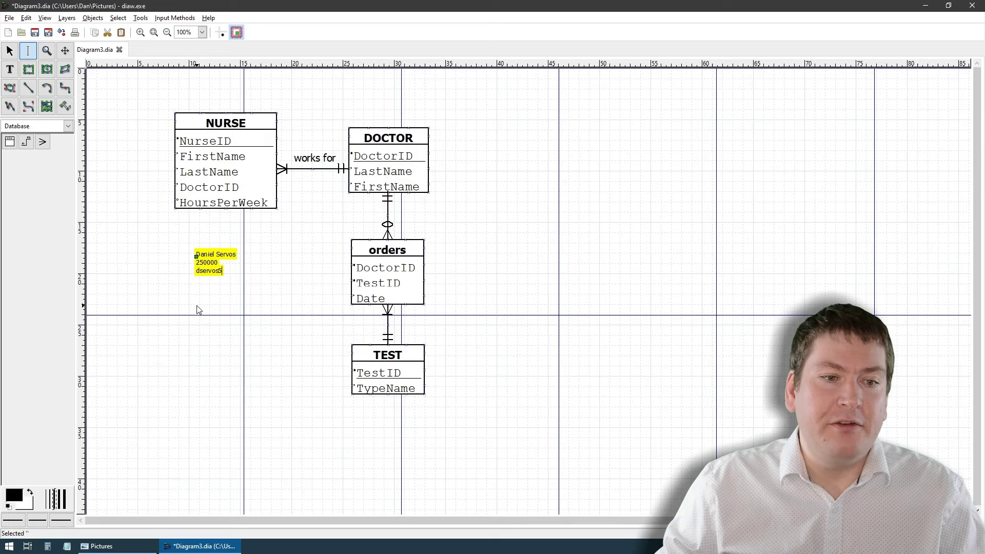
click(16, 54)
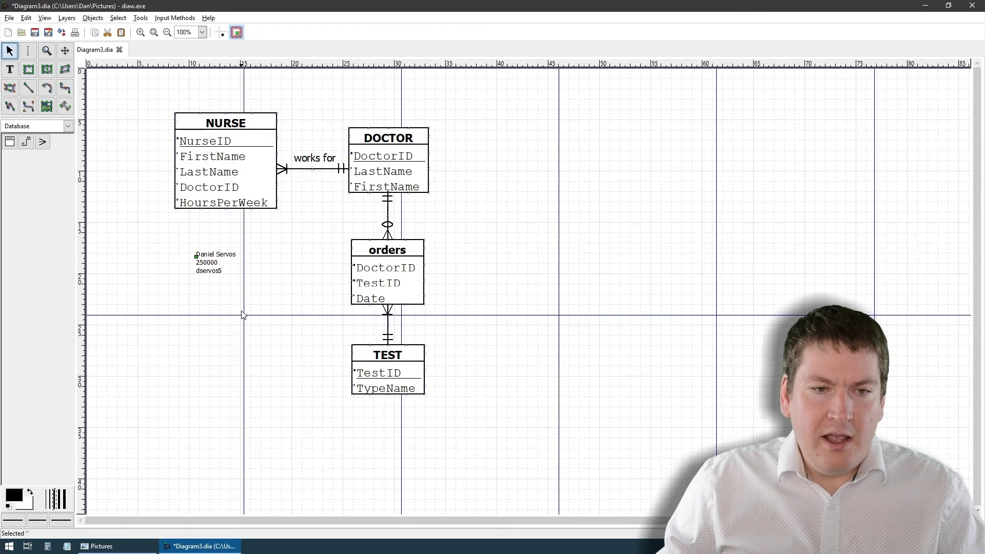
- Set the author label's font size to 30pt and deselect it
double_click(215, 262)
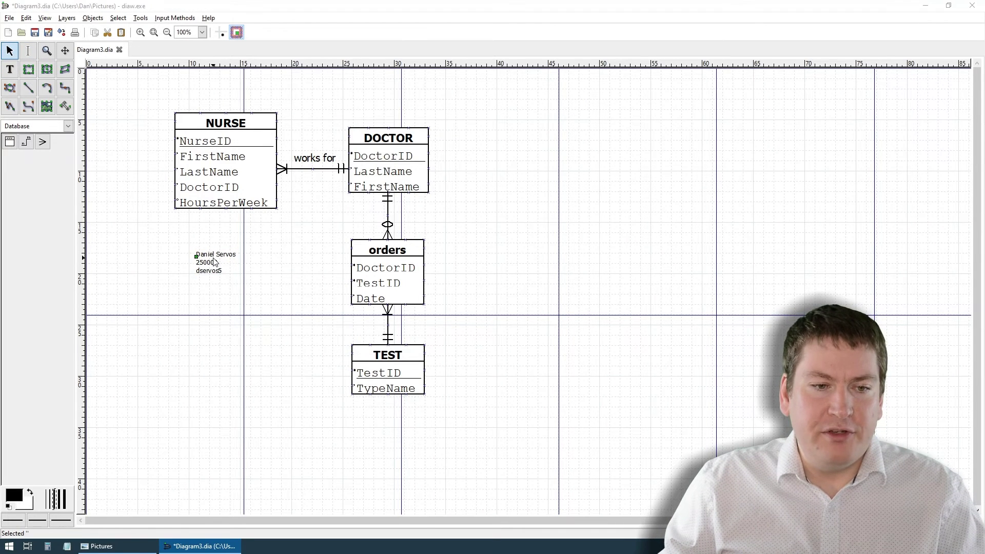
click(514, 279)
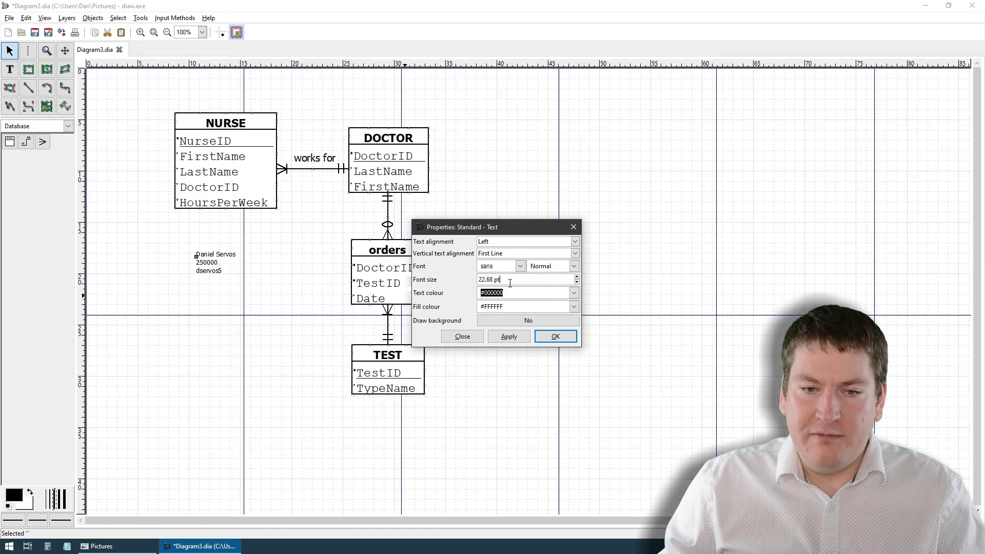
drag(514, 280, 477, 280)
text(30pt)
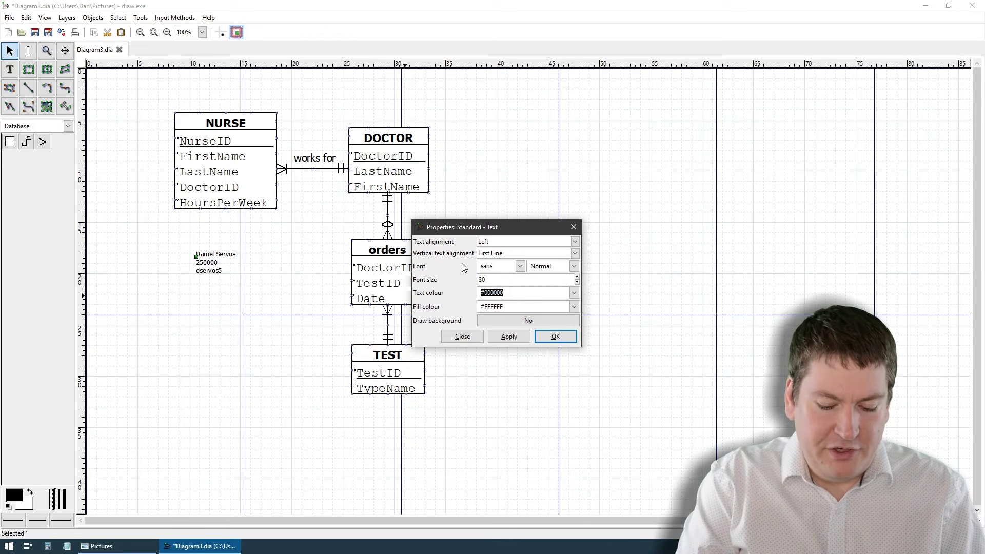
click(515, 337)
click(558, 339)
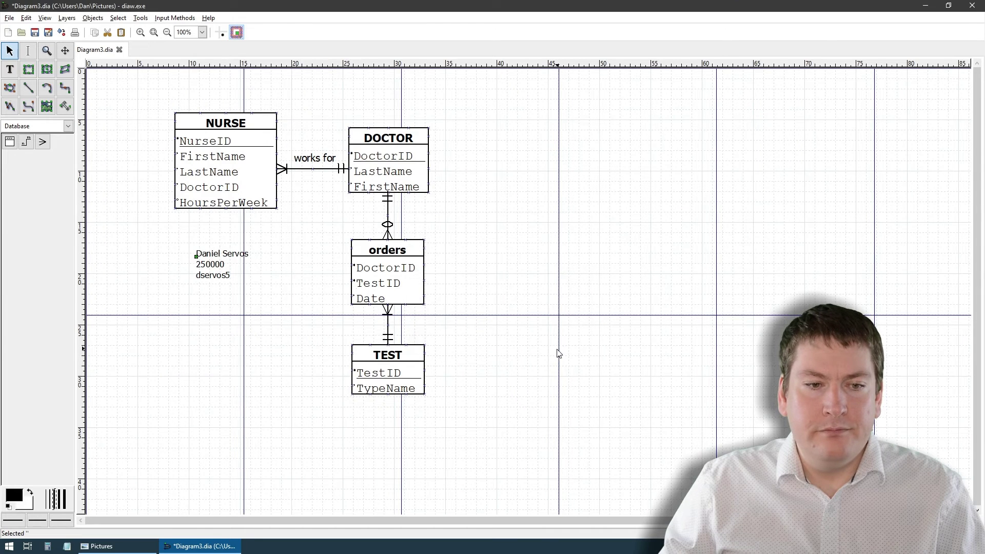
click(556, 353)
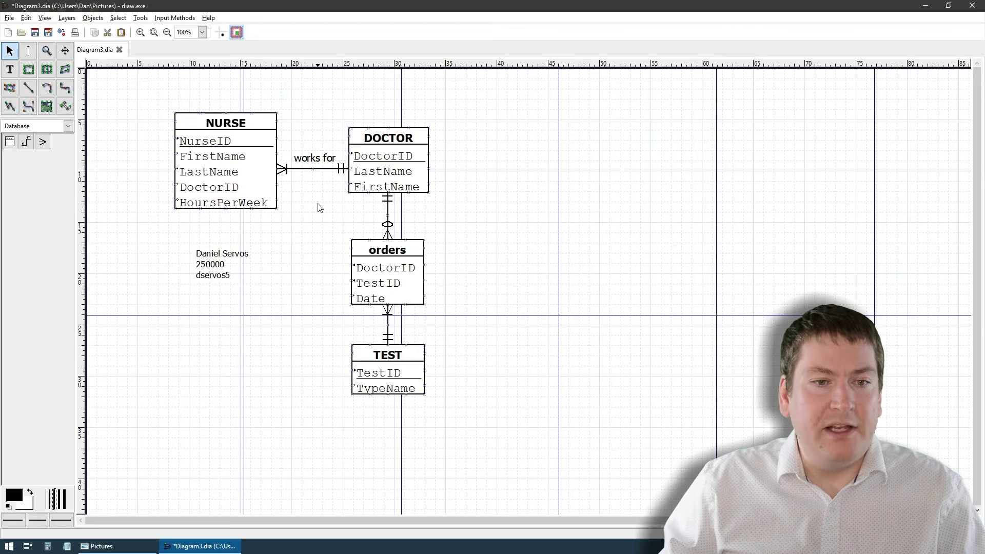
- Open the NURSE–DOCTOR line's properties, close them unchanged, and deselect the works for line
double_click(299, 171)
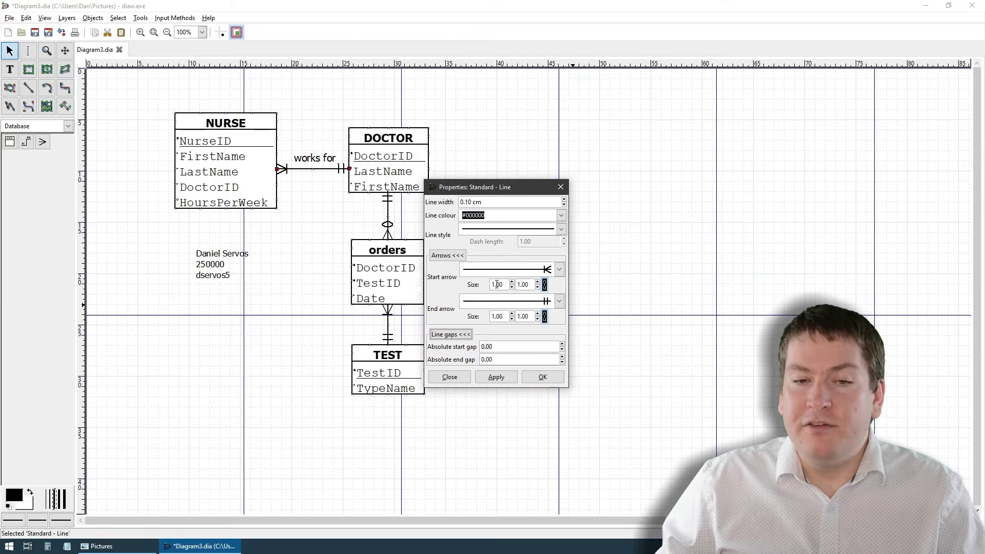
click(560, 187)
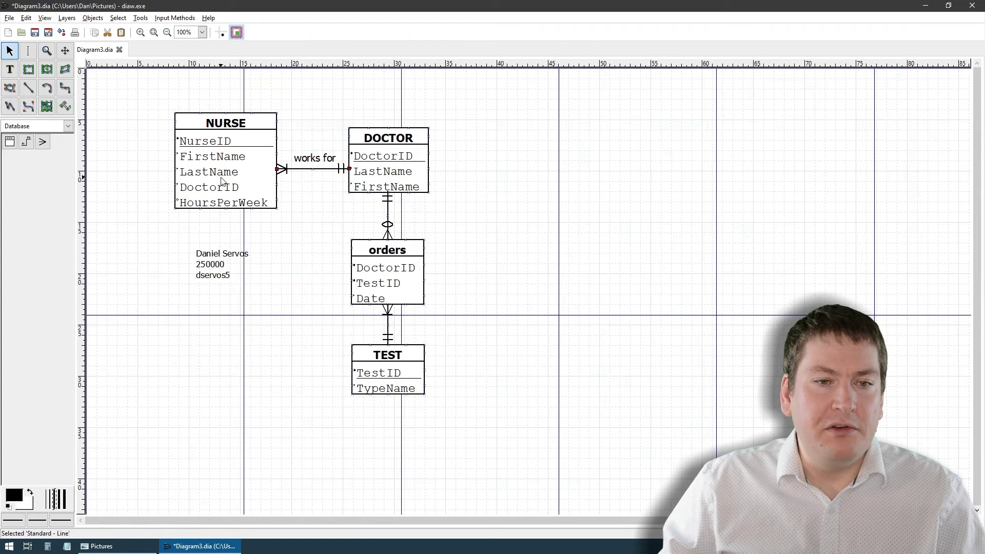
click(278, 225)
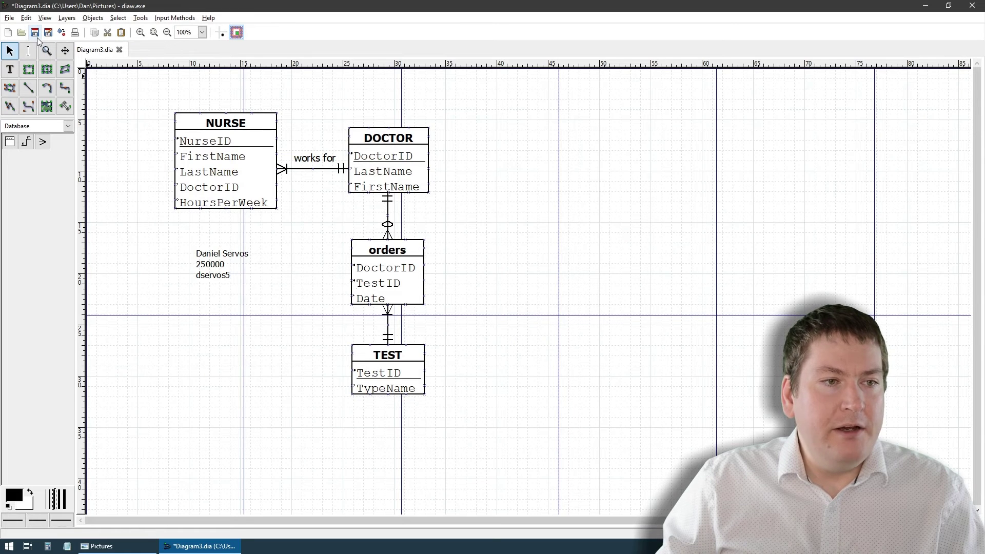
- Save the diagram in Pictures as a .dia file named with the user id plus forestcitywidgets_A2
click(10, 18)
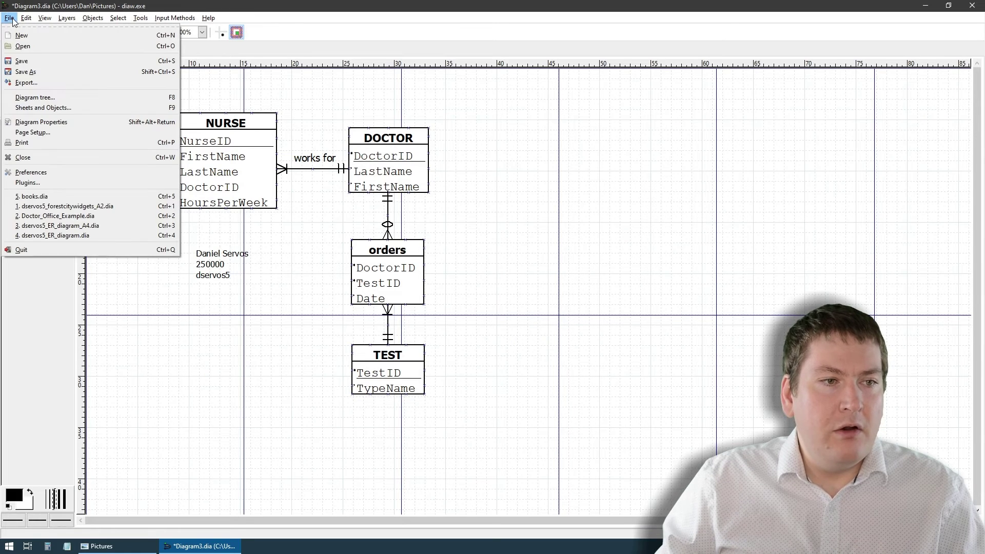
click(43, 61)
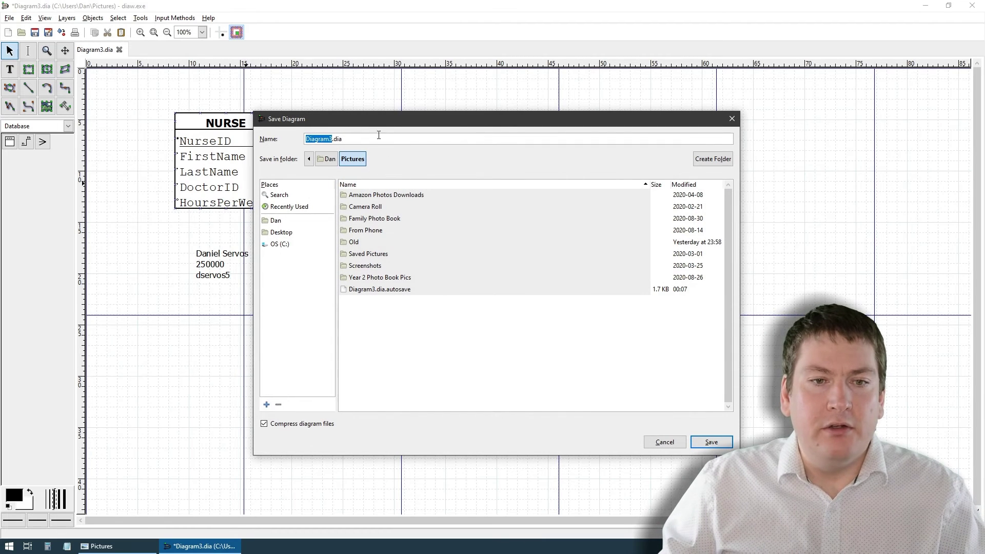
drag(382, 122, 330, 125)
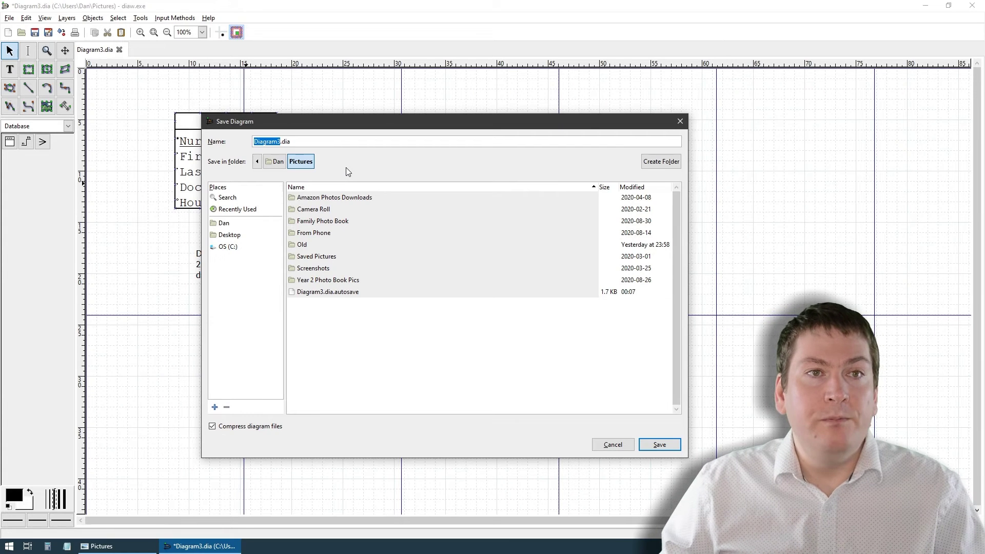
text(dservos5_)
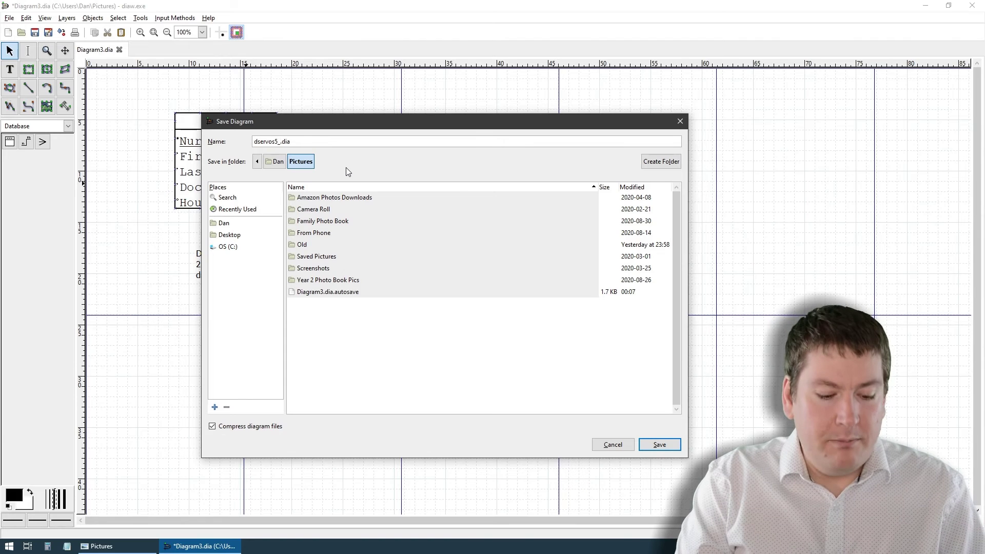
text(forestcitywidgets_A2)
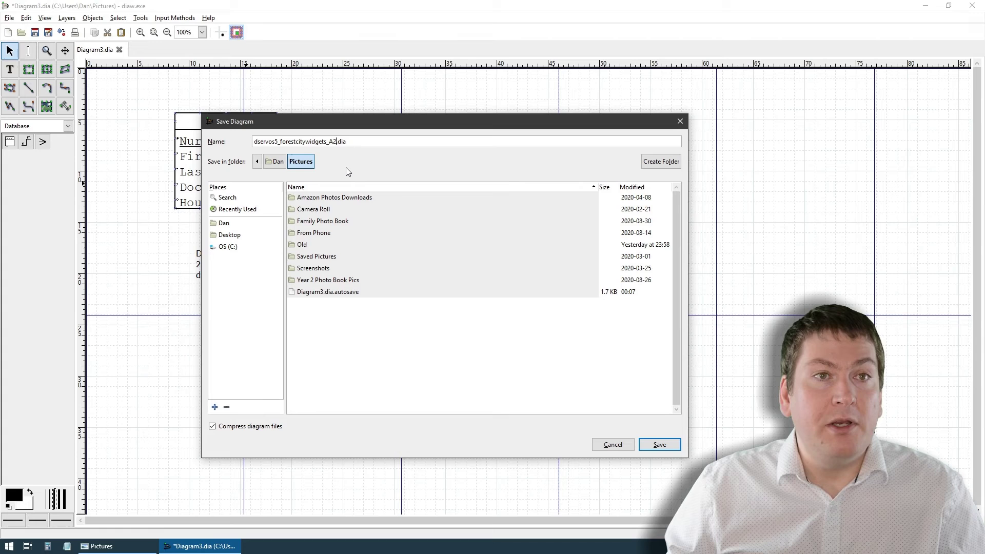
click(668, 445)
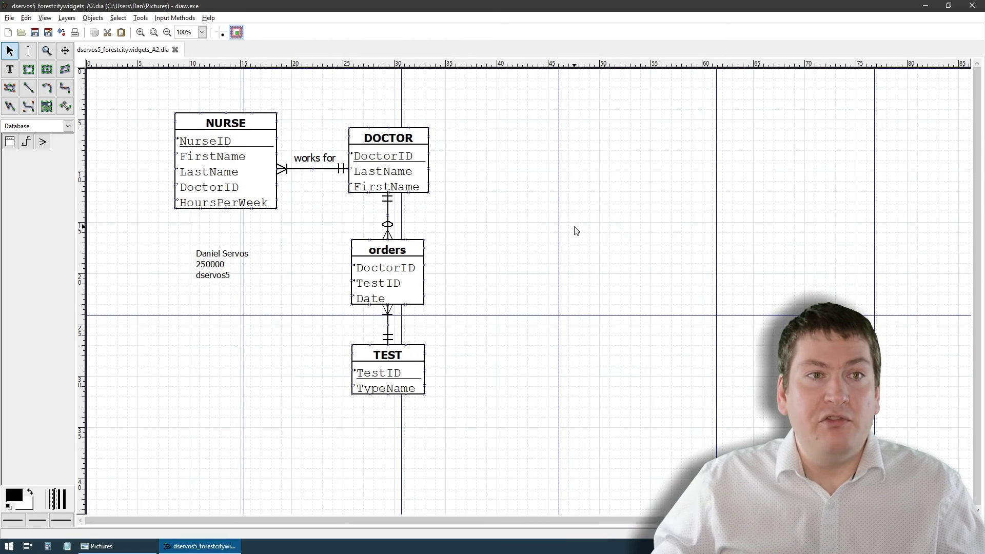
click(134, 549)
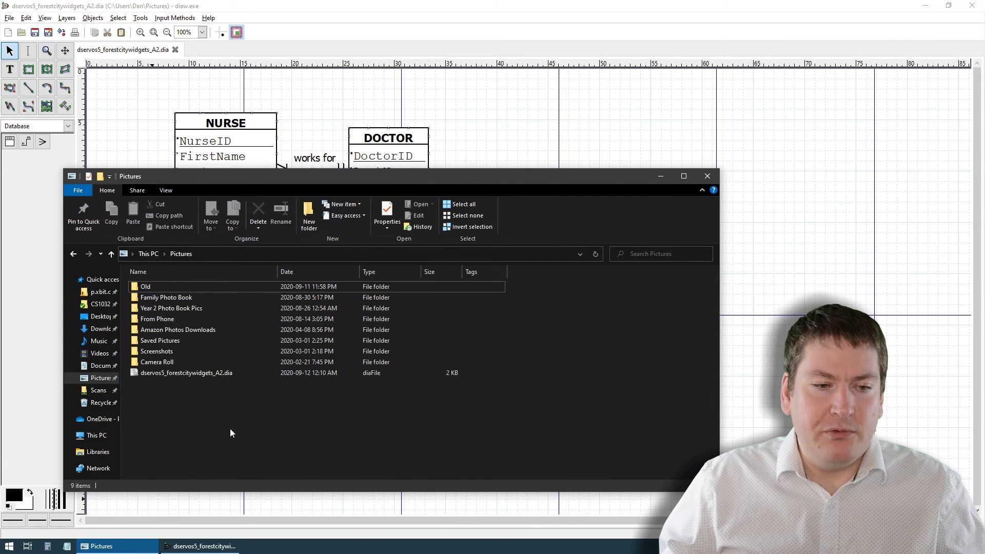
click(167, 378)
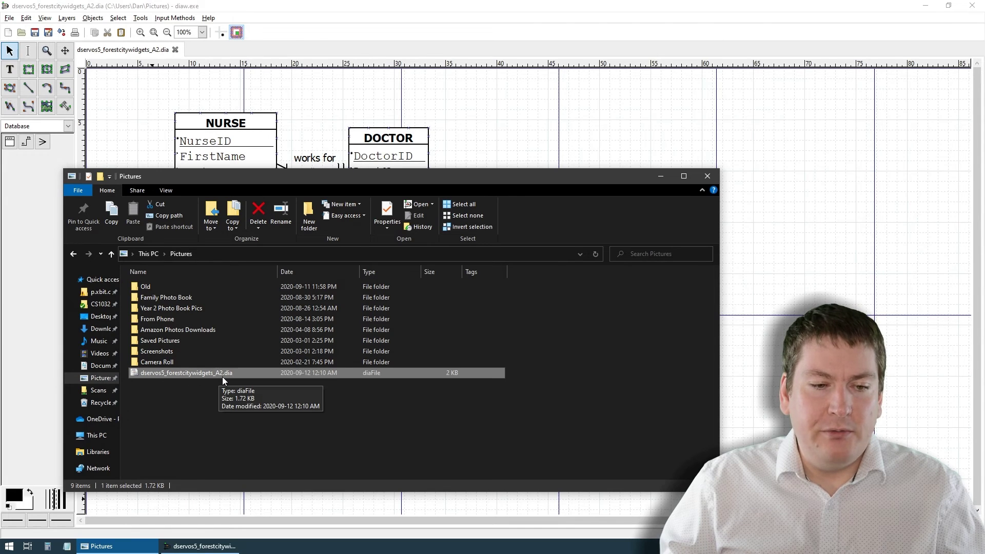
click(269, 391)
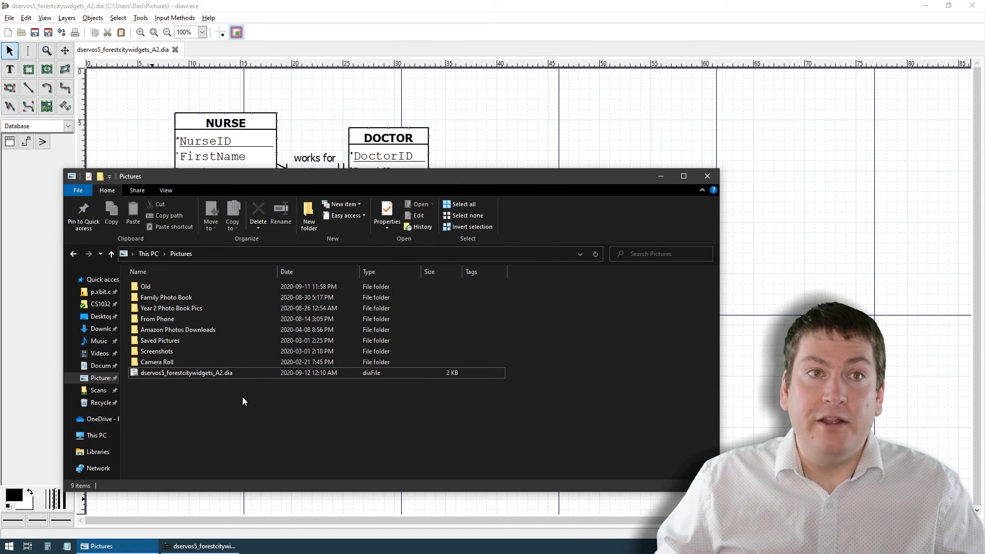
click(659, 176)
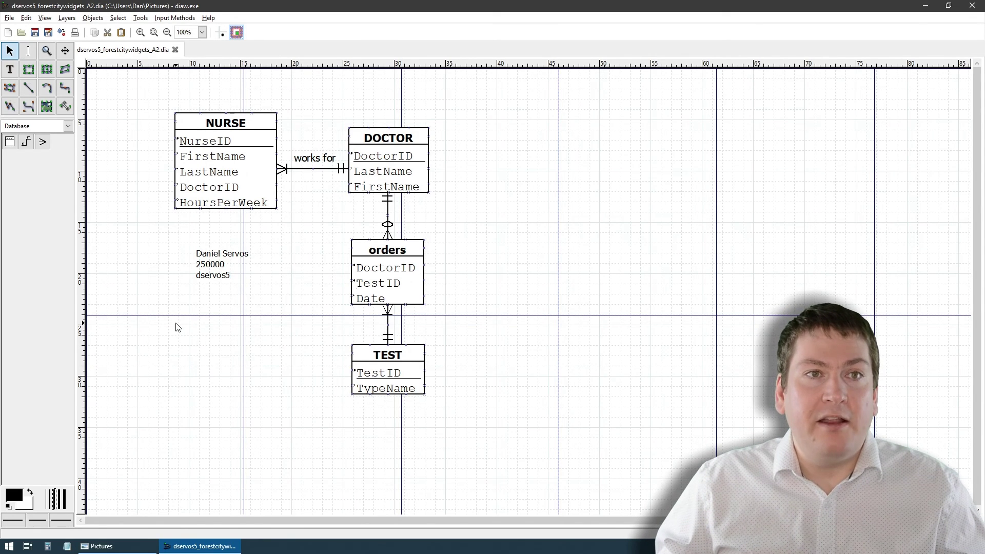
- Export the diagram as forestcitywidgets_A2.png (PNG anti-aliased) at 494 by 548 pixels
click(9, 17)
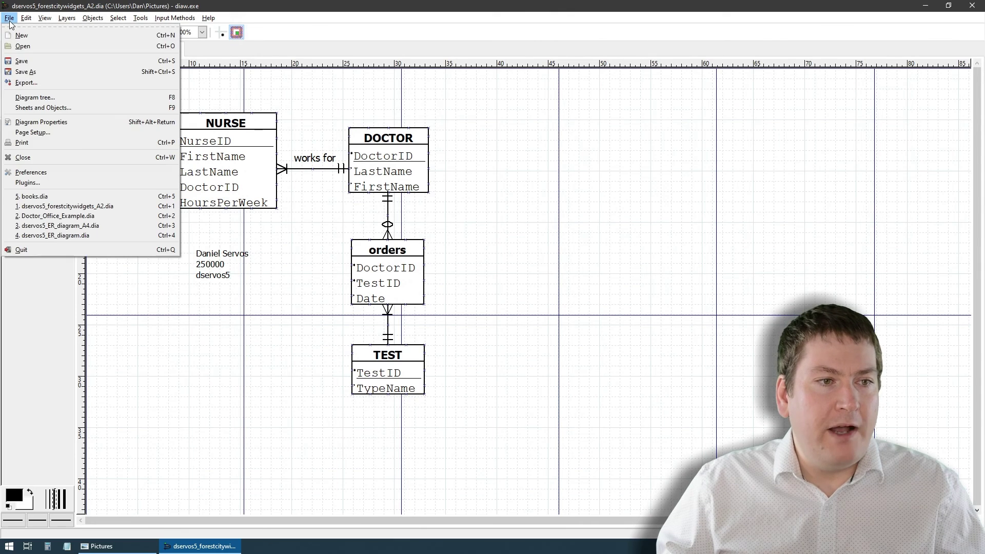
click(54, 82)
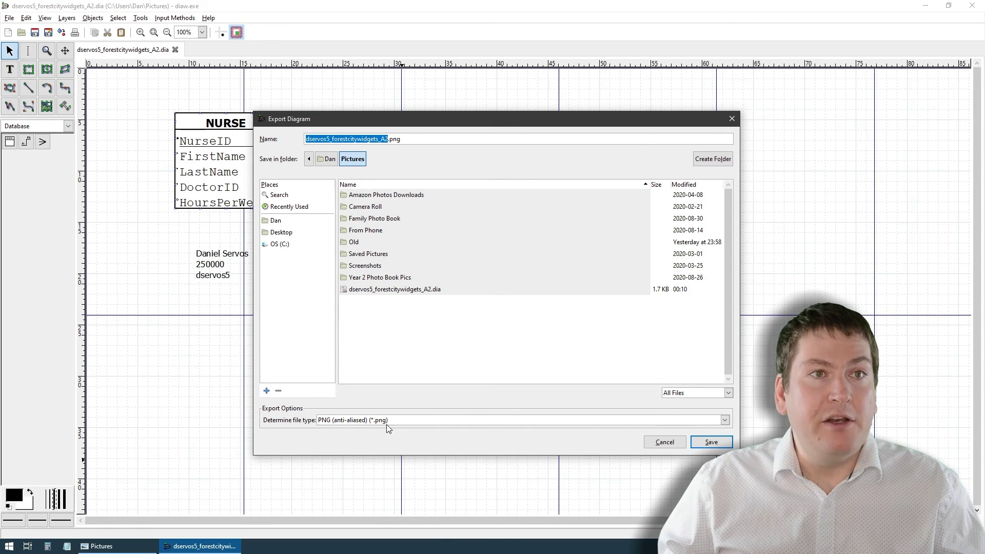
click(399, 424)
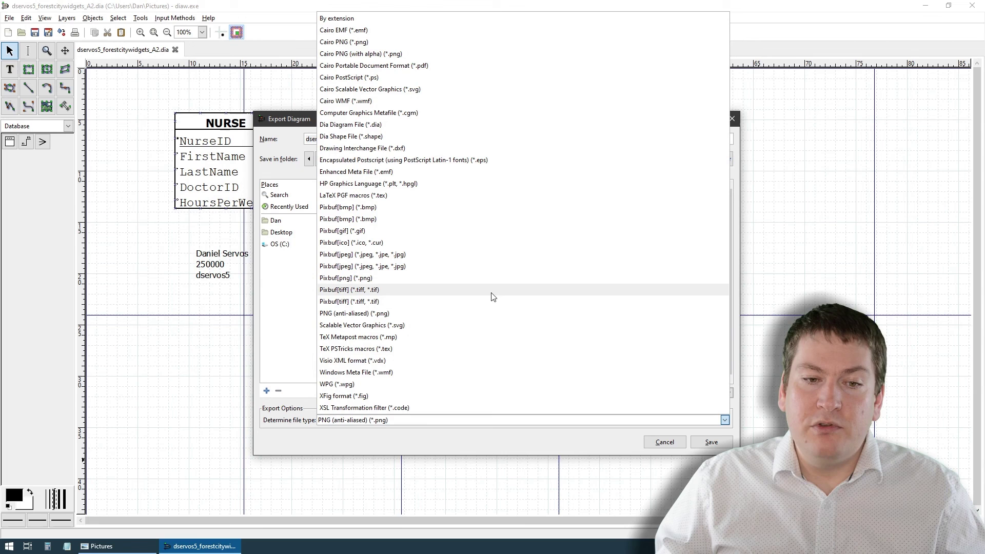
click(448, 435)
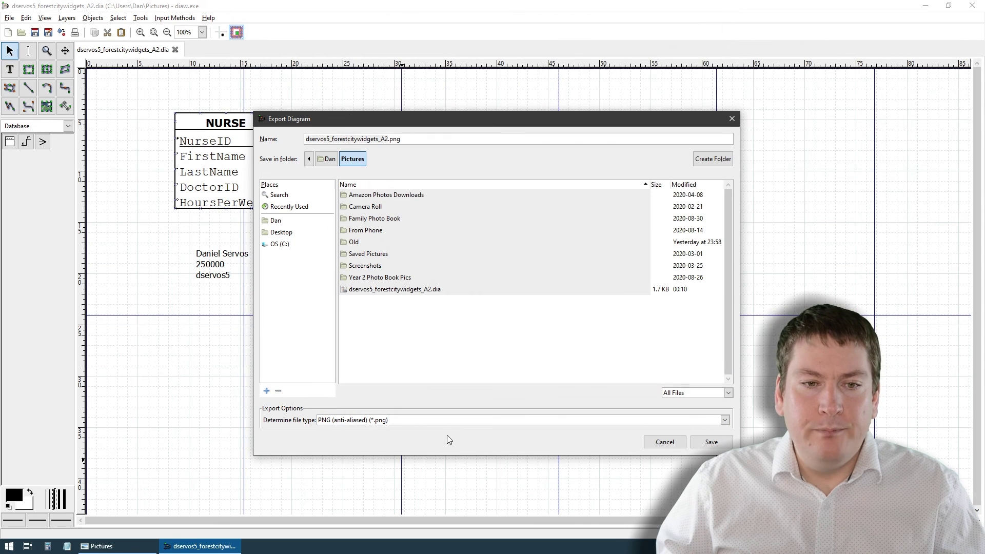
click(415, 138)
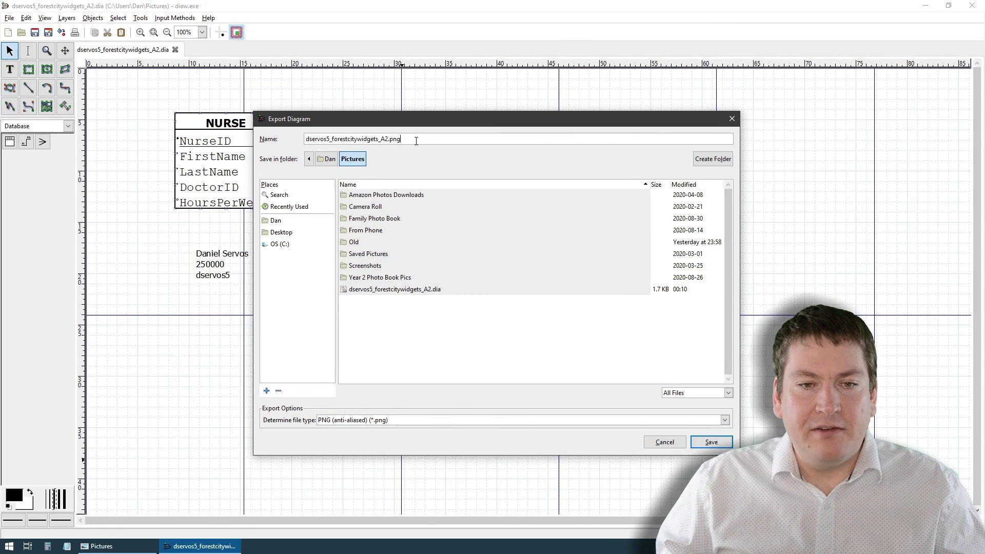
click(711, 442)
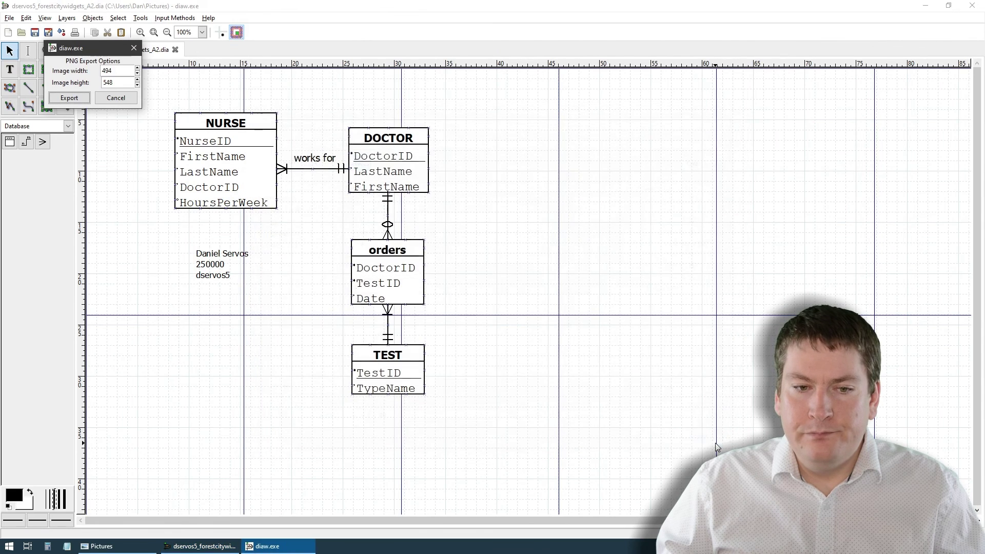
drag(92, 52, 275, 138)
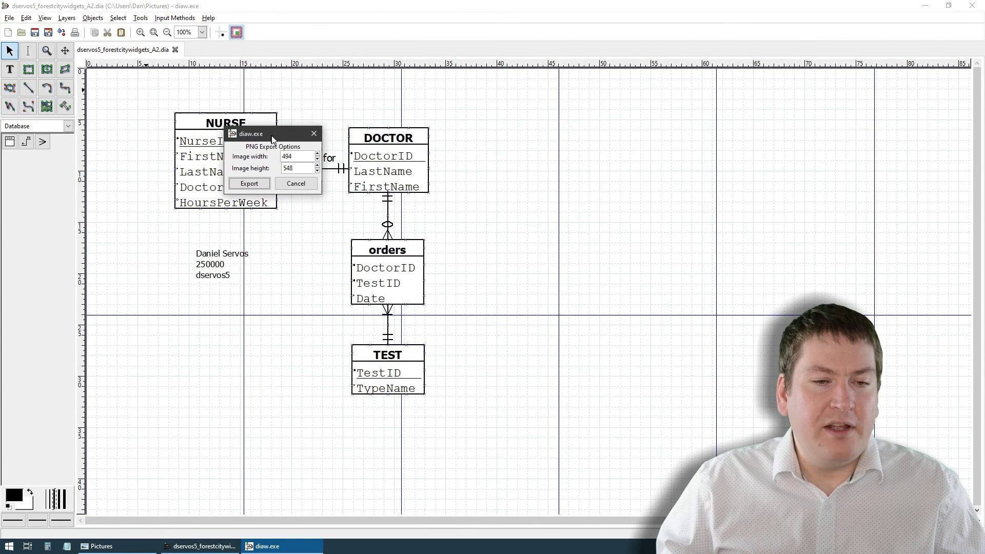
click(257, 186)
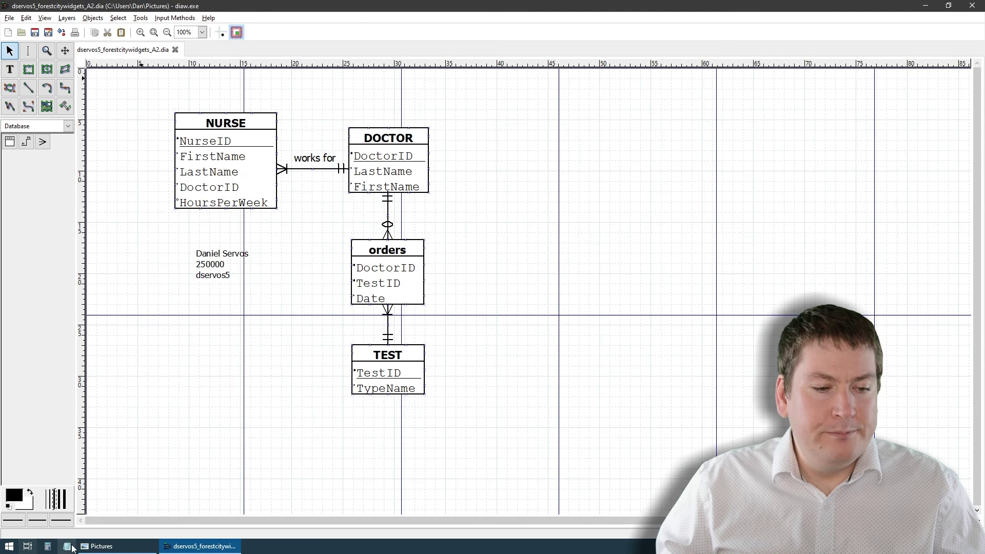
- Open the exported 22 KB forestcitywidgets_A2.png from the Pictures folder
click(99, 545)
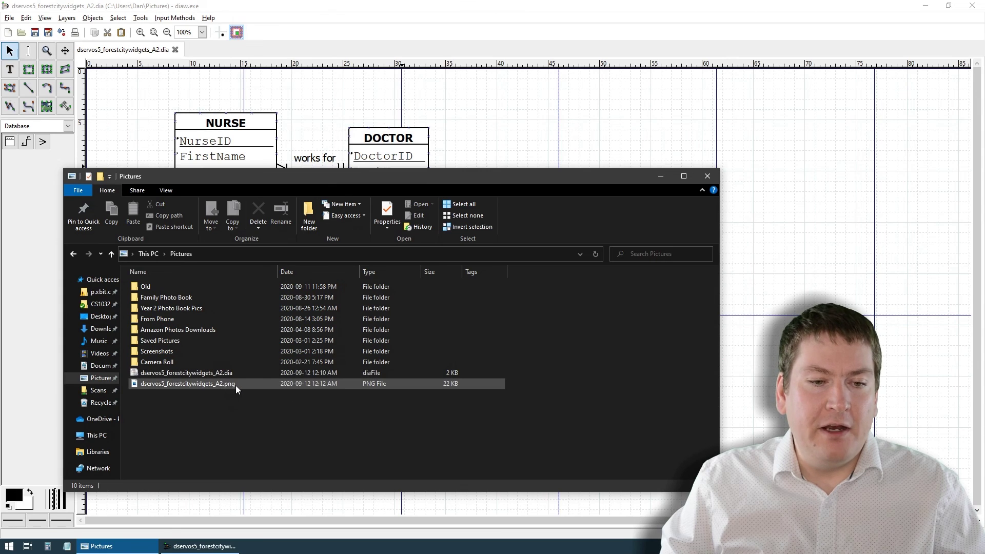
double_click(234, 387)
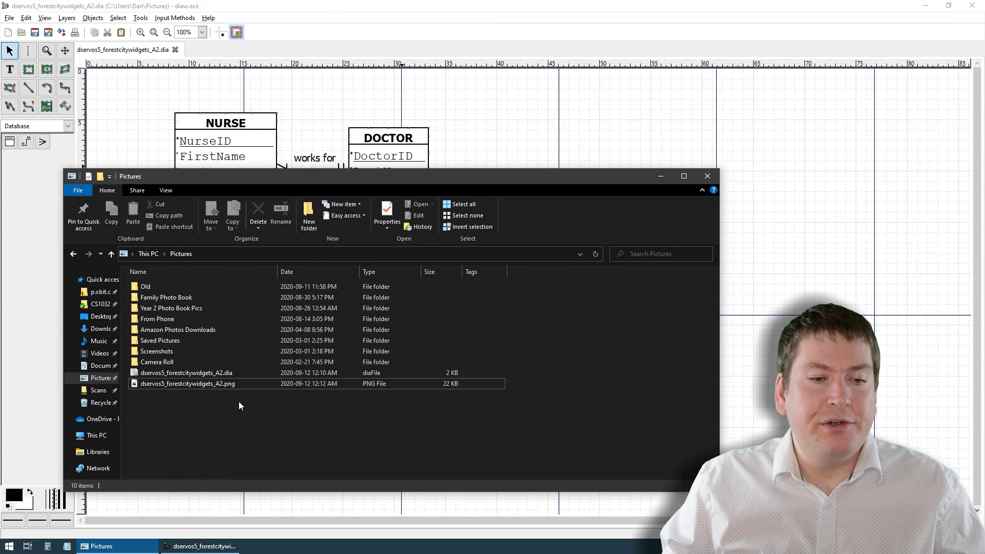
click(218, 384)
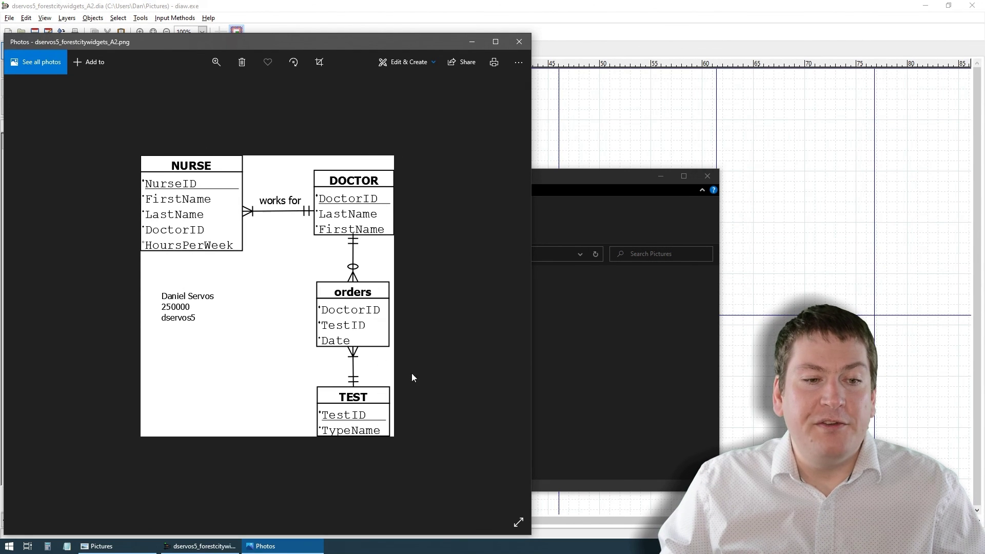
click(519, 41)
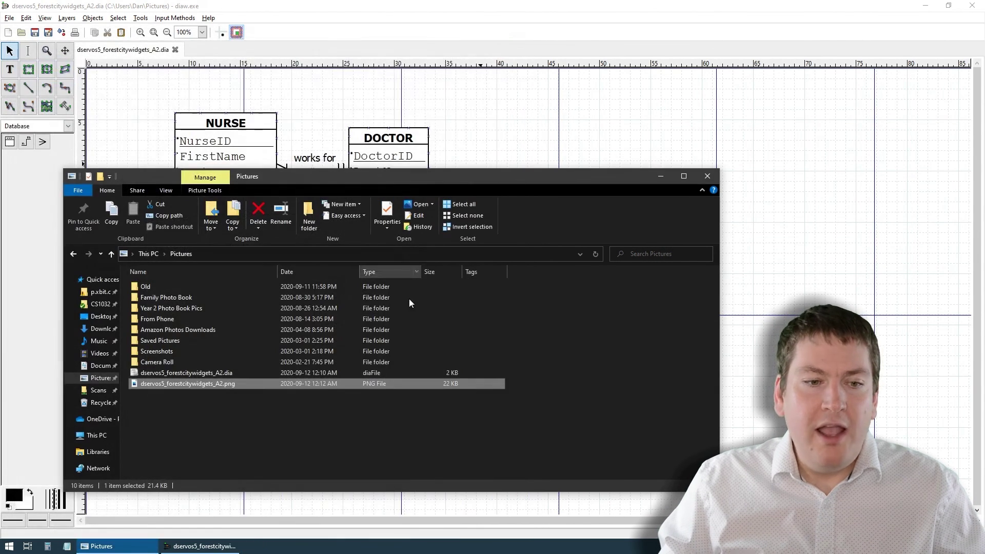
click(235, 376)
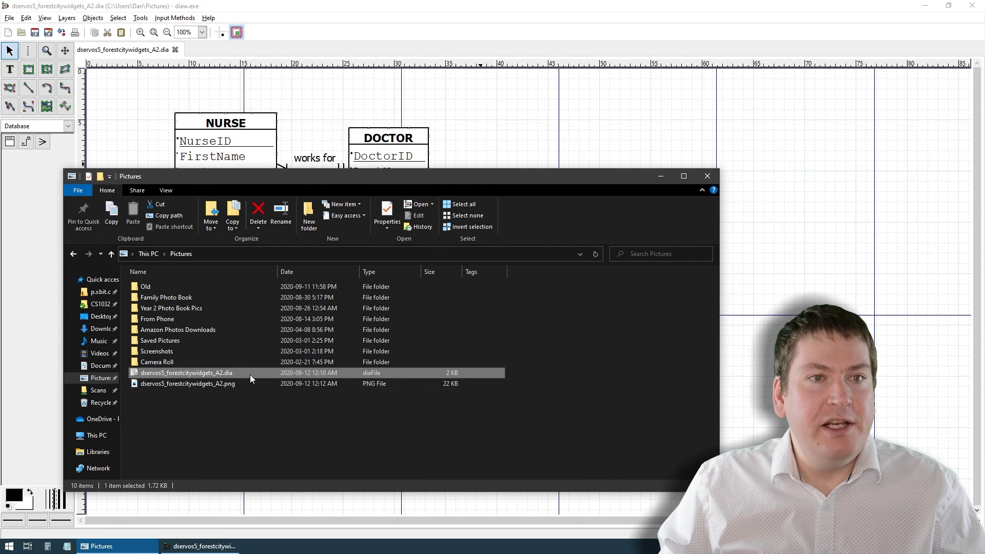
click(276, 429)
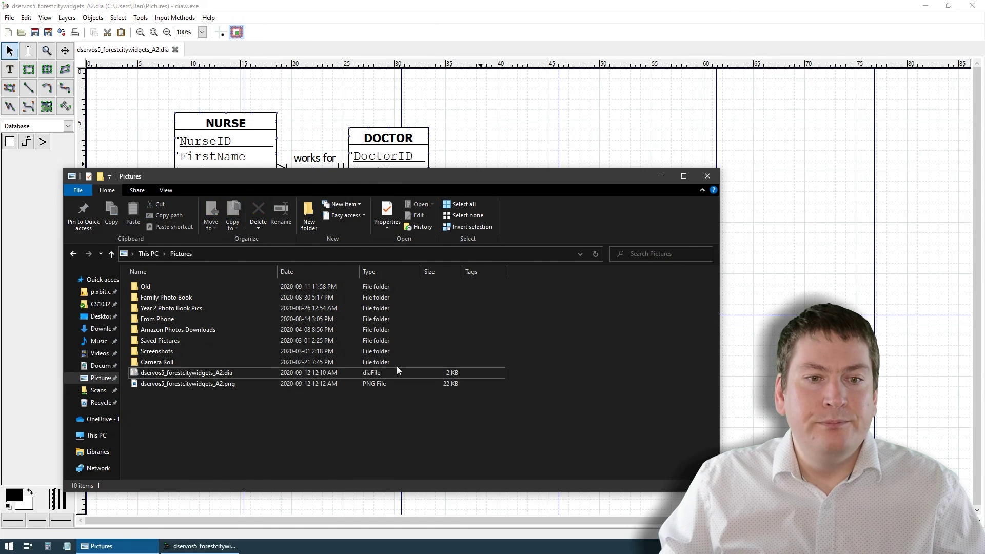